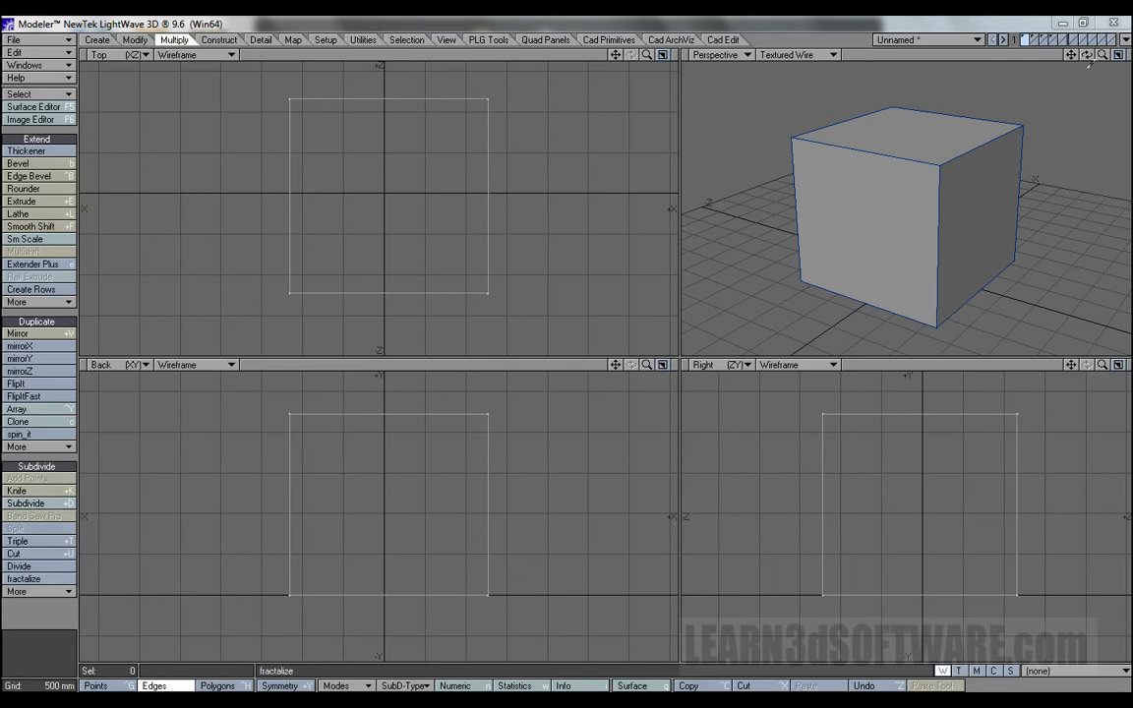
Try Fractalize on the cube with 2 levels and 5% noise, and undo it
{"action": "left_click_drag", "start_coordinate": [1085, 54], "coordinate": [1075, 75]}
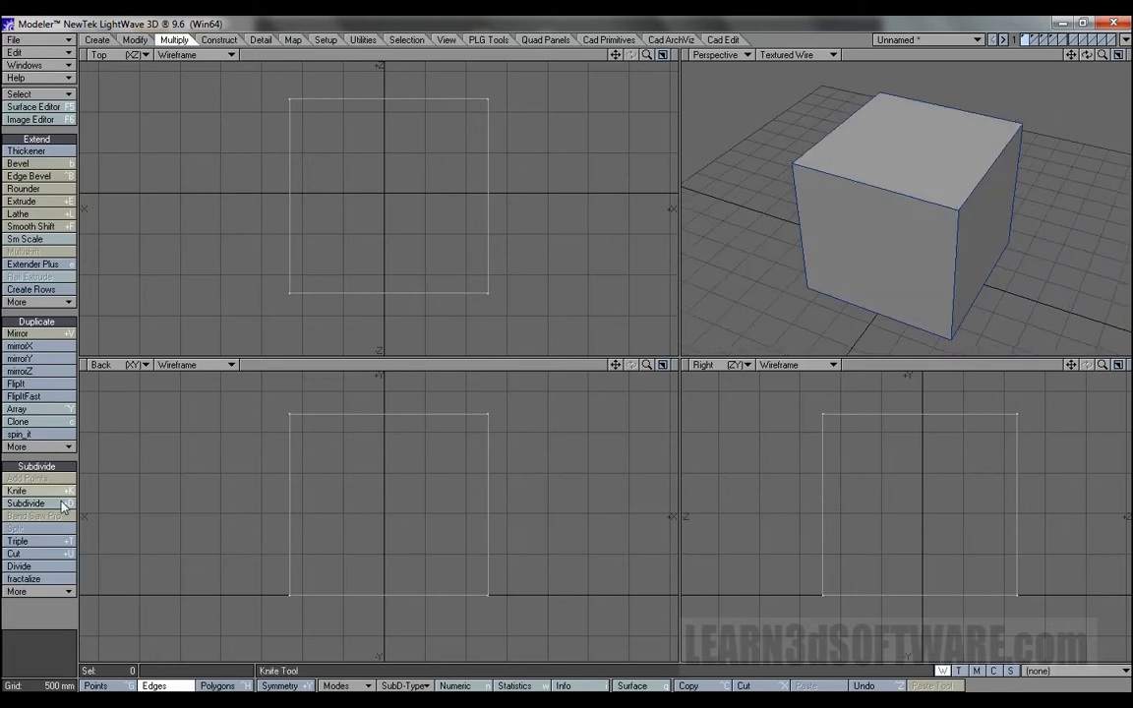
{"action": "left_click", "coordinate": [29, 579]}
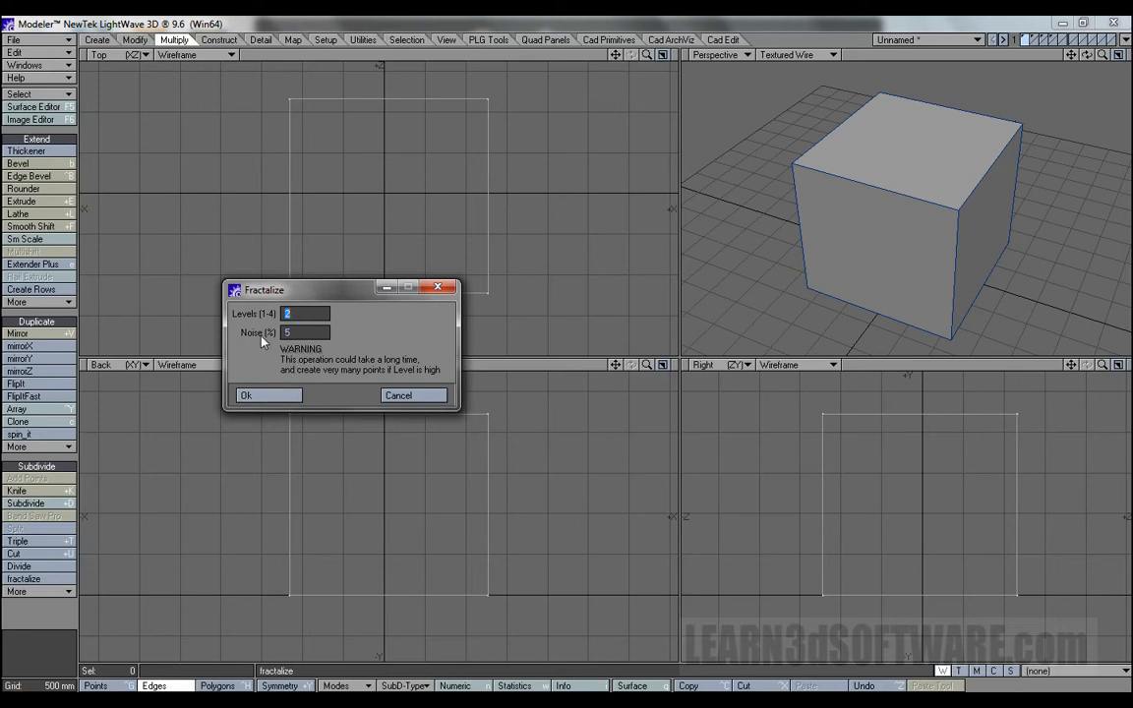
{"action": "left_click", "coordinate": [278, 397]}
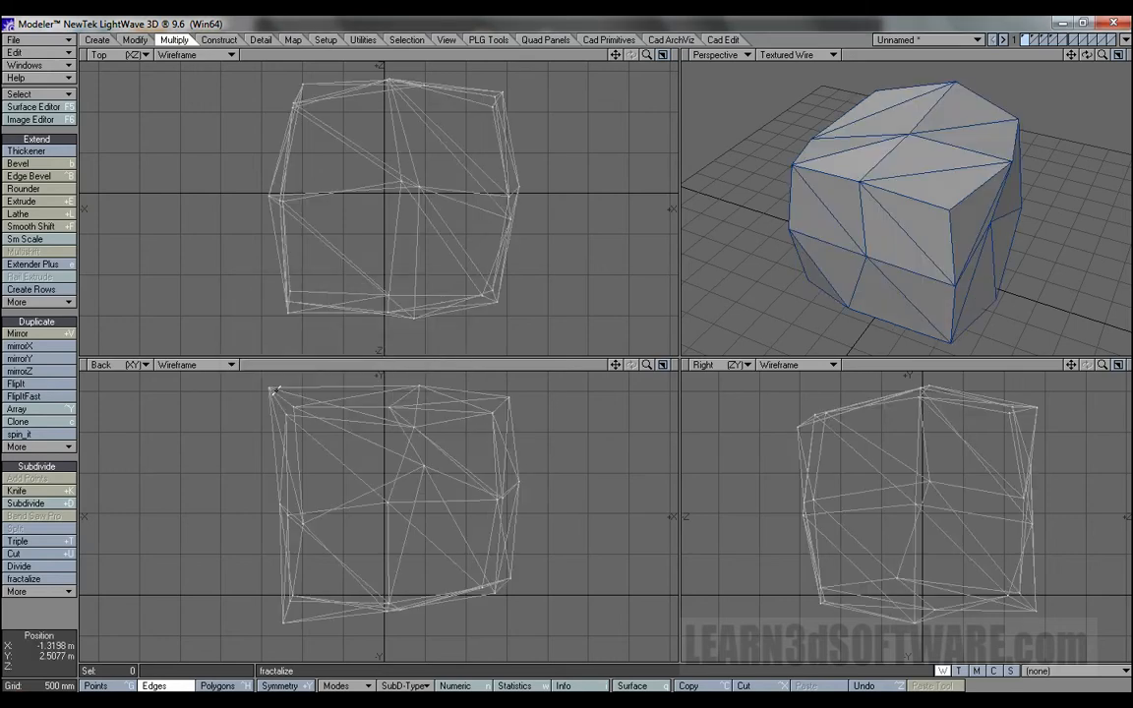
{"action": "mouse_move", "coordinate": [1088, 56]}
{"action": "left_mouse_down"}
{"action": "mouse_move", "coordinate": [984, 62]}
{"action": "mouse_move", "coordinate": [1057, 71]}
{"action": "mouse_move", "coordinate": [1003, 103]}
{"action": "mouse_move", "coordinate": [924, 71]}
{"action": "mouse_move", "coordinate": [894, 98]}
{"action": "mouse_move", "coordinate": [777, 99]}
{"action": "mouse_move", "coordinate": [1092, 61]}
{"action": "left_mouse_up"}
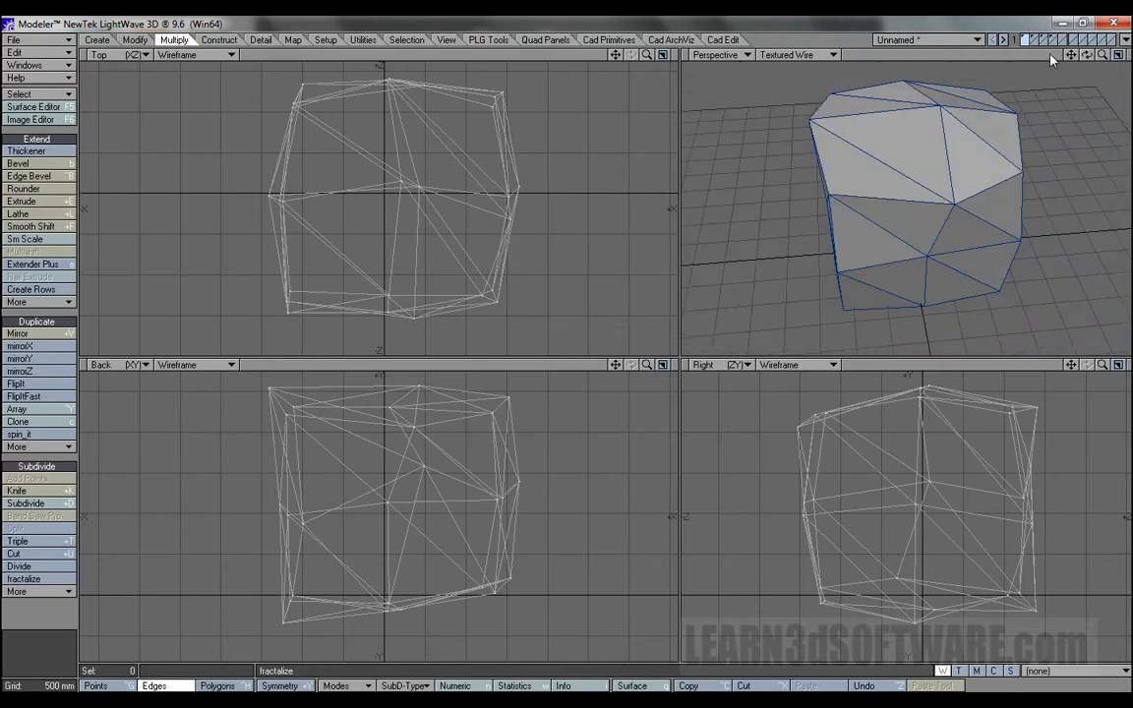
{"action": "key", "text": "u"}
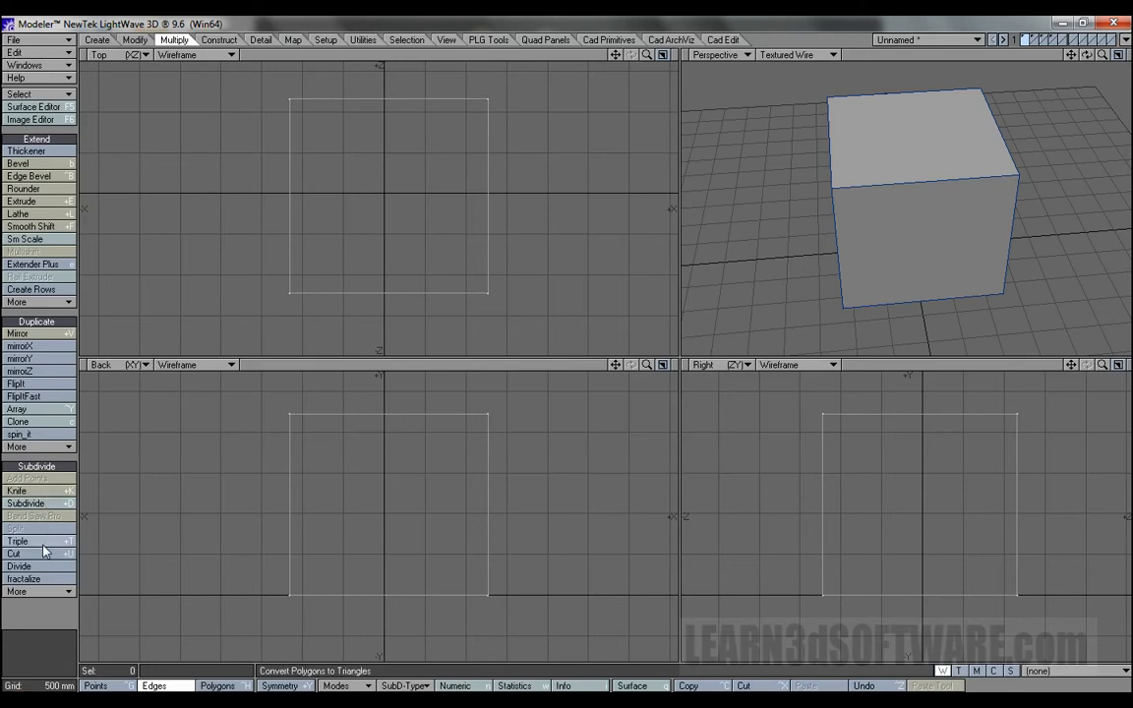
Try Fractalize on the cube with 4 levels, and undo it
{"action": "left_click", "coordinate": [40, 579]}
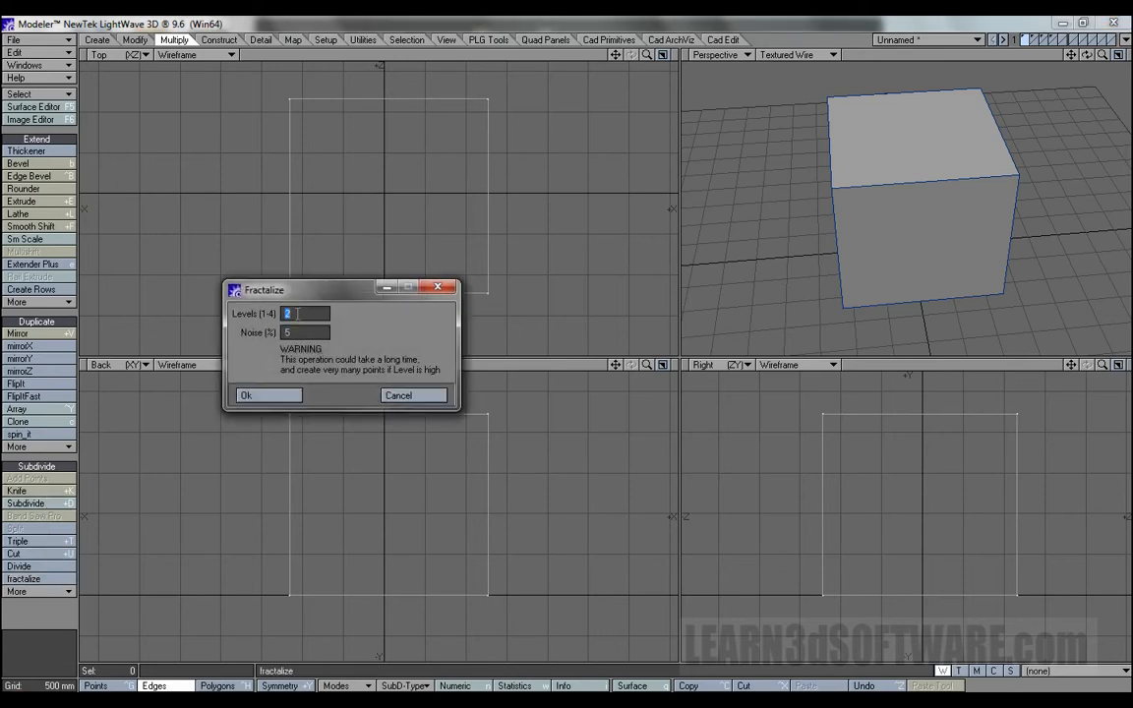
{"action": "type", "text": "4"}
{"action": "key", "text": "Tab"}
{"action": "left_click", "coordinate": [257, 395]}
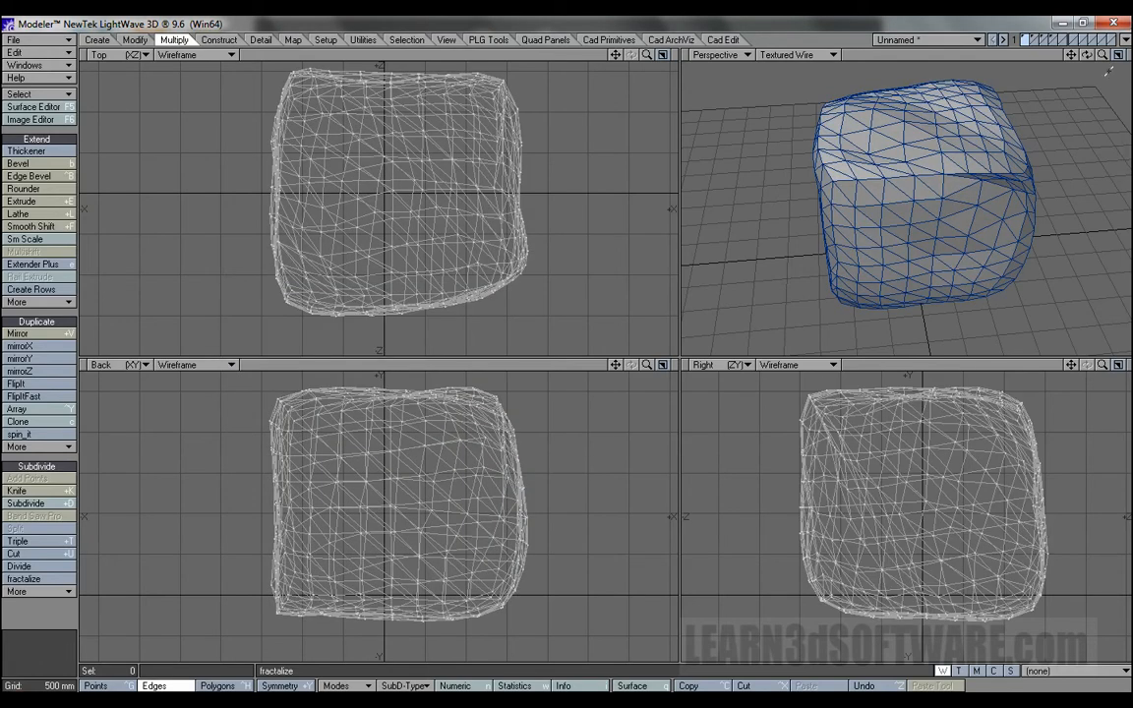
{"action": "left_click_drag", "start_coordinate": [1087, 54], "coordinate": [995, 55]}
{"action": "left_click_drag", "start_coordinate": [646, 55], "coordinate": [619, 56]}
{"action": "key", "text": "ctrl+z"}
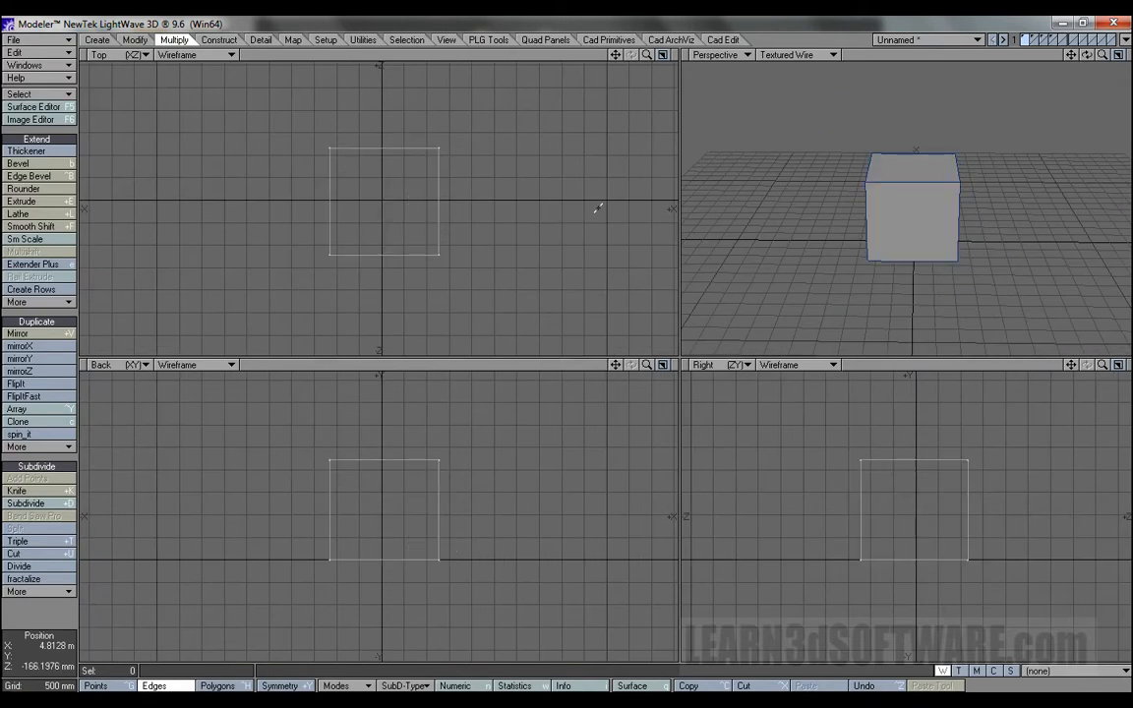
Stretch the cube along X to about twice its width and shift it to centre it on the Z axis line
{"action": "key", "text": "h"}
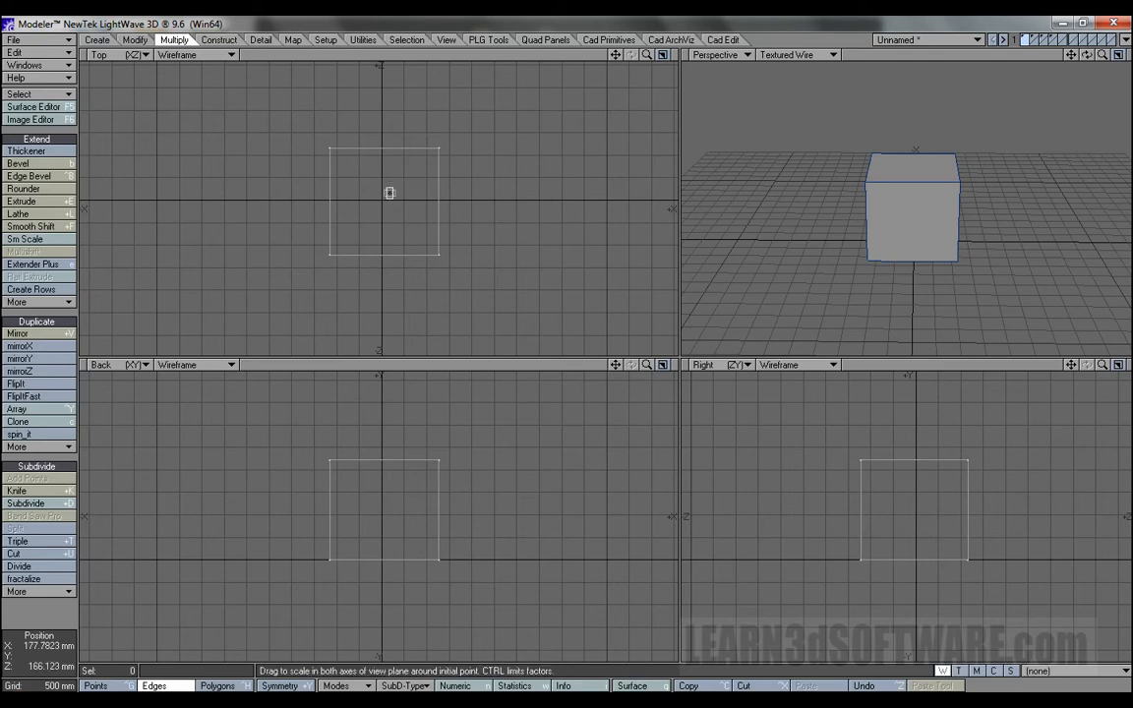
{"action": "left_click_drag", "start_coordinate": [380, 195], "coordinate": [474, 194]}
{"action": "key", "text": "t"}
{"action": "left_click_drag", "start_coordinate": [385, 200], "coordinate": [379, 200]}
{"action": "key", "text": "space"}
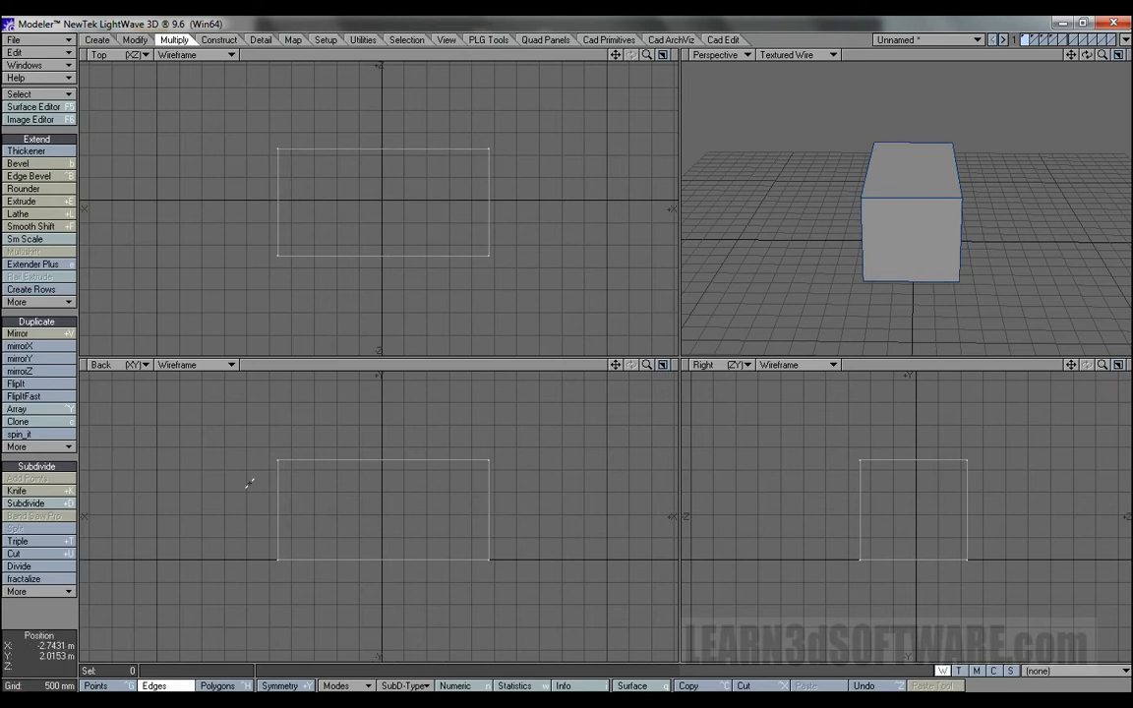
Fractalize the stretched box and look at it from an angle in the perspective view
{"action": "left_click", "coordinate": [40, 581]}
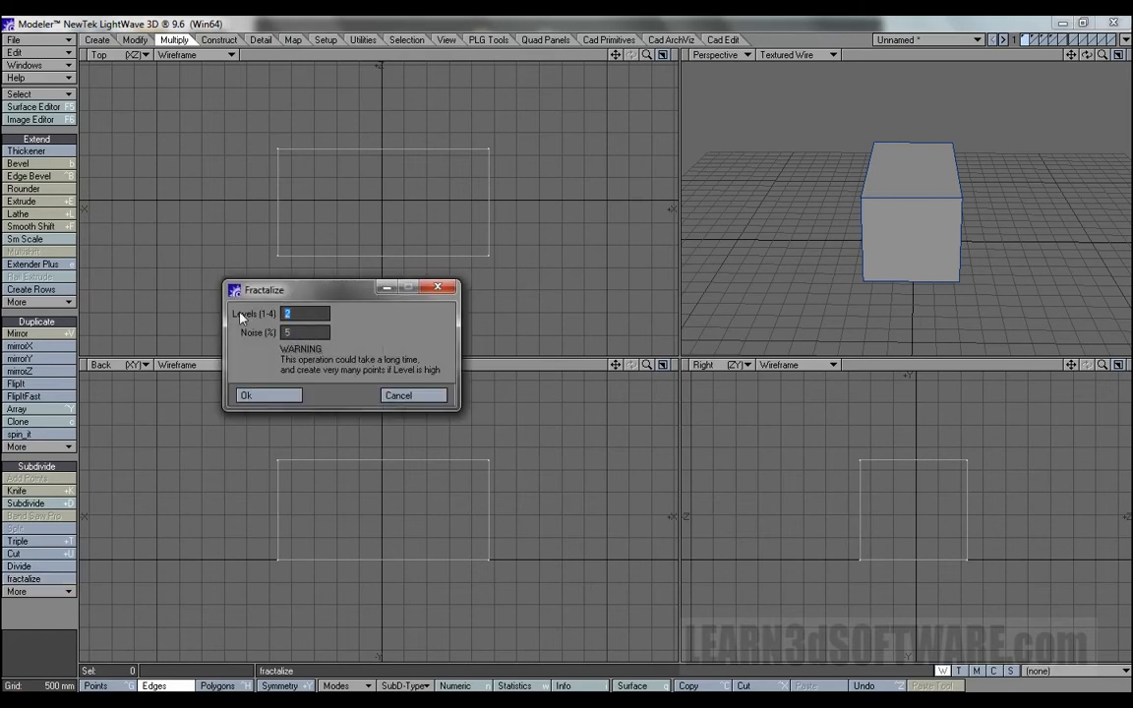
{"action": "left_click", "coordinate": [266, 395]}
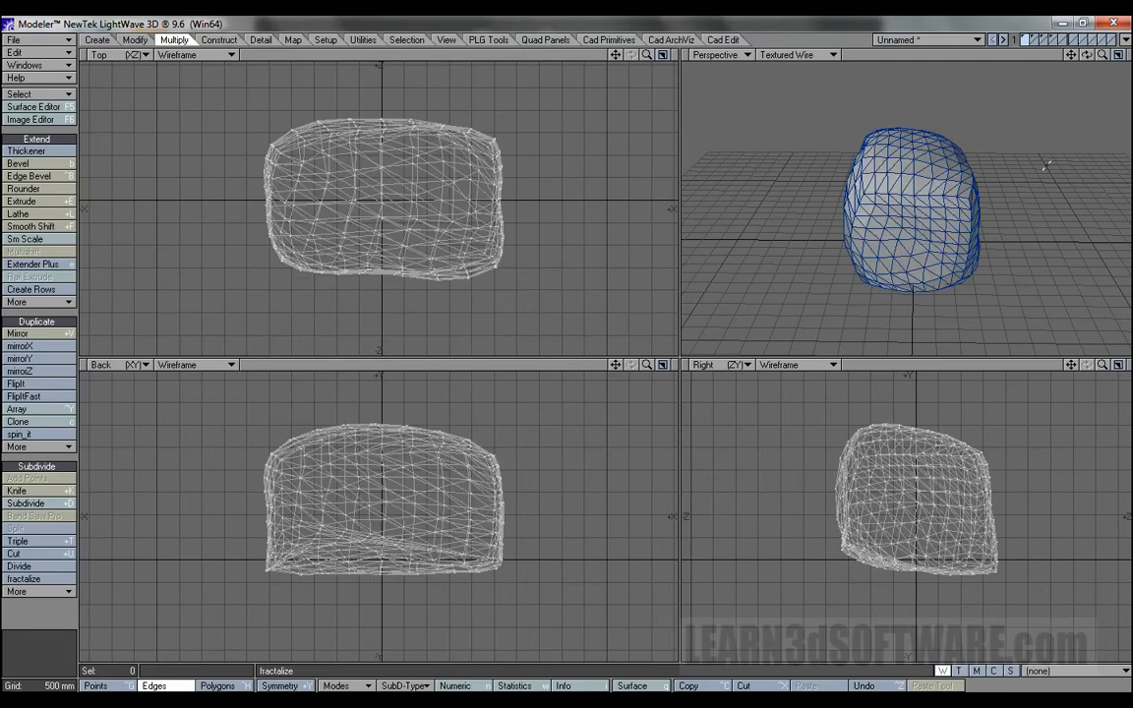
{"action": "left_click_drag", "start_coordinate": [1086, 55], "coordinate": [1053, 61]}
Switch the perspective view's shading to Texture to show the fractalized box without its wireframe
{"action": "left_click", "coordinate": [799, 55]}
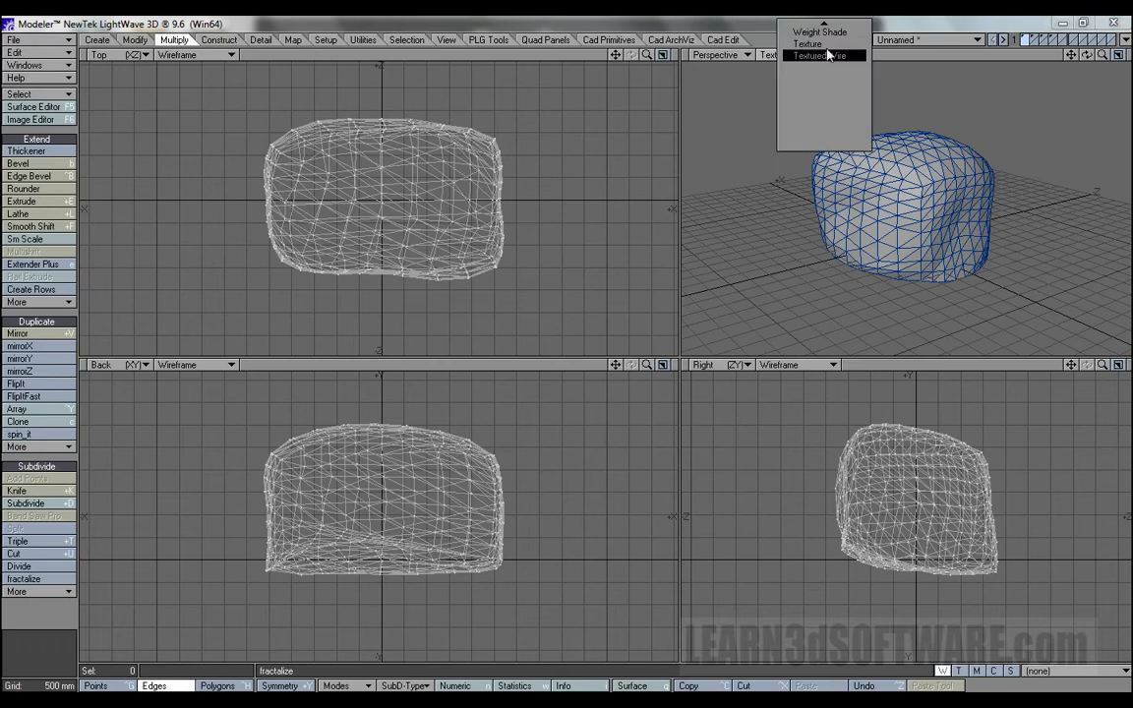
{"action": "left_click", "coordinate": [812, 39]}
{"action": "left_click_drag", "start_coordinate": [1087, 57], "coordinate": [758, 184]}
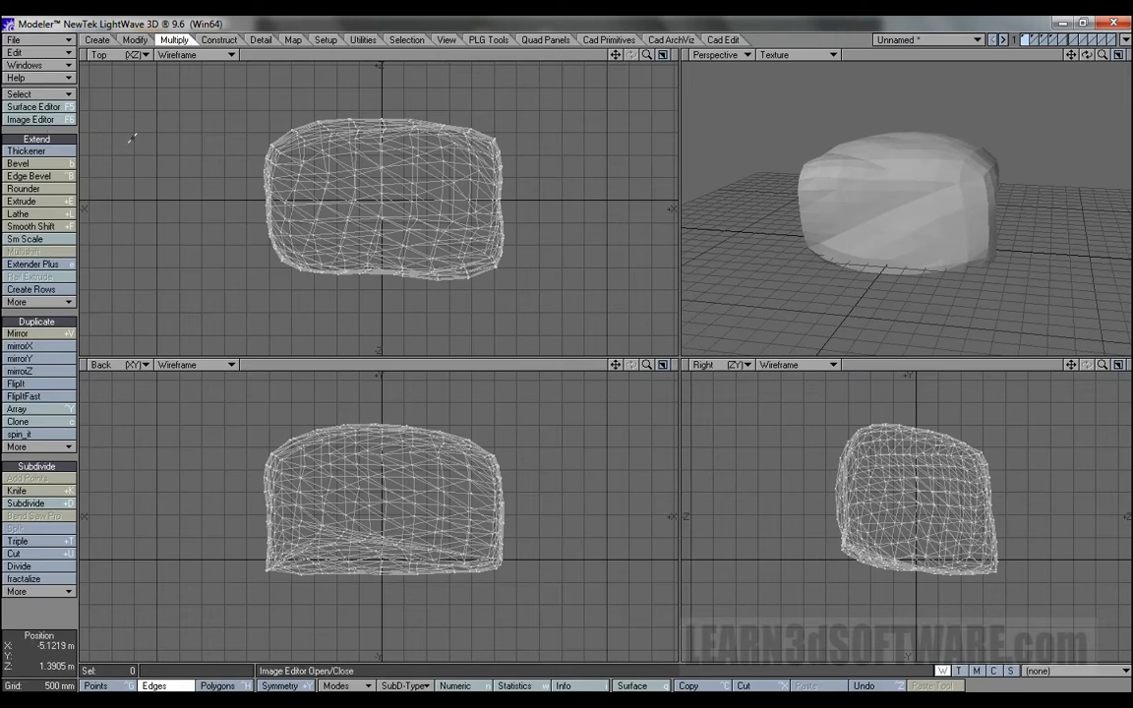
Enable Smoothing on the Default surface and look at the smoothed box from another side
{"action": "left_click", "coordinate": [42, 105]}
{"action": "left_click", "coordinate": [485, 473]}
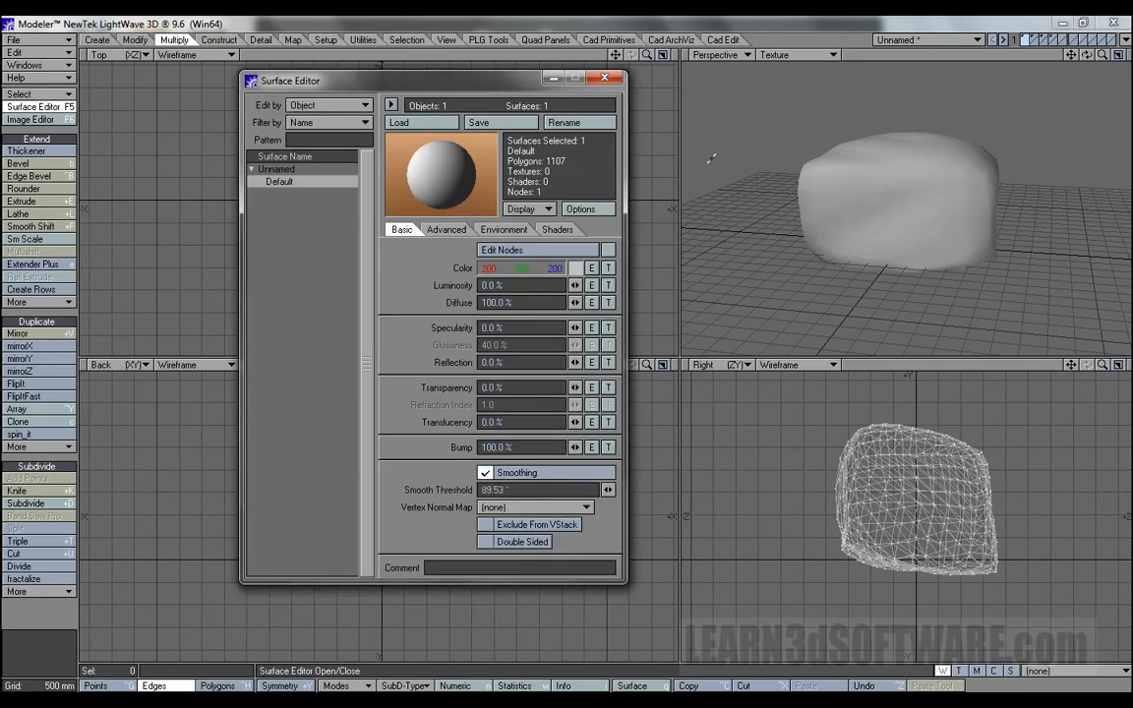
{"action": "left_click", "coordinate": [607, 79]}
{"action": "left_click_drag", "start_coordinate": [1086, 55], "coordinate": [1072, 89]}
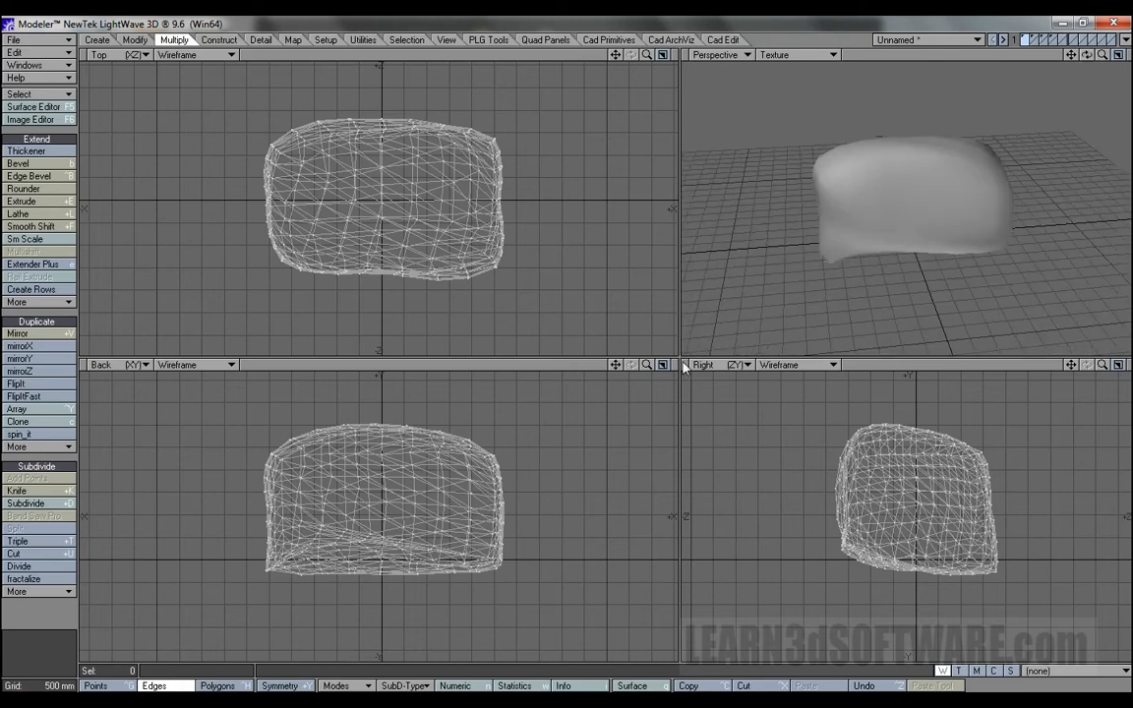
Undo the fractalizing of the stretched box and turn off Smoothing on the Default surface
{"action": "key", "text": "z"}
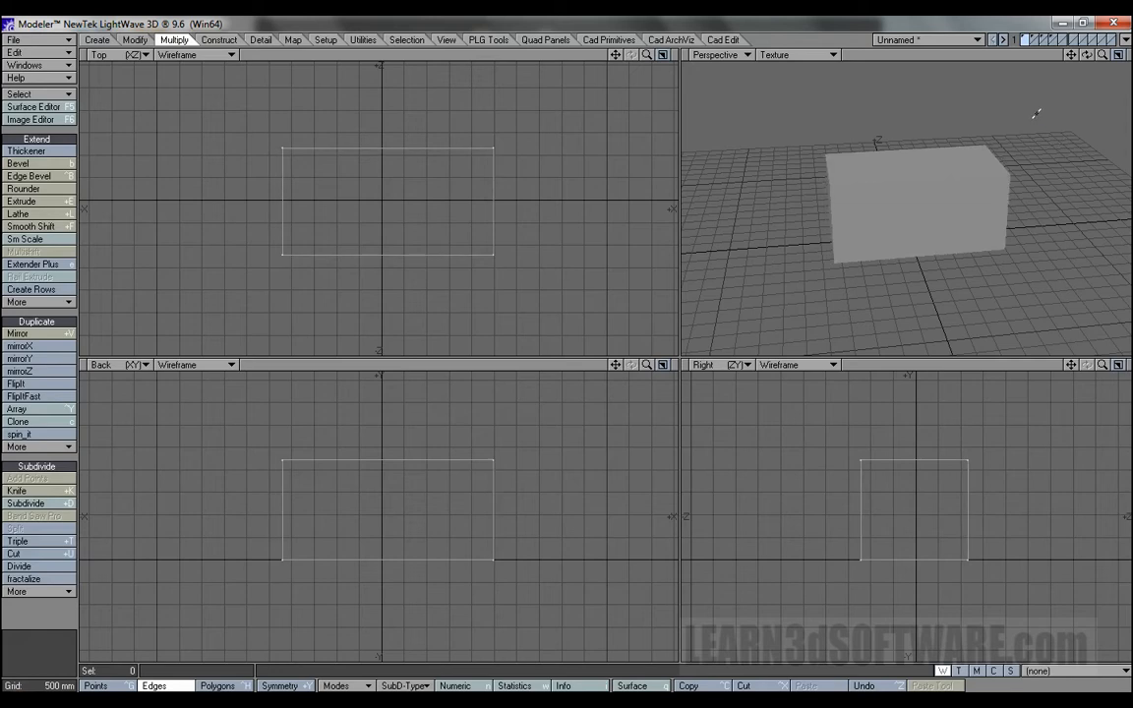
{"action": "left_click", "coordinate": [15, 121]}
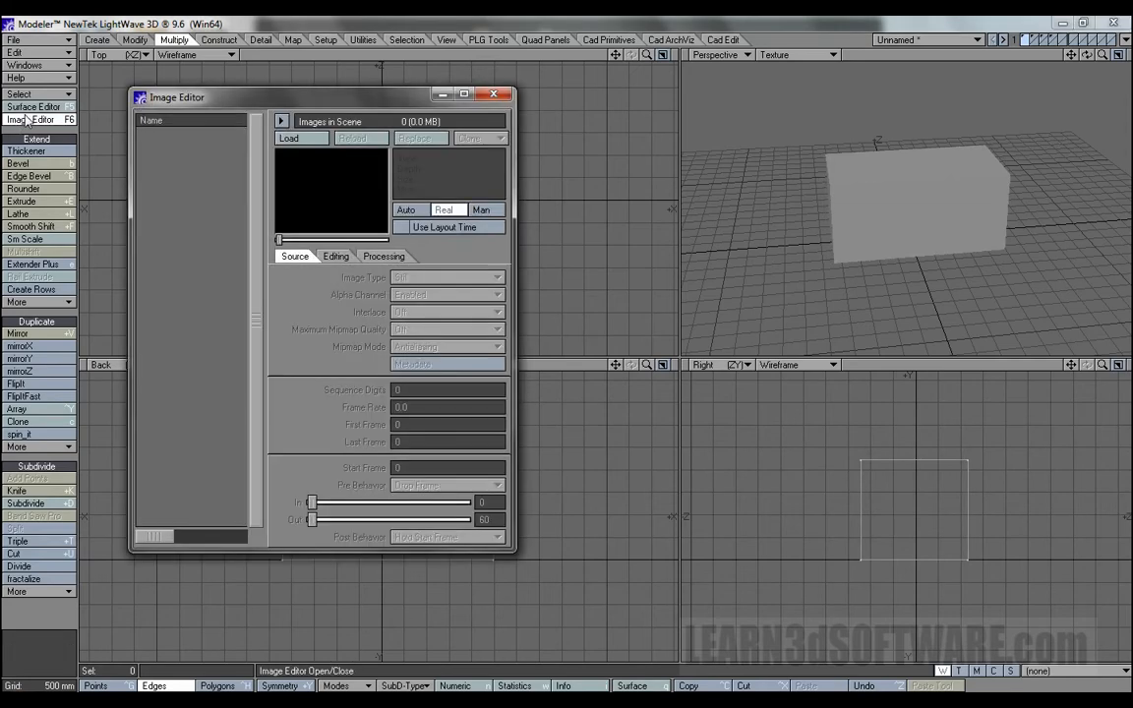
{"action": "left_click", "coordinate": [25, 107]}
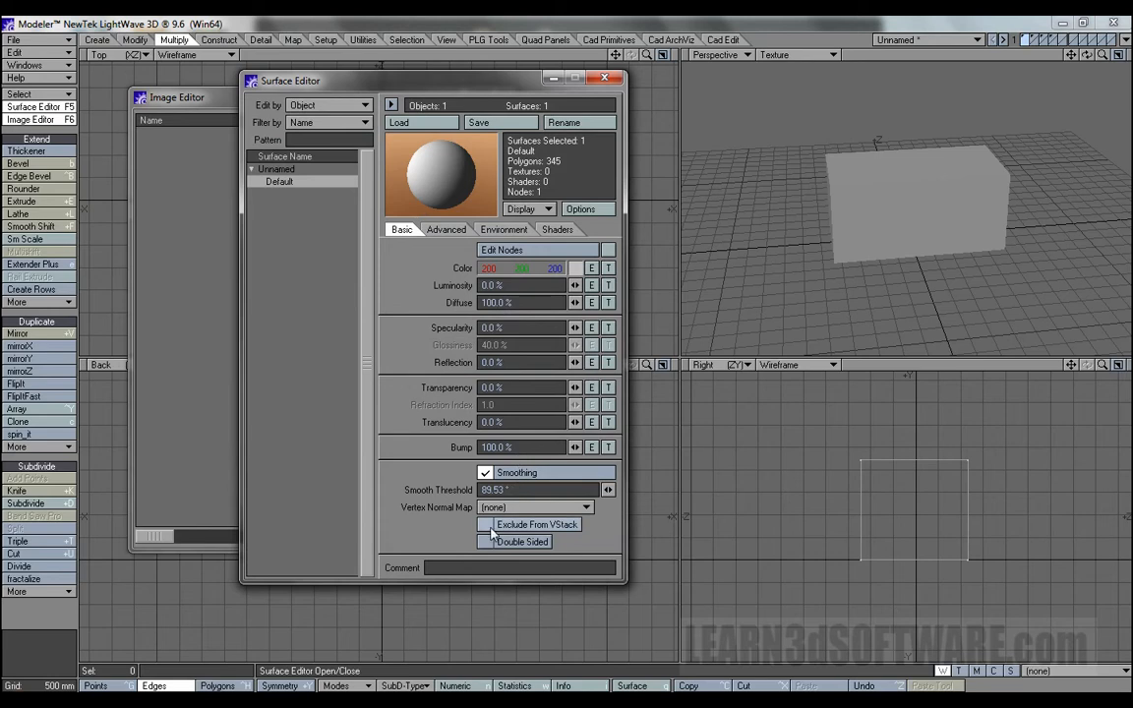
{"action": "left_click", "coordinate": [484, 473]}
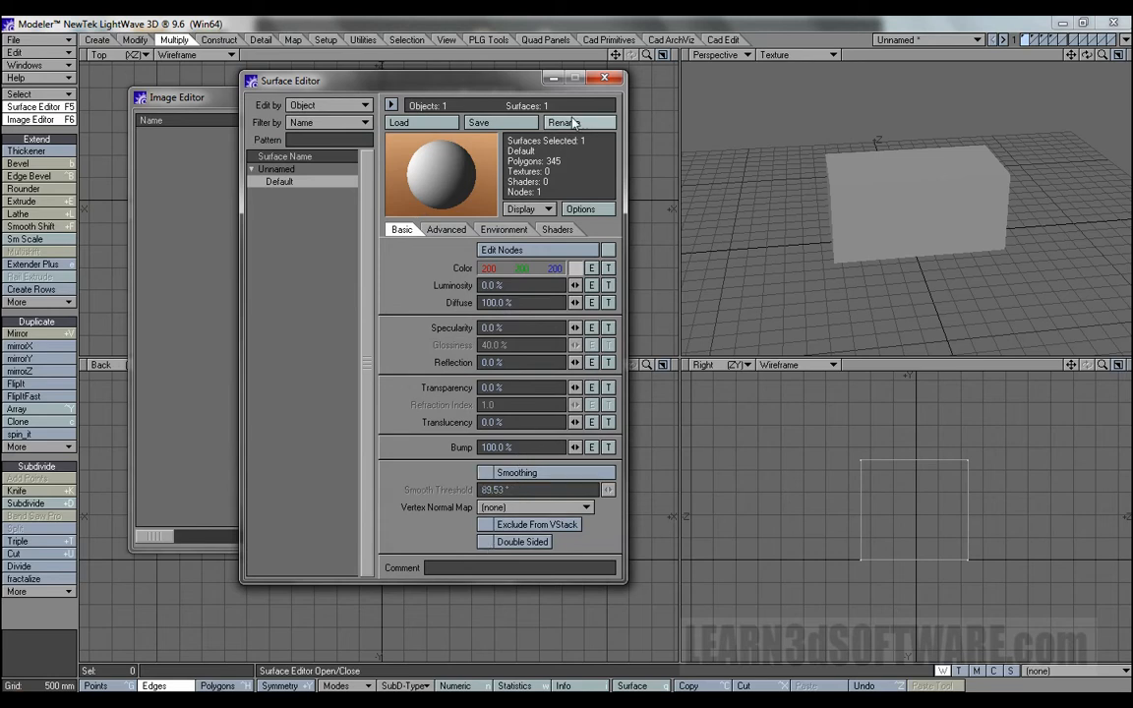
{"action": "left_click", "coordinate": [603, 77]}
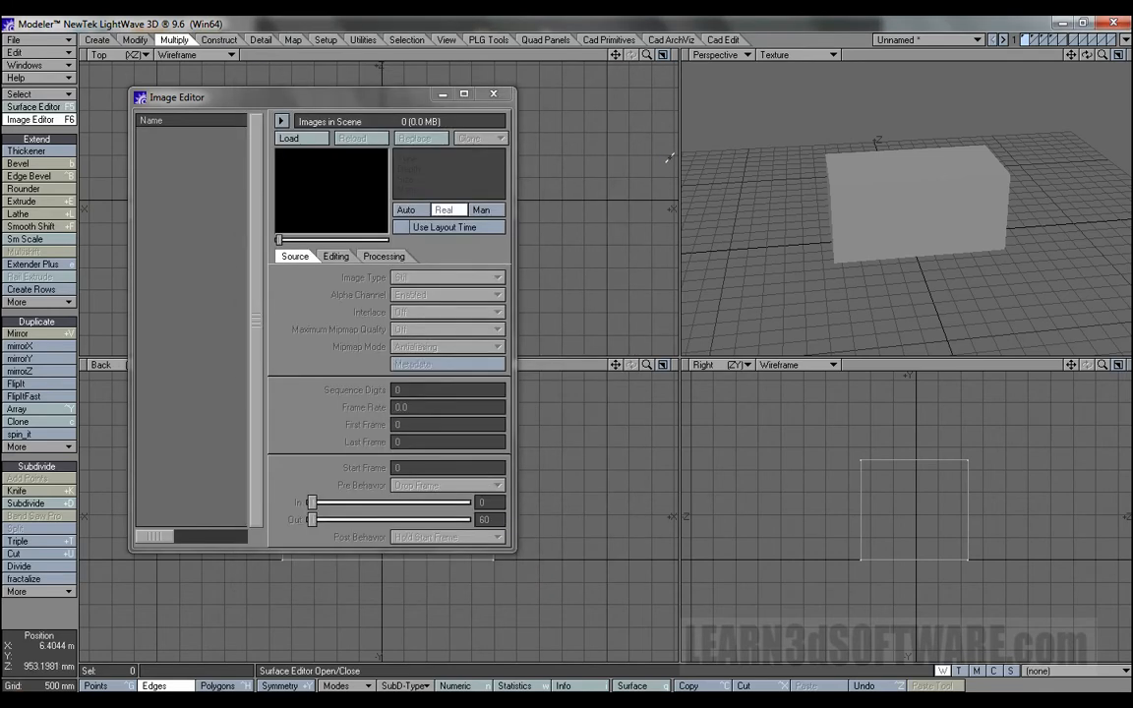
Undo the box's stretch and return the perspective view's shading to Textured Wire
{"action": "key", "text": "ctrl+z"}
{"action": "left_click", "coordinate": [492, 93]}
{"action": "left_click", "coordinate": [787, 55]}
{"action": "left_click", "coordinate": [799, 69]}
{"action": "left_click_drag", "start_coordinate": [1088, 56], "coordinate": [1101, 61]}
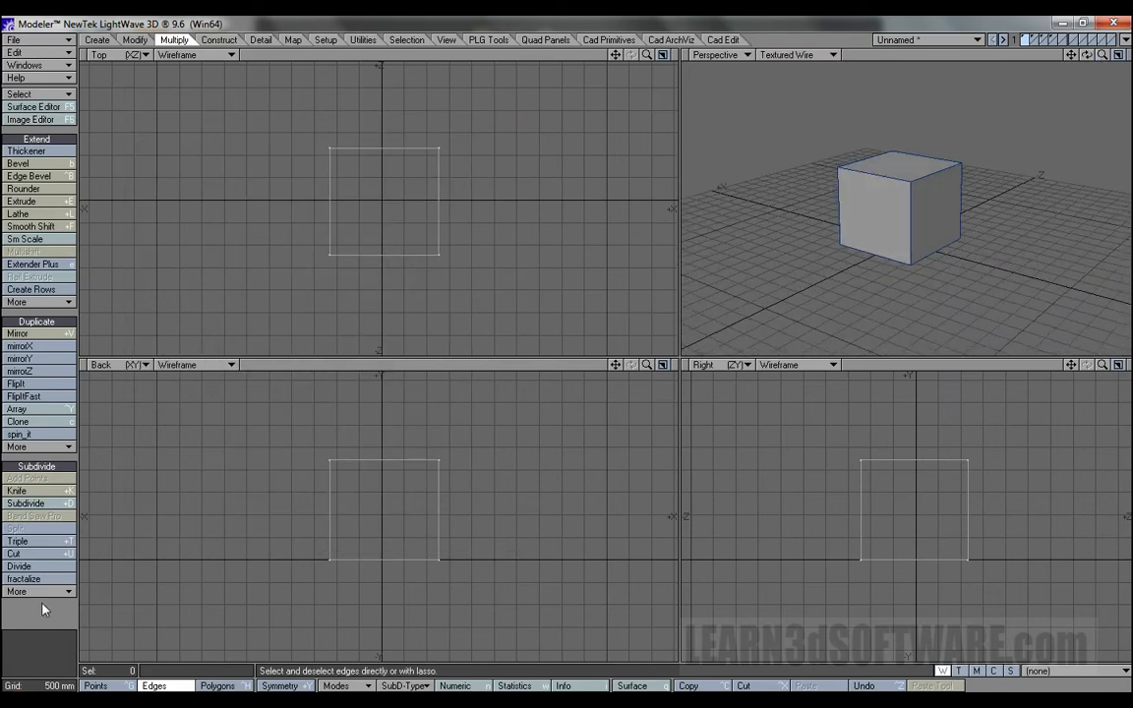
Try Fractalize on the cube with 4 levels and 20% noise, and undo it
{"action": "left_click", "coordinate": [44, 583]}
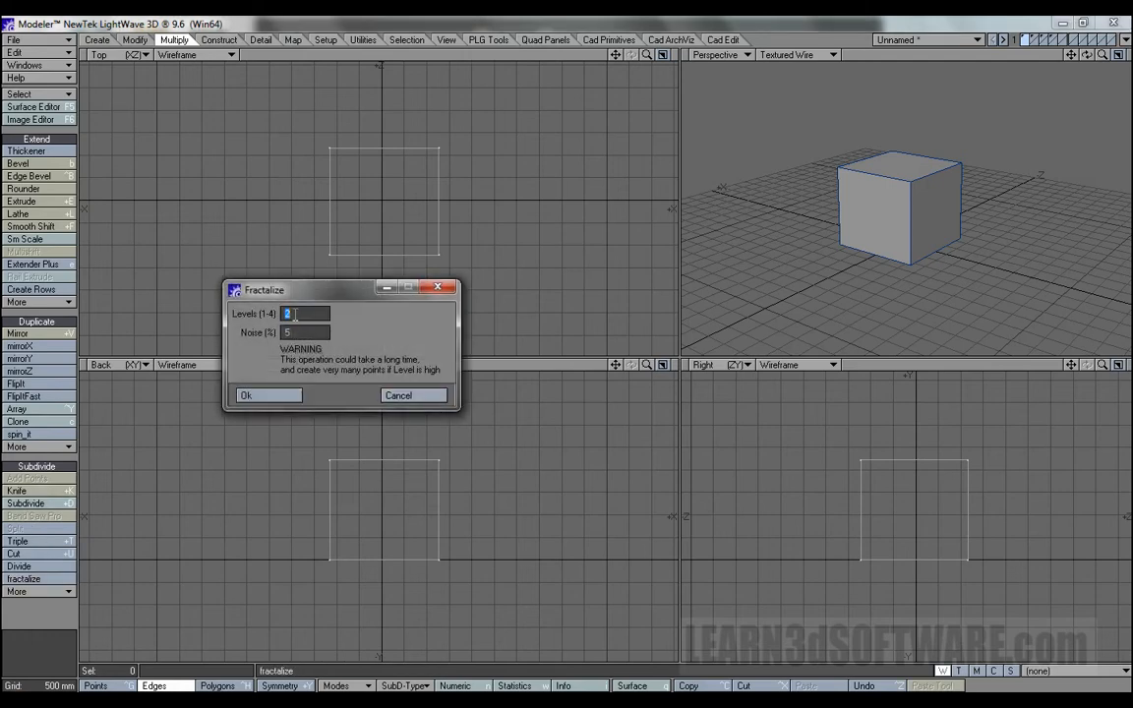
{"action": "type", "text": "4"}
{"action": "type", "text": "20"}
{"action": "left_click", "coordinate": [254, 397]}
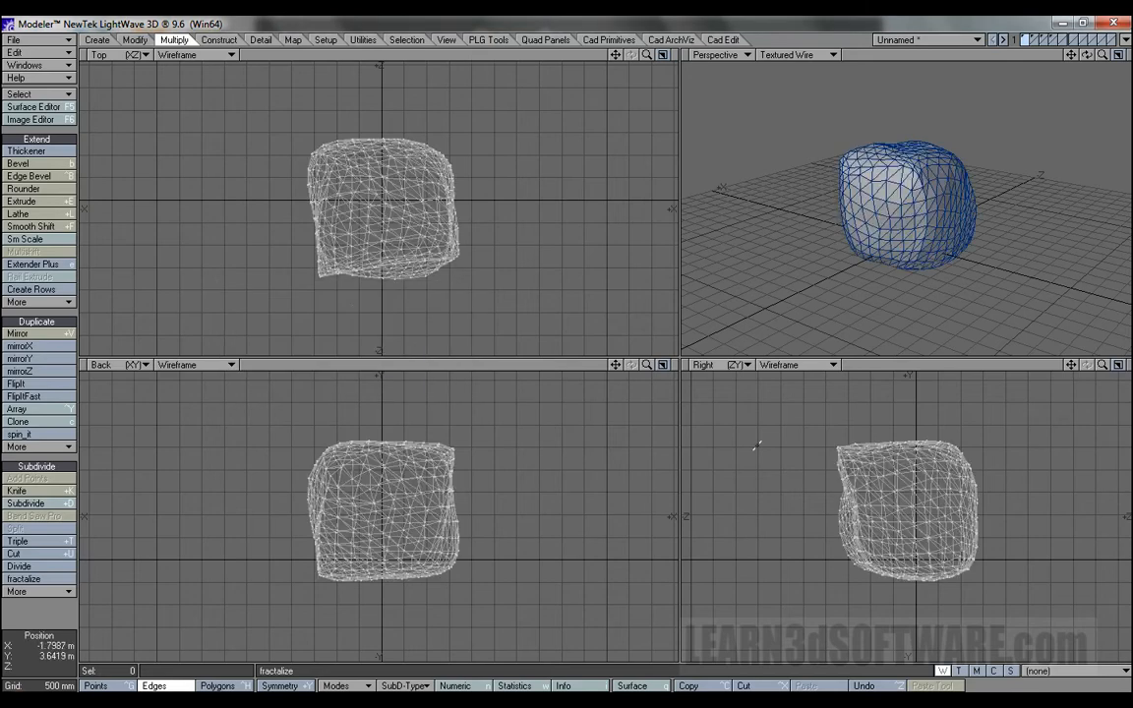
{"action": "left_click_drag", "start_coordinate": [1088, 55], "coordinate": [998, 57]}
{"action": "mouse_move", "coordinate": [1102, 55]}
{"action": "left_mouse_down"}
{"action": "mouse_move", "coordinate": [1129, 56]}
{"action": "mouse_move", "coordinate": [1089, 57]}
{"action": "left_mouse_up"}
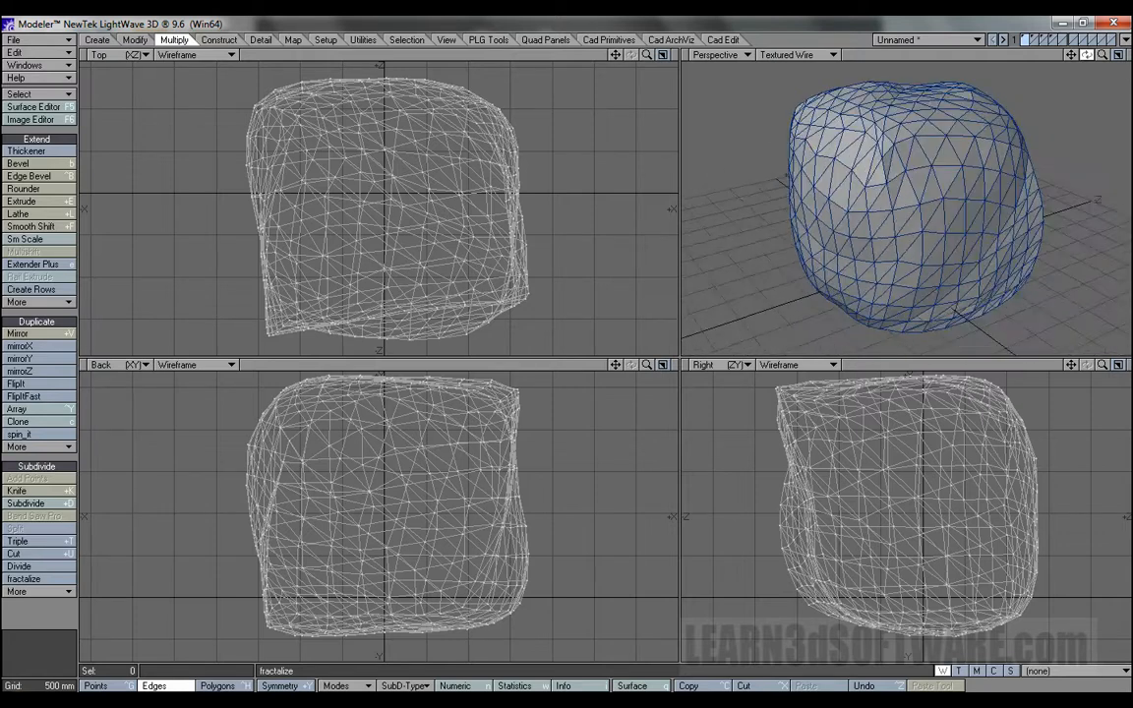
{"action": "left_click_drag", "start_coordinate": [1086, 55], "coordinate": [958, 49]}
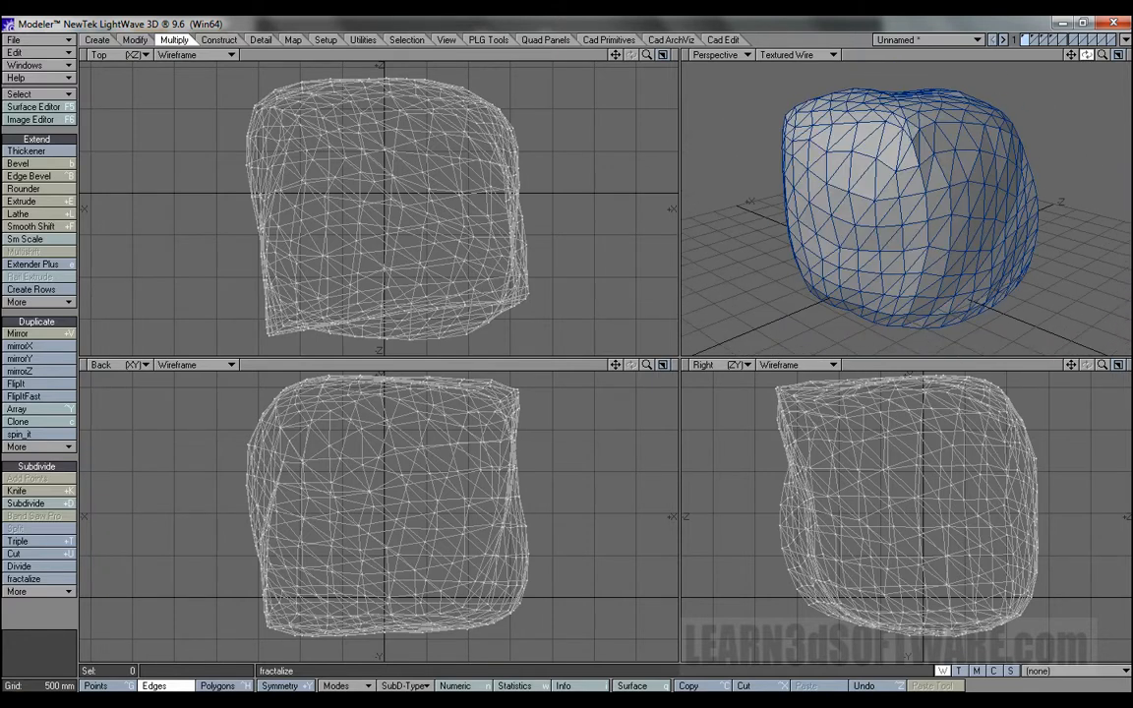
{"action": "mouse_move", "coordinate": [1086, 55]}
{"action": "left_mouse_down"}
{"action": "mouse_move", "coordinate": [1032, 108]}
{"action": "mouse_move", "coordinate": [1071, 56]}
{"action": "mouse_move", "coordinate": [1057, 58]}
{"action": "mouse_move", "coordinate": [1086, 57]}
{"action": "left_mouse_up"}
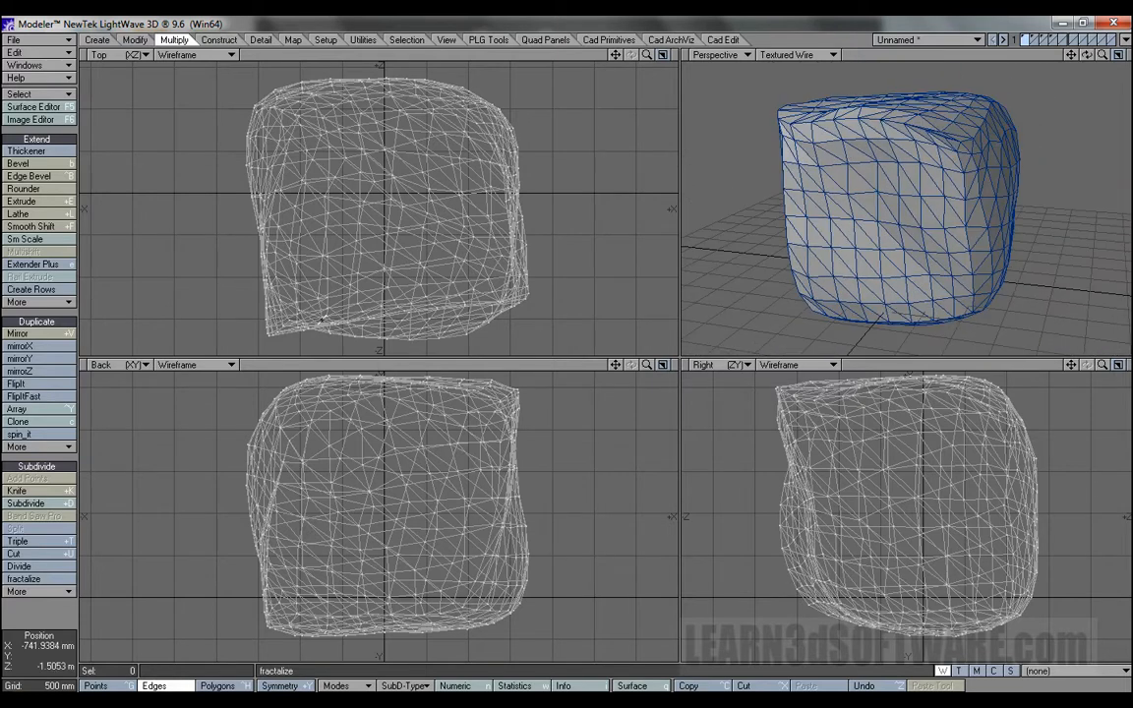
{"action": "key", "text": "u"}
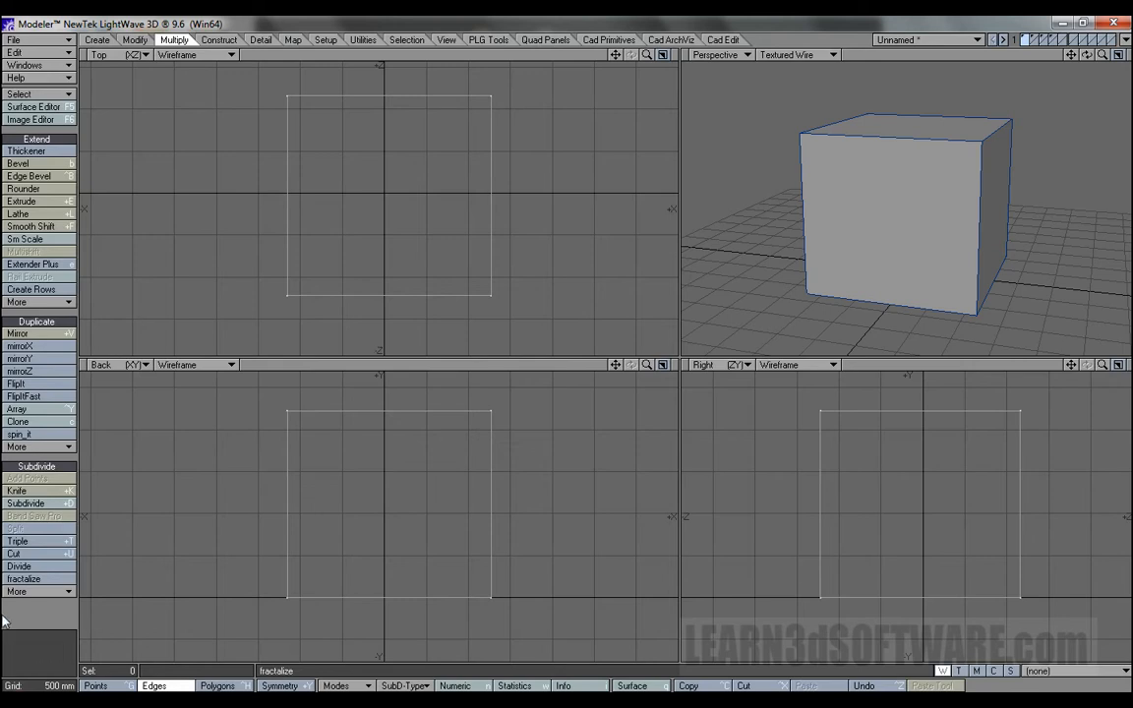
Fractalize the cube with 4 levels and 50% noise and inspect the distorted mesh from several angles
{"action": "left_click", "coordinate": [40, 579]}
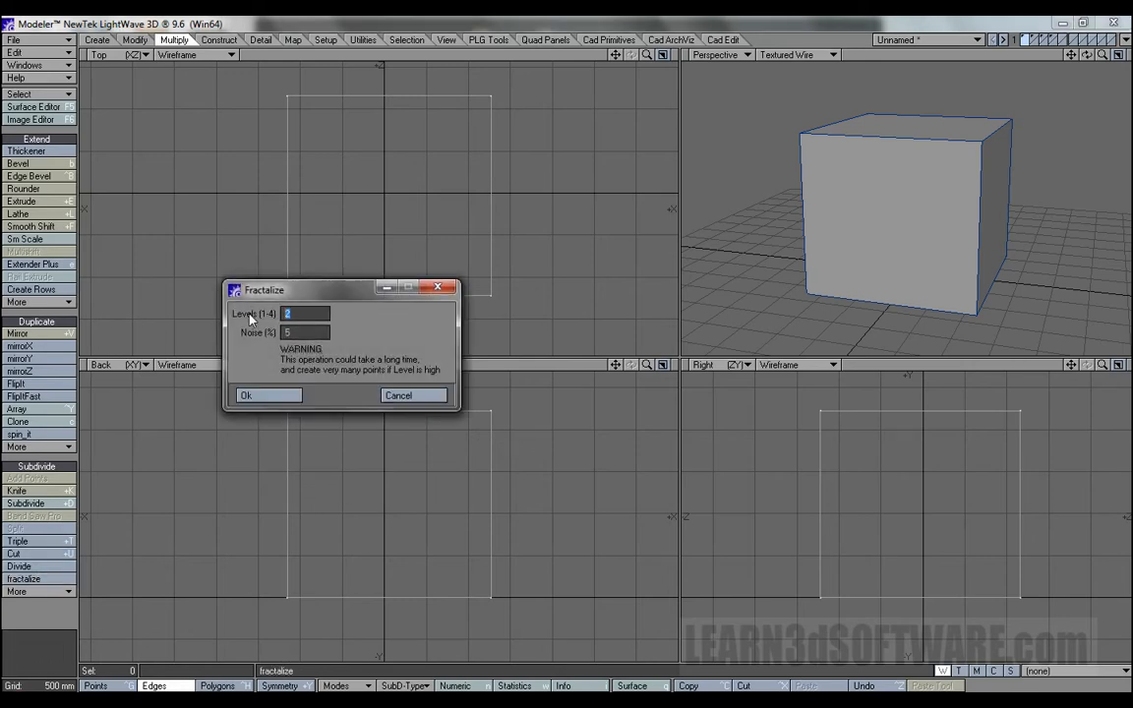
{"action": "type", "text": "4"}
{"action": "type", "text": "50"}
{"action": "key", "text": "Return"}
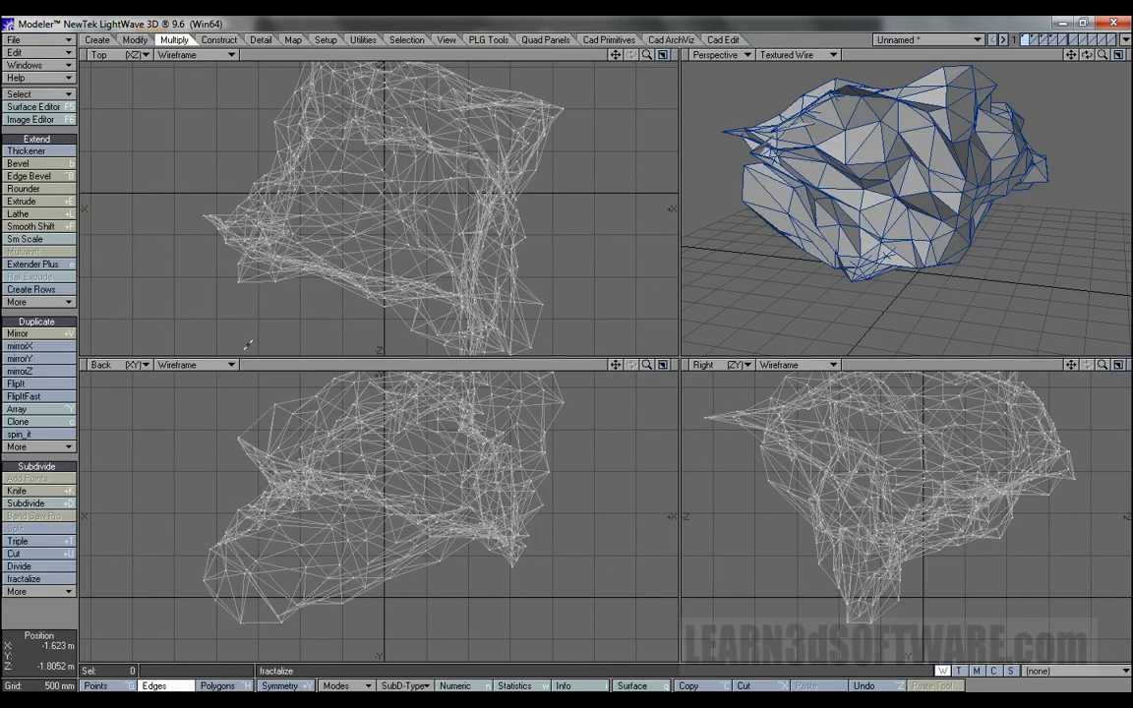
{"action": "left_click_drag", "start_coordinate": [1087, 54], "coordinate": [998, 65]}
{"action": "left_click_drag", "start_coordinate": [1087, 55], "coordinate": [1073, 22]}
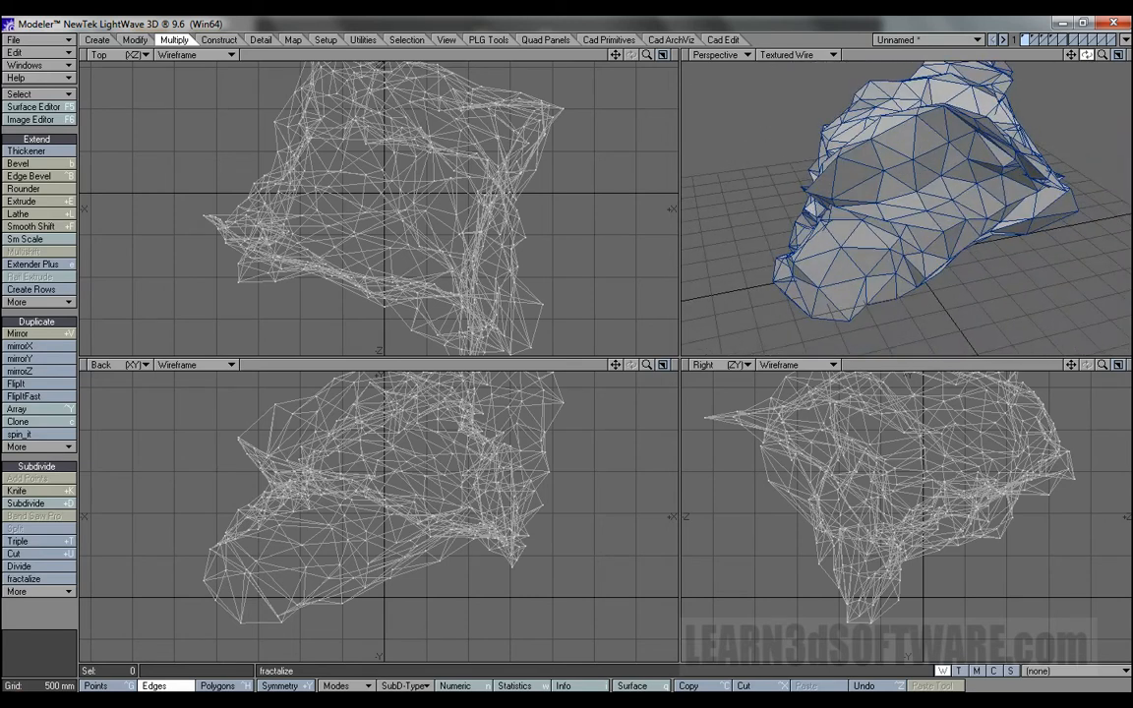
Convert the fractalized mesh to subdivision patches to smooth it, and undo everything back to the plain cube
{"action": "key", "text": "Tab"}
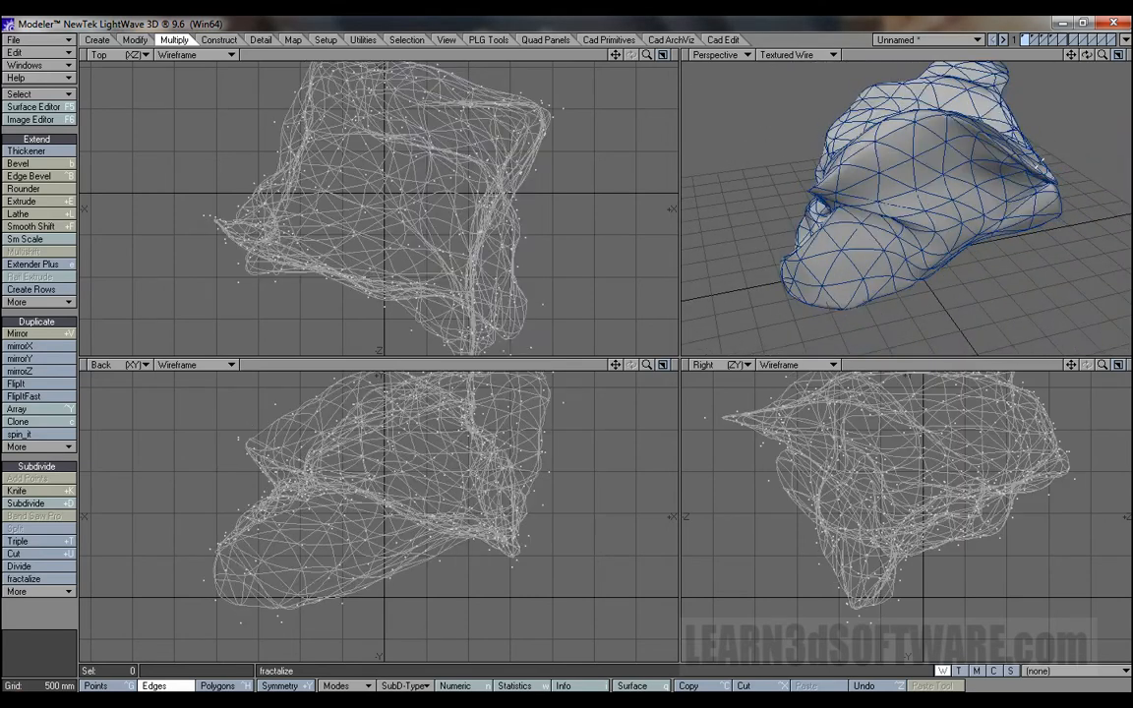
{"action": "left_click_drag", "start_coordinate": [1086, 55], "coordinate": [856, 49]}
{"action": "left_click_drag", "start_coordinate": [928, 66], "coordinate": [703, 158]}
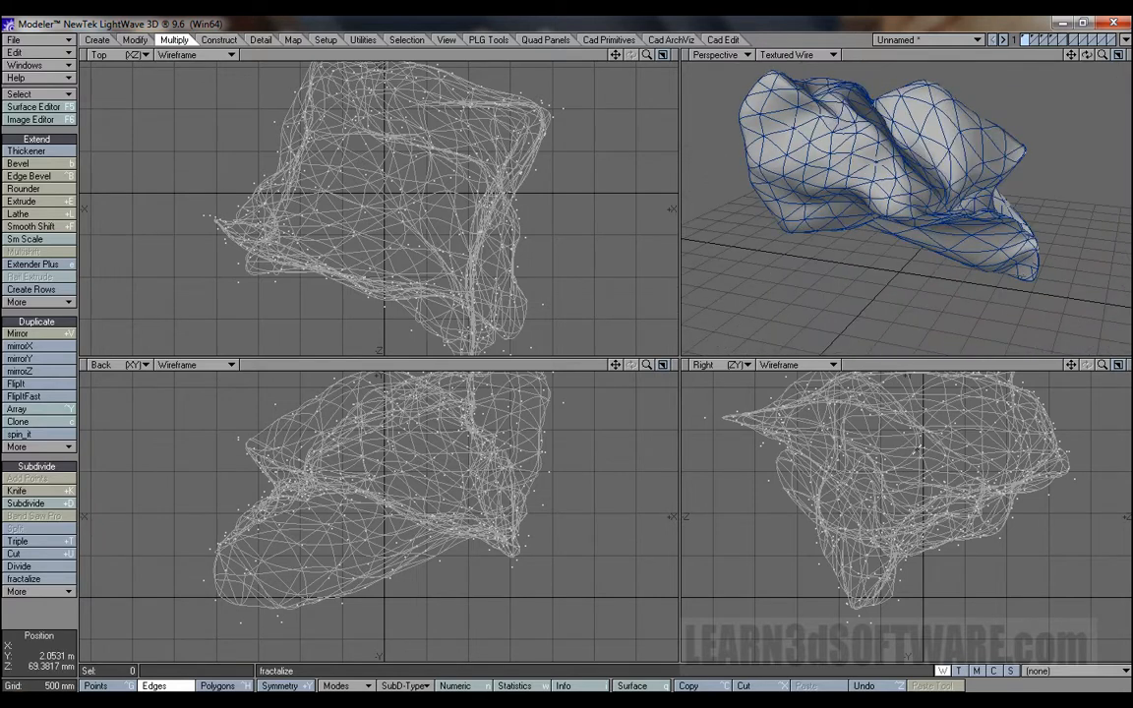
{"action": "key", "text": "Tab"}
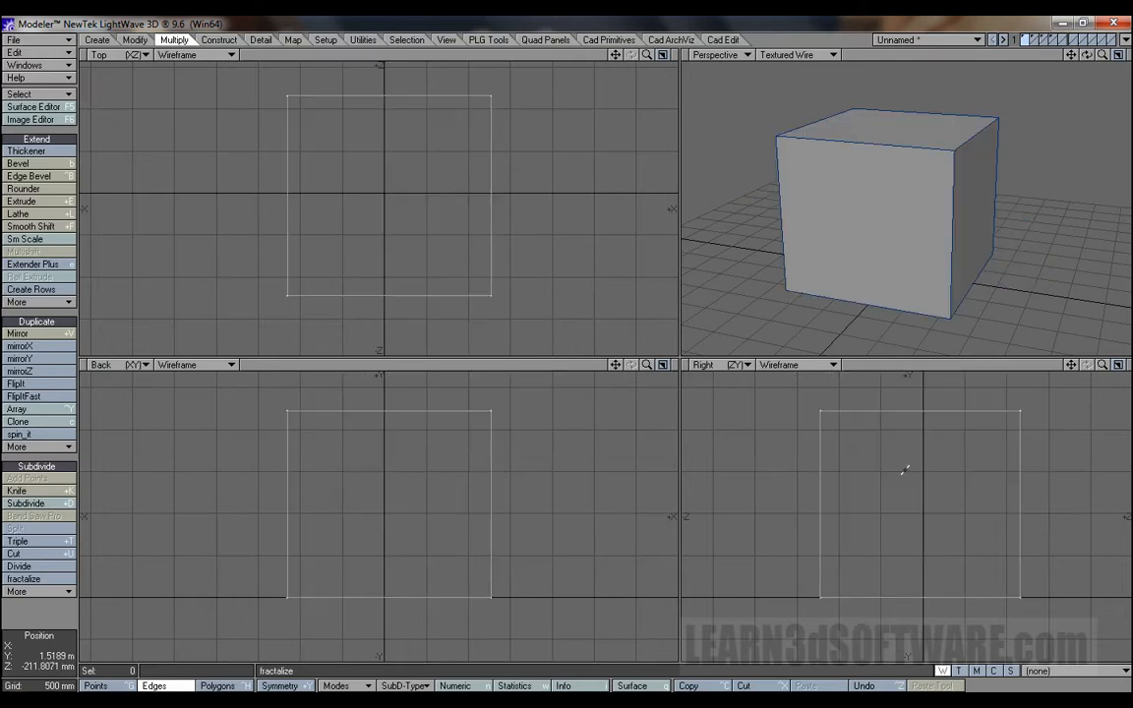
{"action": "left_click_drag", "start_coordinate": [1088, 56], "coordinate": [1083, 59]}
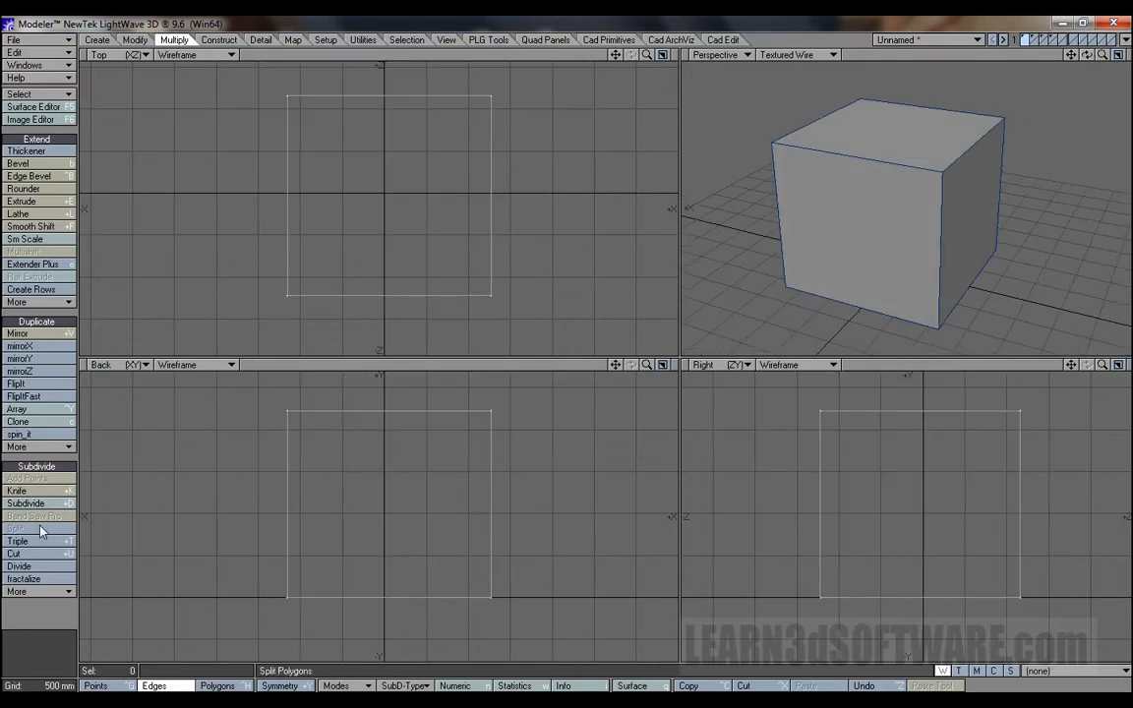
Fractalize the cube with 4 levels and 10% noise and inspect the distorted mesh from another angle
{"action": "left_click", "coordinate": [26, 579]}
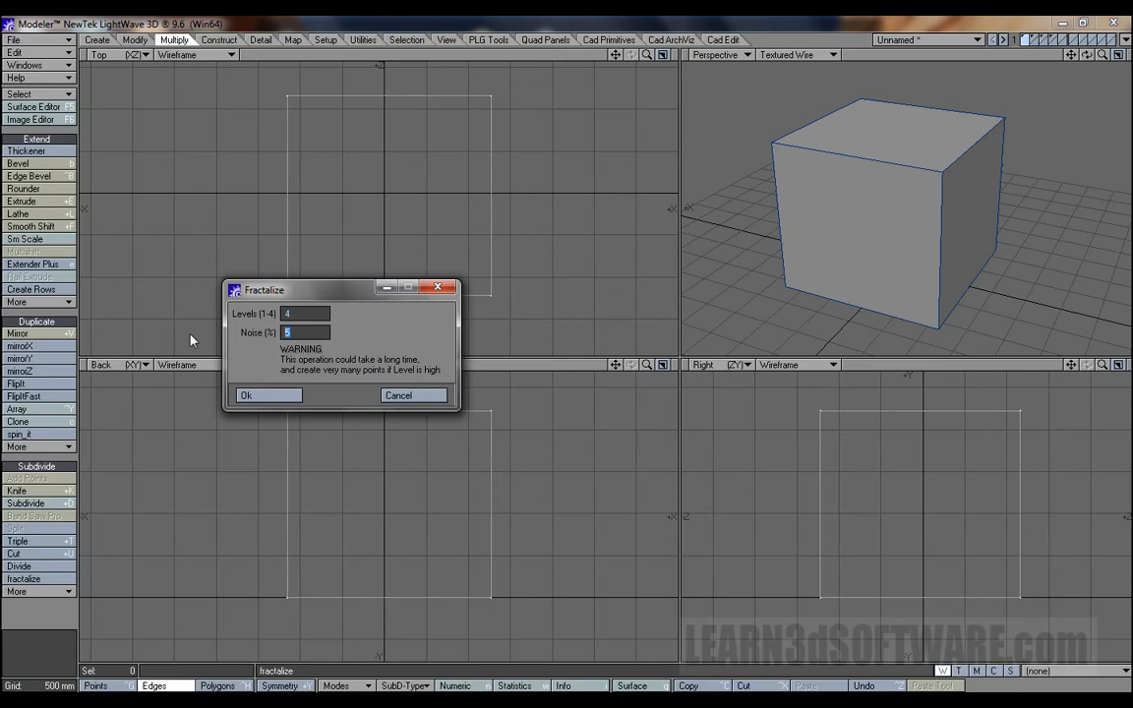
{"action": "type", "text": "10"}
{"action": "left_click", "coordinate": [286, 396]}
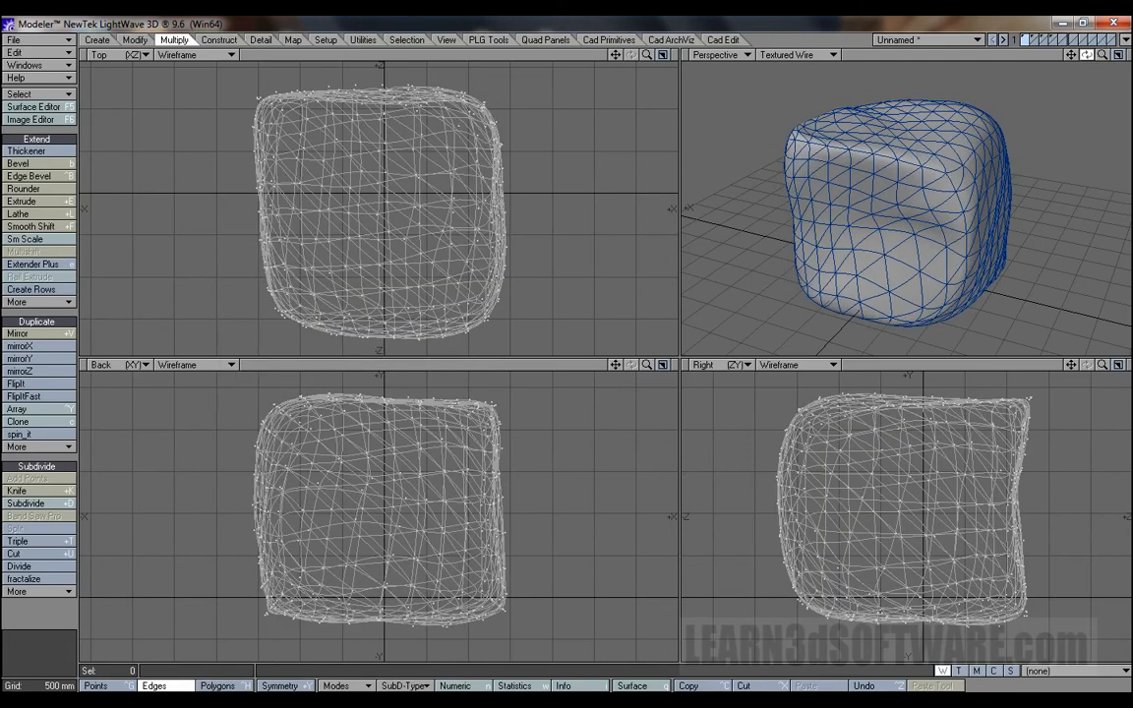
{"action": "mouse_move", "coordinate": [1087, 55]}
{"action": "left_mouse_down"}
{"action": "mouse_move", "coordinate": [1032, 61]}
{"action": "mouse_move", "coordinate": [998, 118]}
{"action": "mouse_move", "coordinate": [1033, 84]}
{"action": "mouse_move", "coordinate": [1082, 89]}
{"action": "mouse_move", "coordinate": [1057, 38]}
{"action": "mouse_move", "coordinate": [1077, 40]}
{"action": "left_mouse_up"}
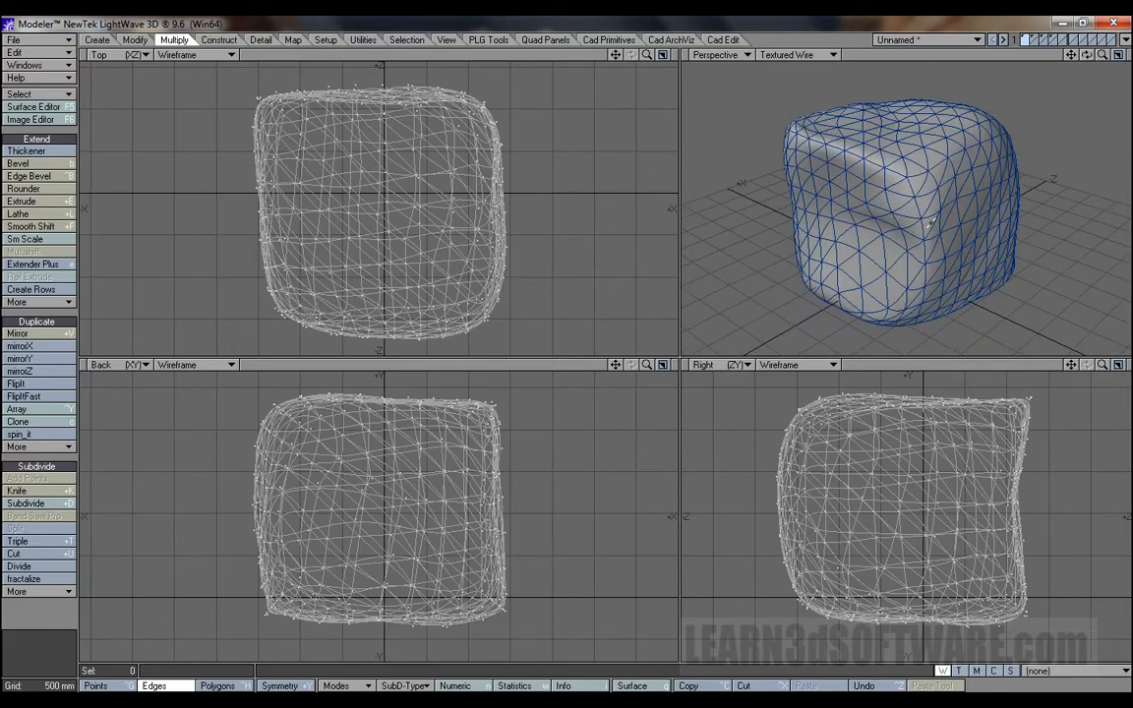
Compare the fractalized cube with and without subdivision patches, and undo everything back to the plain cube
{"action": "key", "text": "Tab"}
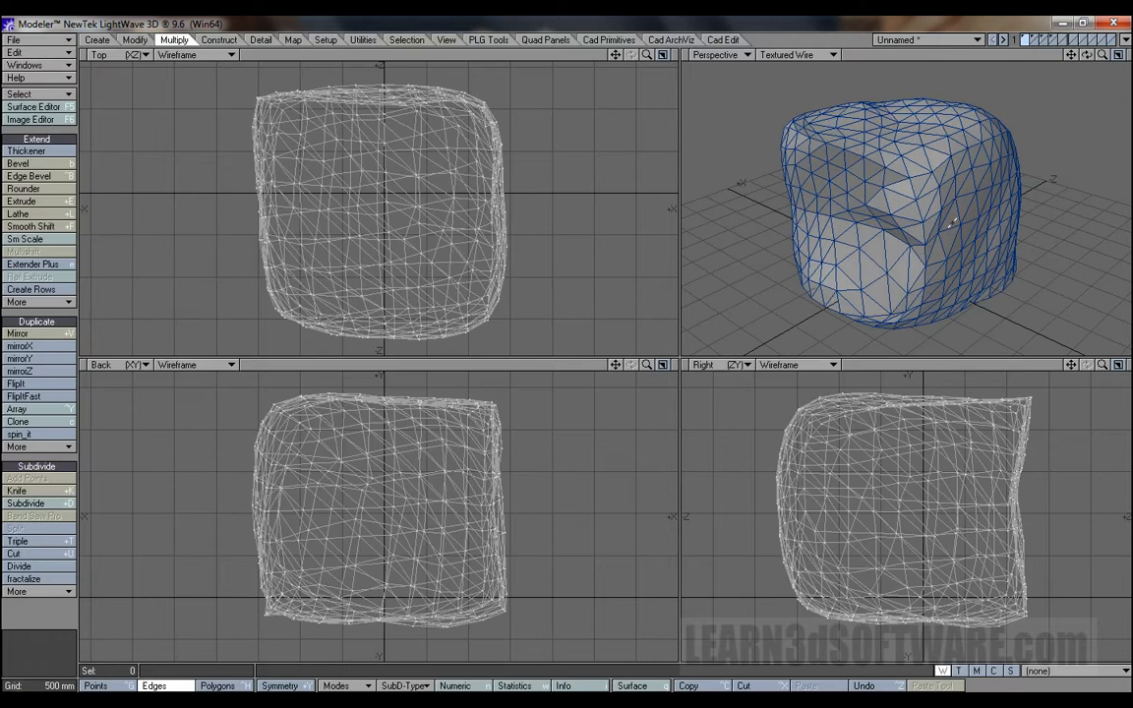
{"action": "key", "text": "Tab"}
{"action": "key", "text": "Tab"}
{"action": "key", "text": "Tab"}
{"action": "key", "text": "Tab"}
{"action": "key", "text": "ctrl+z"}
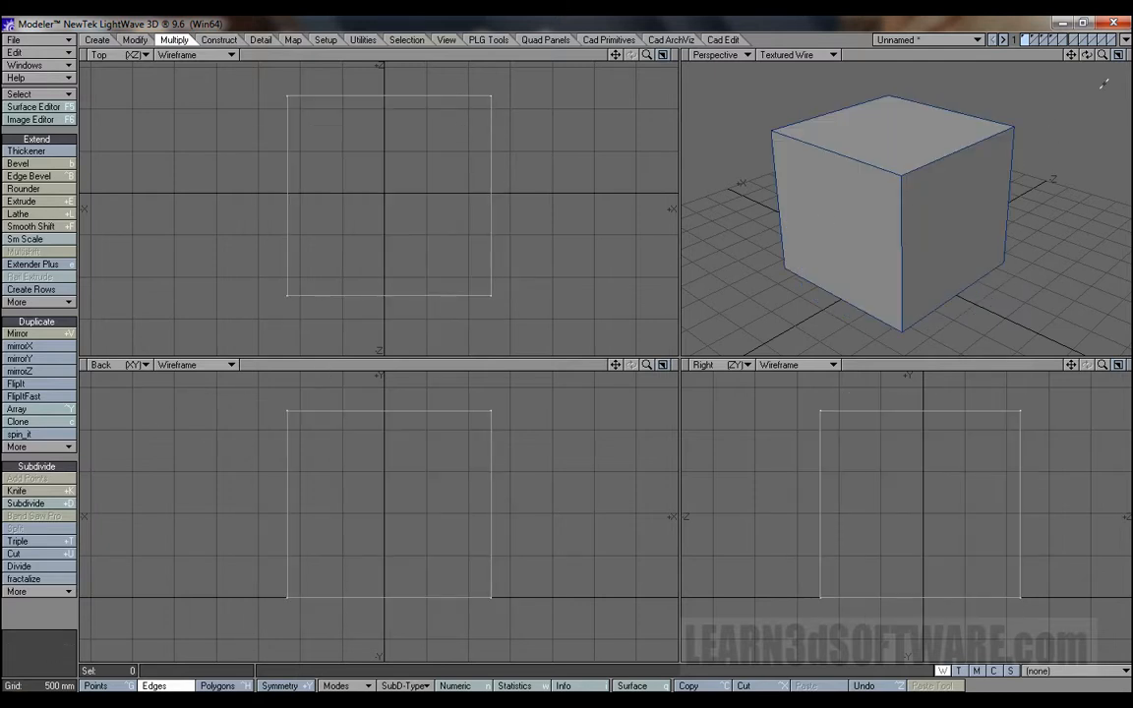
Switch to the second layer with the sphere and fractalize it with 2 levels and 5% noise
{"action": "left_click_drag", "start_coordinate": [1085, 55], "coordinate": [1111, 37]}
{"action": "left_click", "coordinate": [1034, 39]}
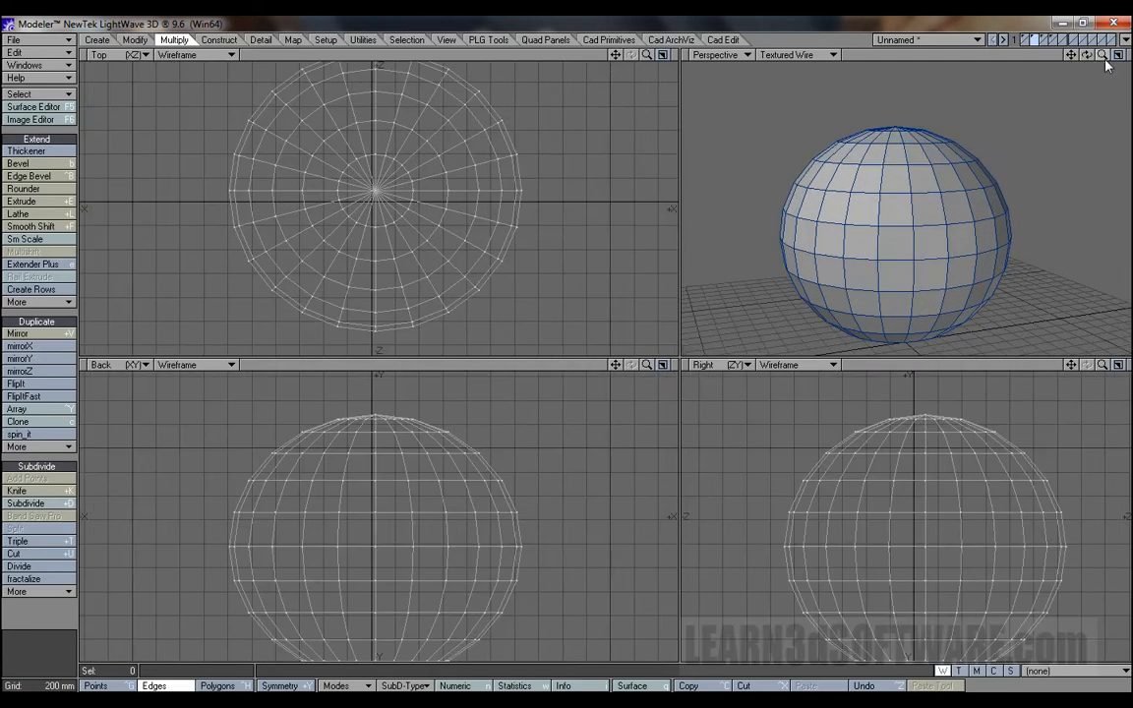
{"action": "left_click", "coordinate": [37, 579]}
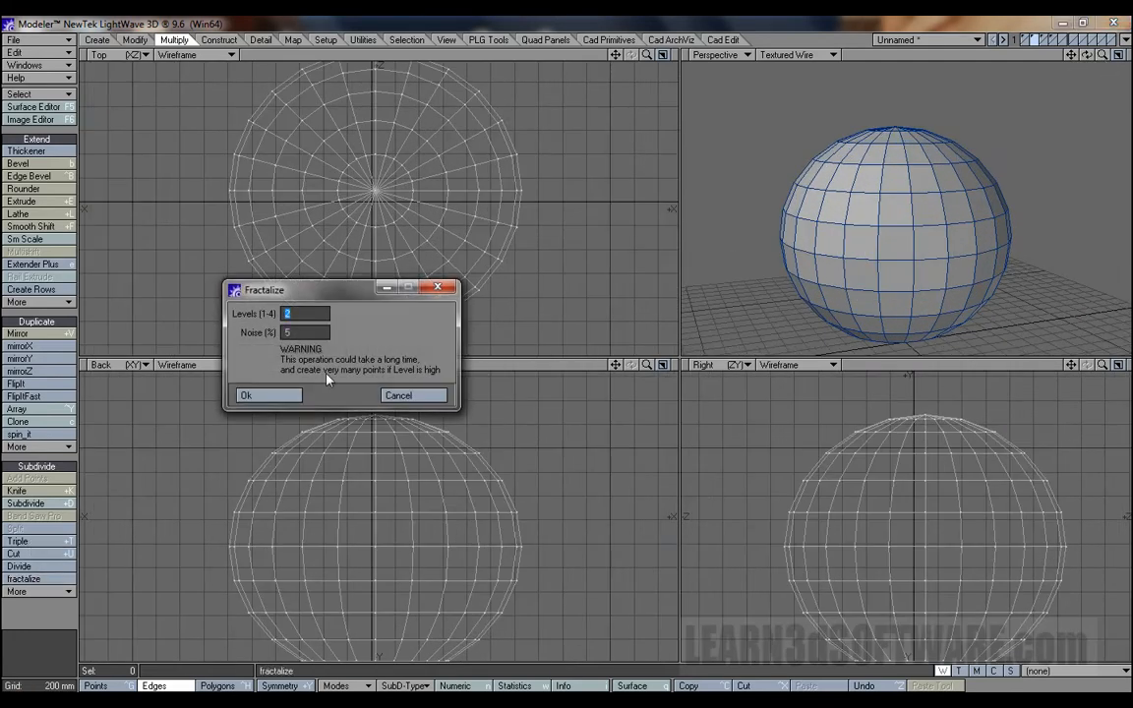
{"action": "left_click", "coordinate": [258, 396]}
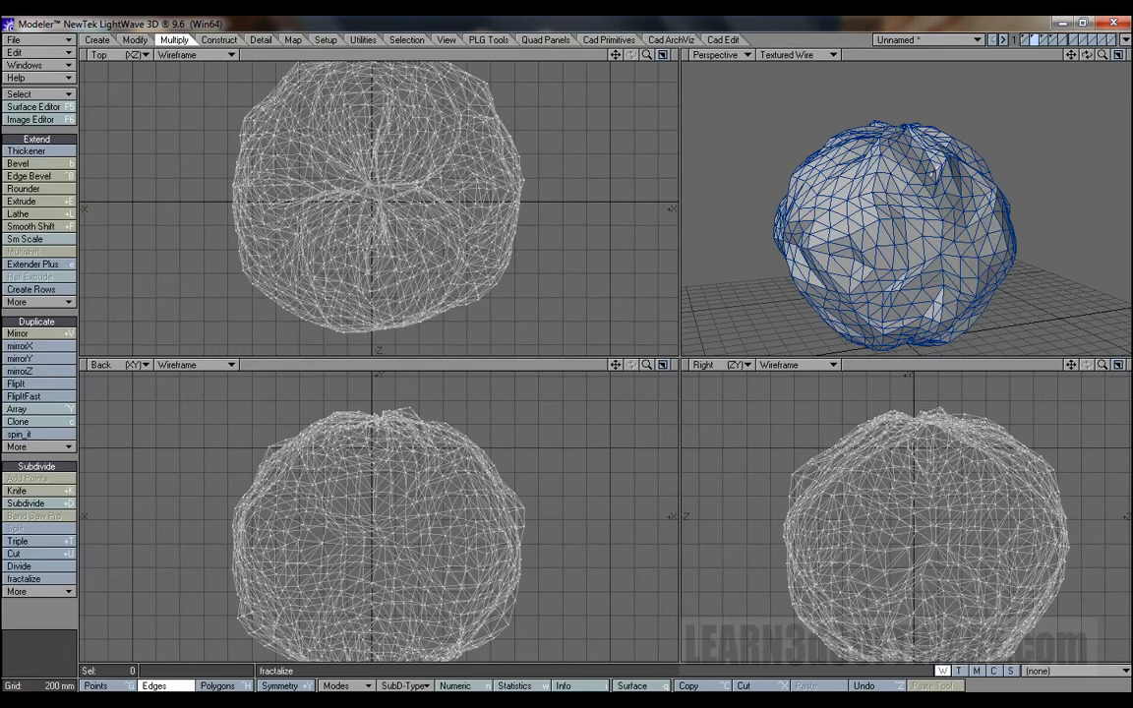
{"action": "left_click_drag", "start_coordinate": [1086, 55], "coordinate": [976, 118]}
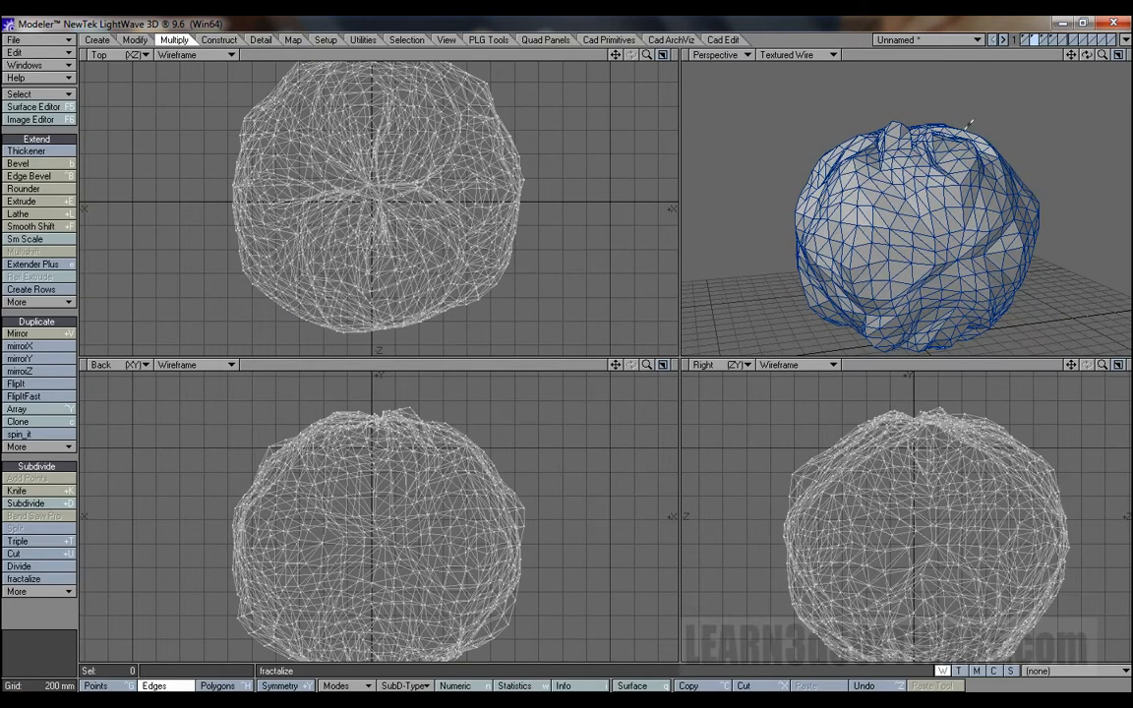
View the fractalized sphere as subdivision patches in Texture shading, and undo back to the plain sphere
{"action": "key", "text": "Tab"}
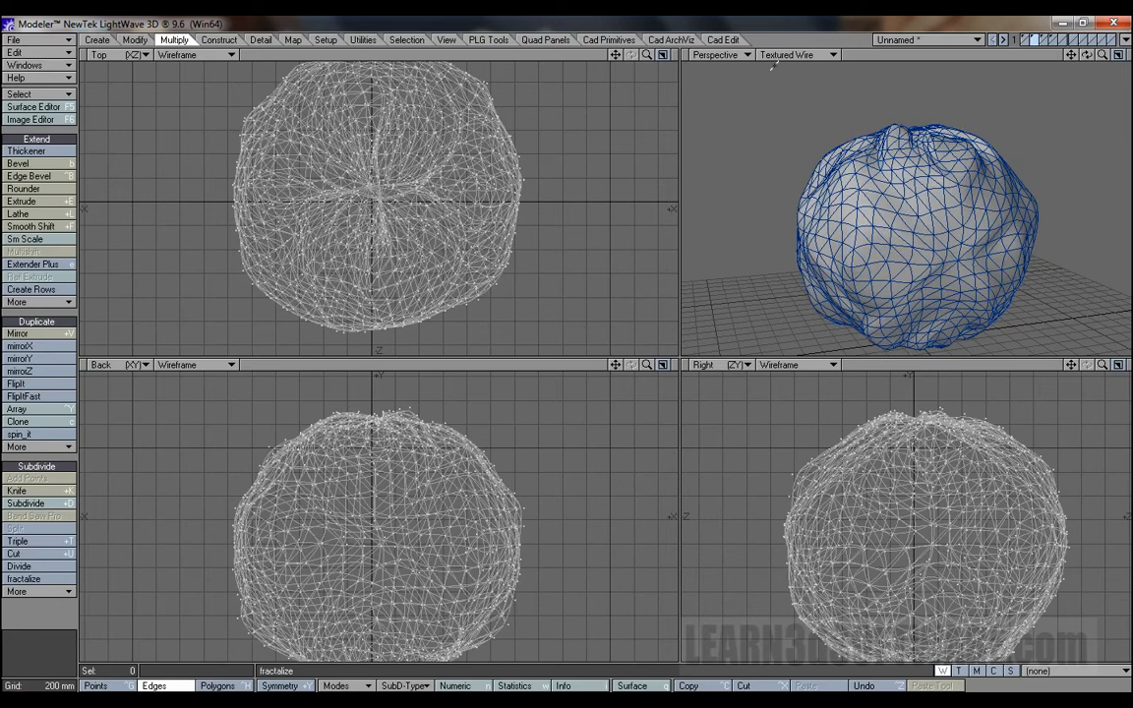
{"action": "left_click", "coordinate": [797, 54]}
{"action": "left_click", "coordinate": [777, 43]}
{"action": "left_click_drag", "start_coordinate": [1085, 56], "coordinate": [949, 182]}
{"action": "key", "text": "u"}
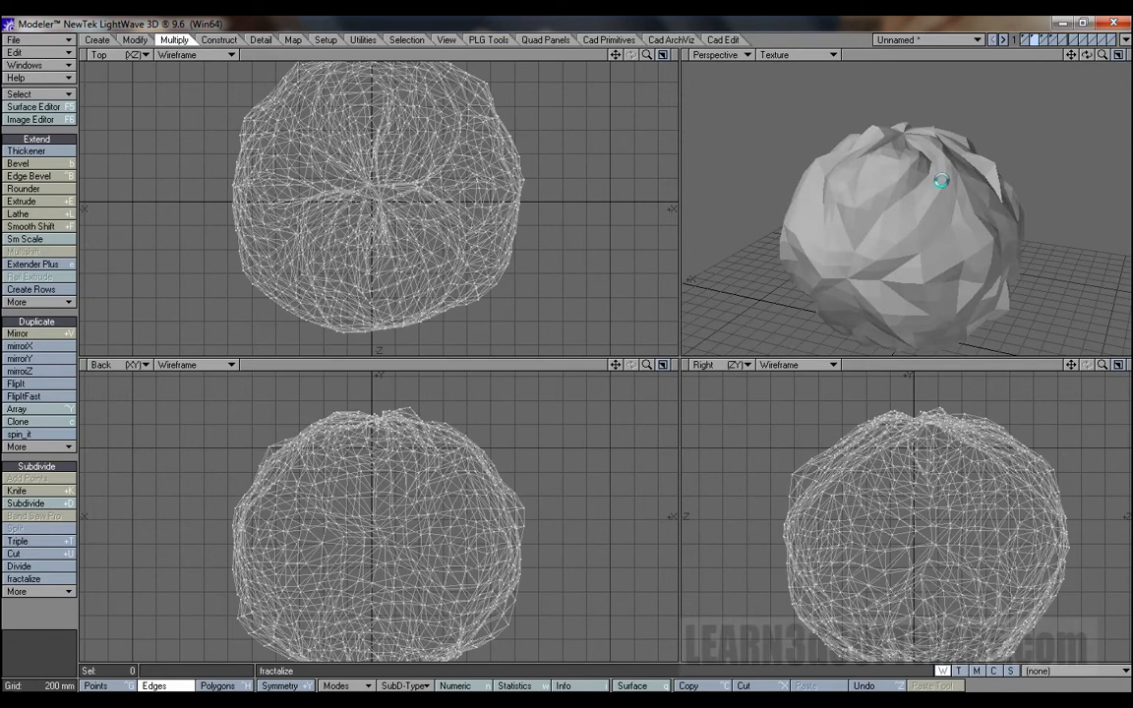
{"action": "key", "text": "u"}
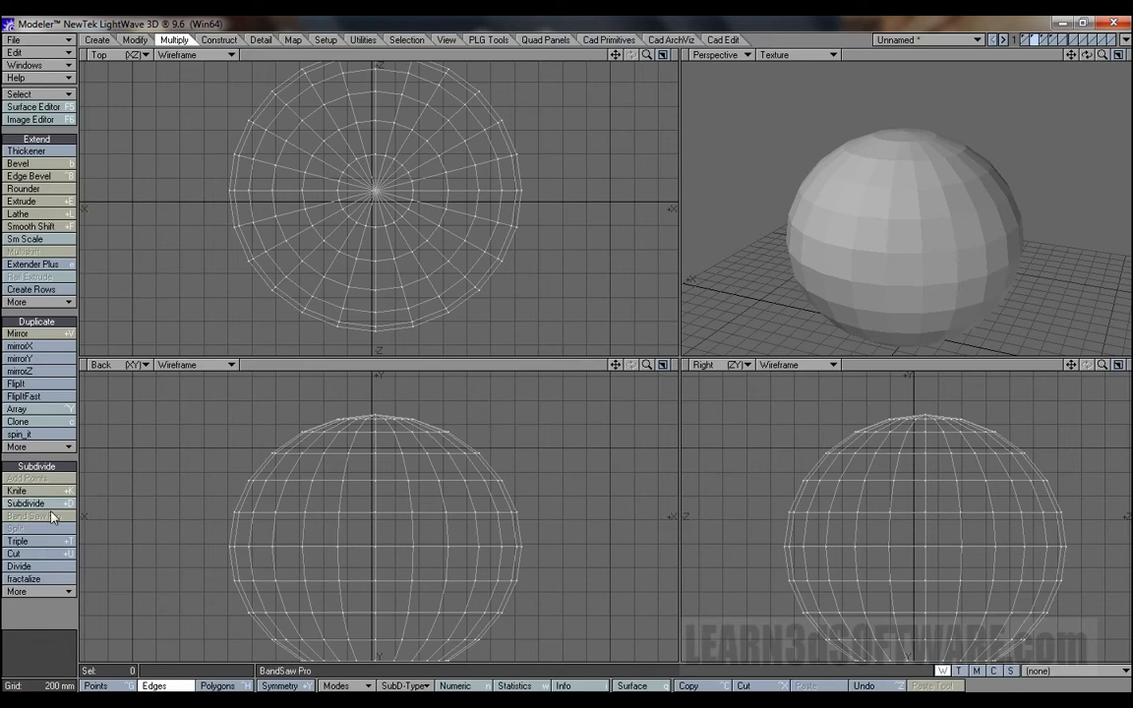
Fractalize the sphere with 4 levels and 50% noise, and convert the result to subdivision patches
{"action": "left_click", "coordinate": [30, 580]}
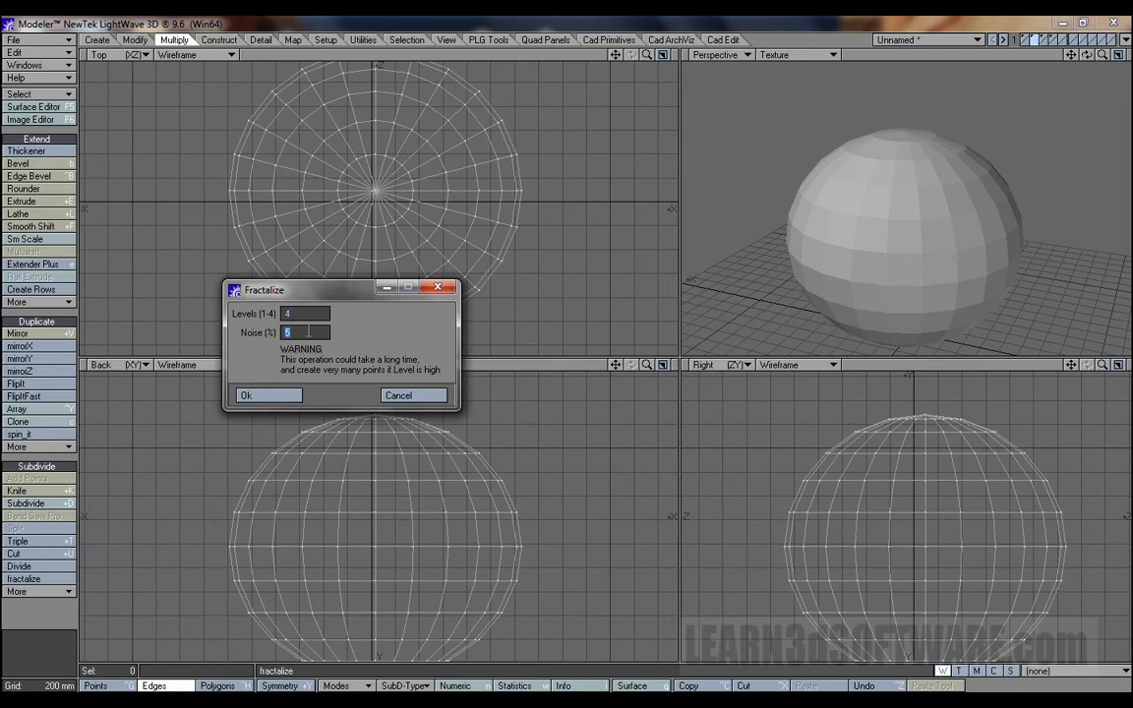
{"action": "type", "text": "50"}
{"action": "left_click", "coordinate": [290, 398]}
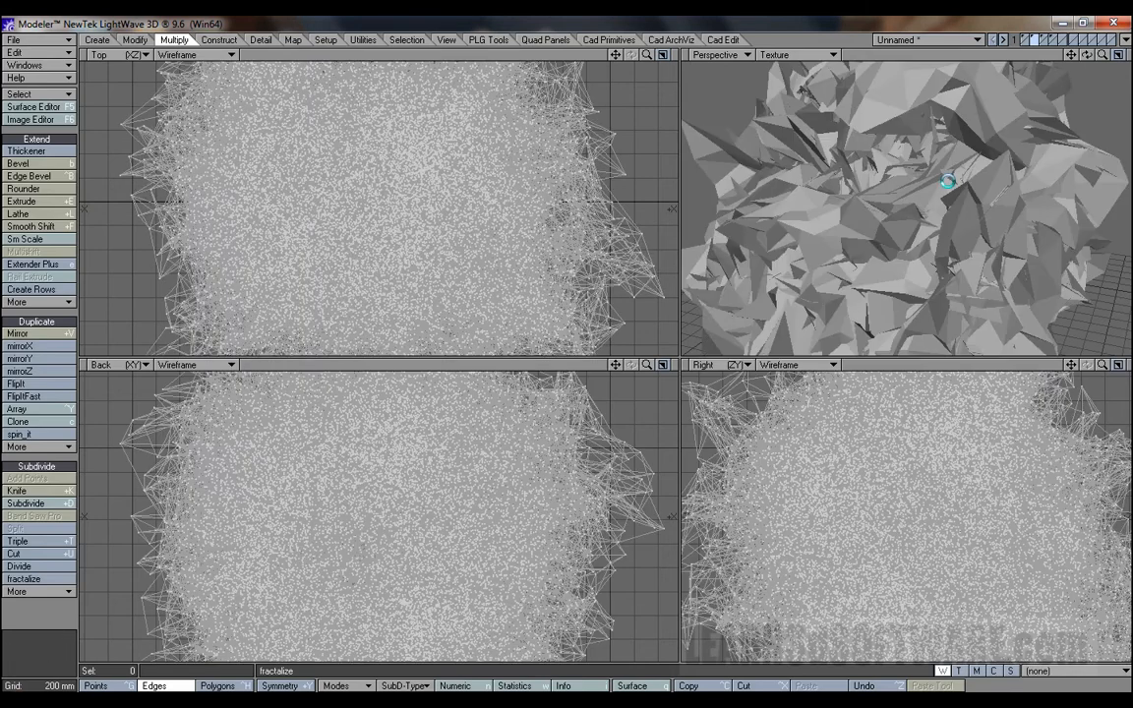
{"action": "key", "text": "Tab"}
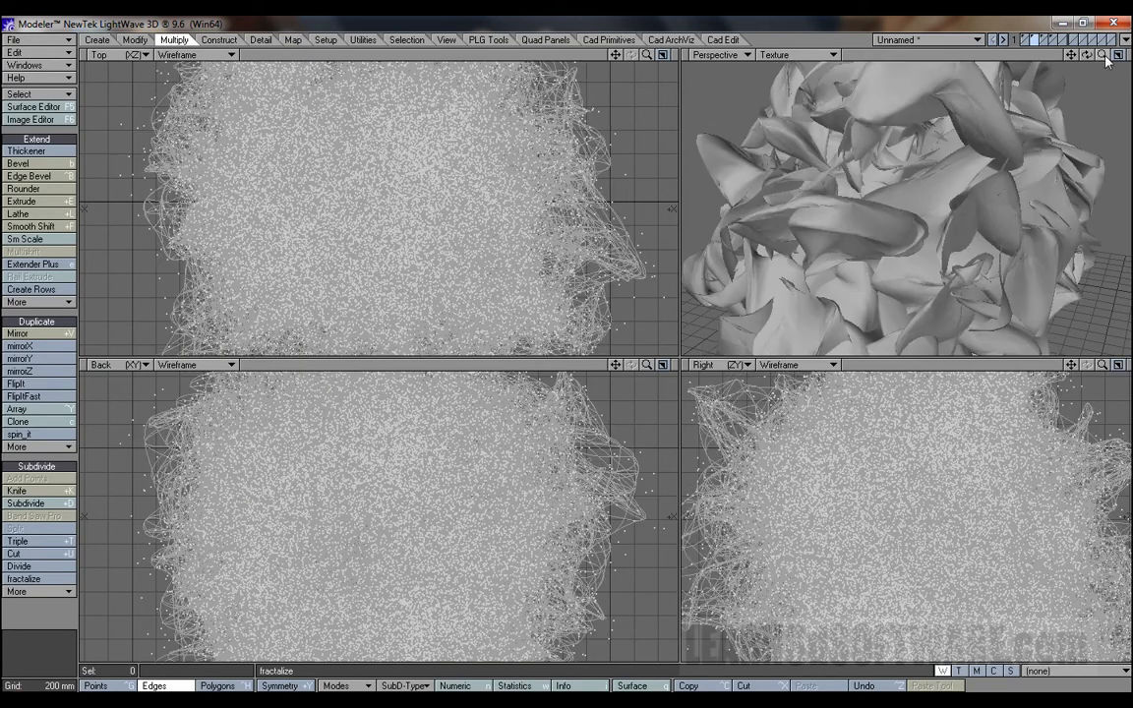
{"action": "key", "text": "a"}
{"action": "mouse_move", "coordinate": [1087, 55]}
{"action": "left_mouse_down"}
{"action": "mouse_move", "coordinate": [925, 51]}
{"action": "mouse_move", "coordinate": [1047, 39]}
{"action": "mouse_move", "coordinate": [930, 79]}
{"action": "mouse_move", "coordinate": [1087, 59]}
{"action": "left_mouse_up"}
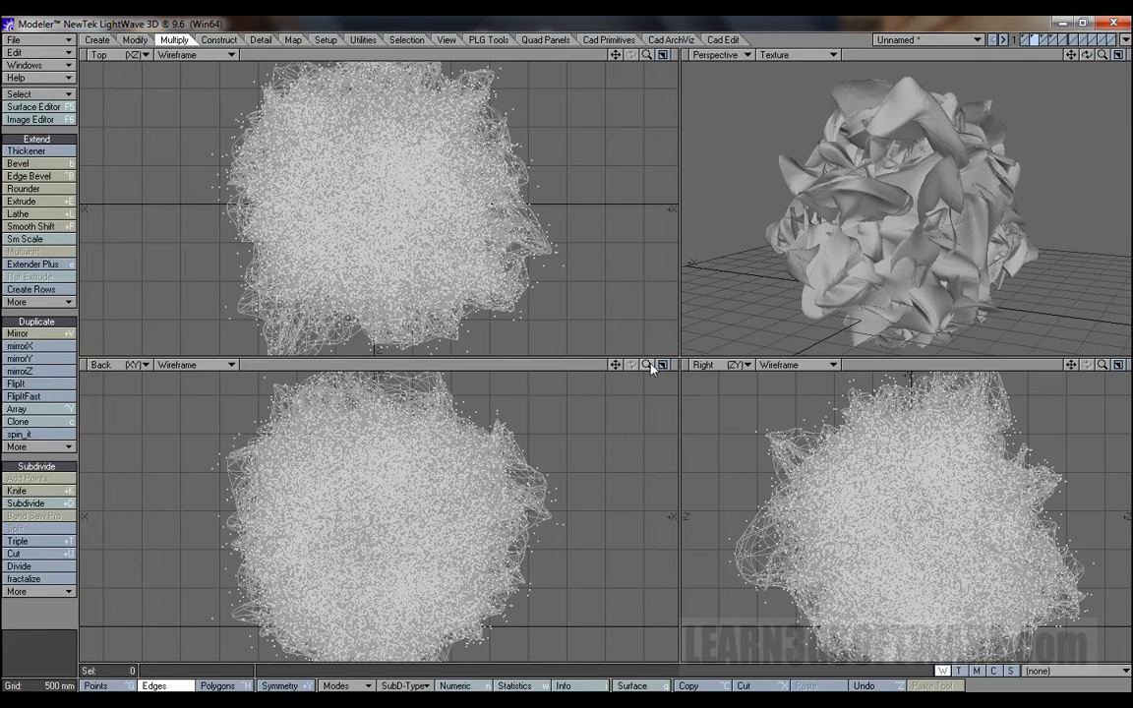
{"action": "key", "text": "a"}
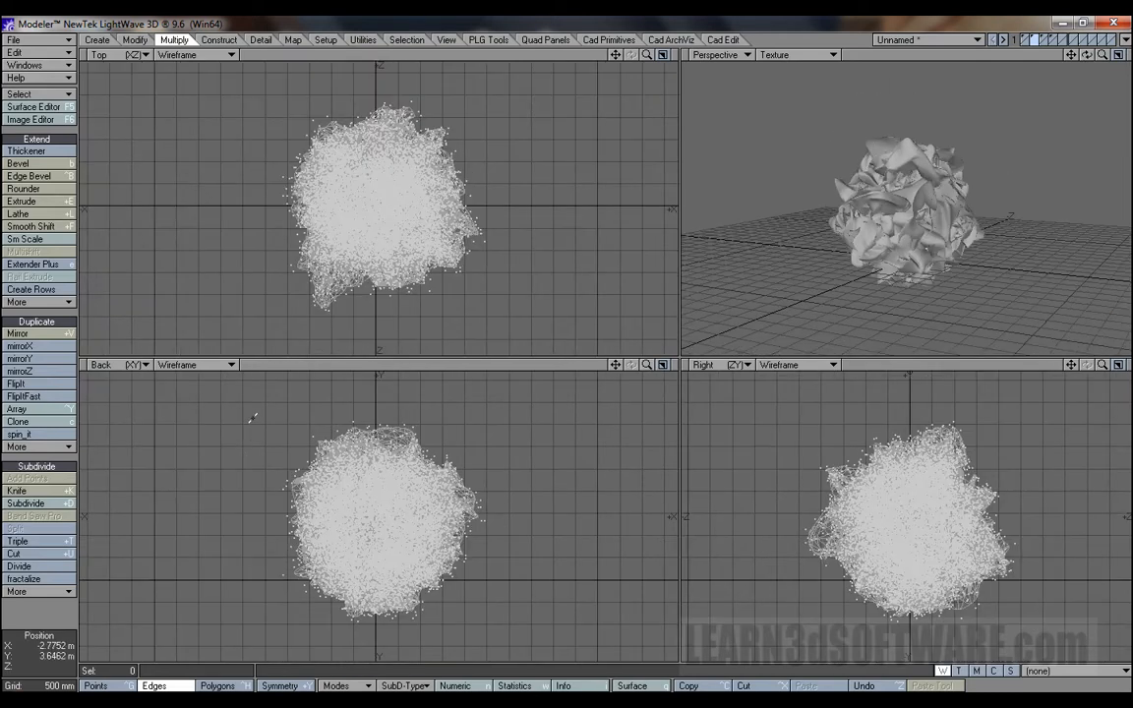
Select all polygons of the distorted mesh to toggle its subdivision, and undo everything back to the plain sphere
{"action": "key", "text": "ctrl+h"}
{"action": "mouse_move", "coordinate": [253, 417]}
{"action": "right_mouse_down"}
{"action": "mouse_move", "coordinate": [497, 412]}
{"action": "mouse_move", "coordinate": [189, 559]}
{"action": "mouse_move", "coordinate": [230, 354]}
{"action": "mouse_move", "coordinate": [266, 374]}
{"action": "right_mouse_up"}
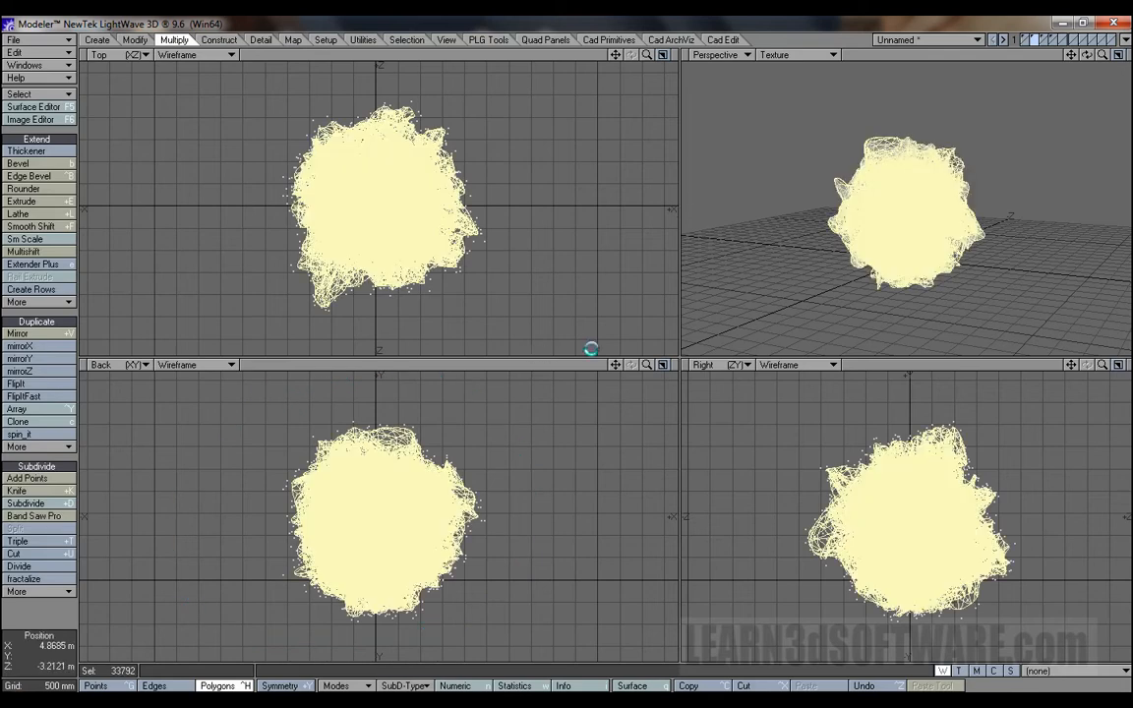
{"action": "key", "text": "Tab"}
{"action": "key", "text": "ctrl+z"}
{"action": "key", "text": "ctrl+z"}
{"action": "key", "text": "ctrl+z"}
{"action": "key", "text": "ctrl+z"}
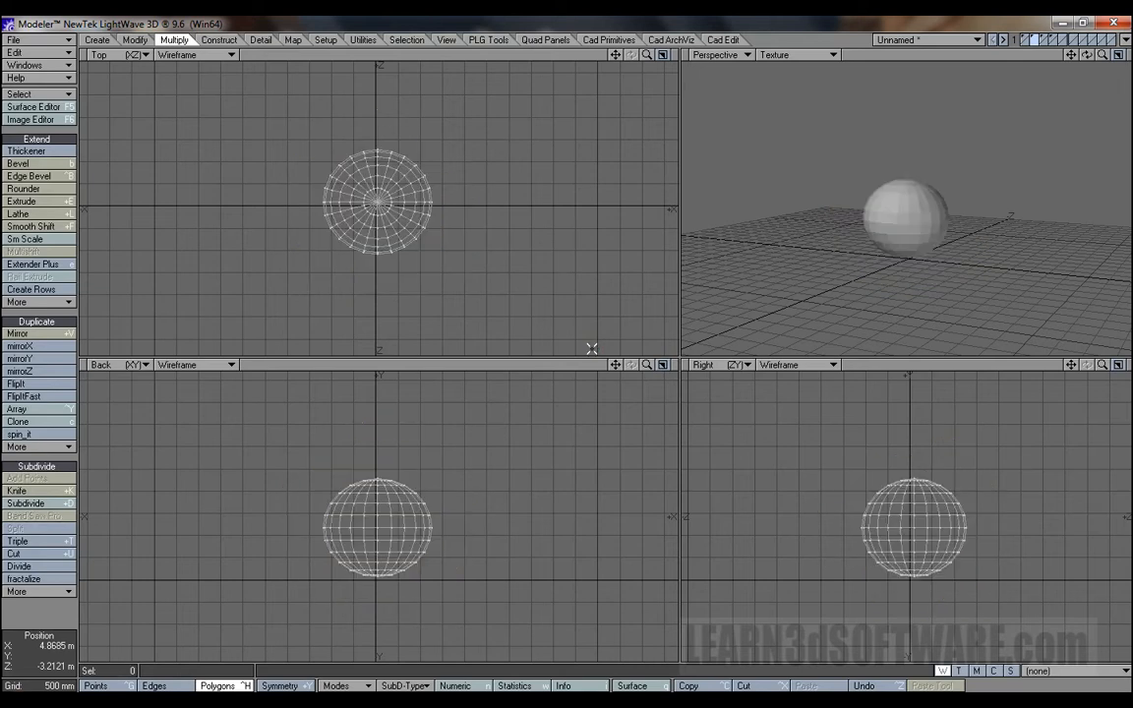
Try Fractalize on the sphere with 3 levels and 5% noise, smoothed with subdivision patches, and undo it
{"action": "left_click_drag", "start_coordinate": [649, 364], "coordinate": [718, 365]}
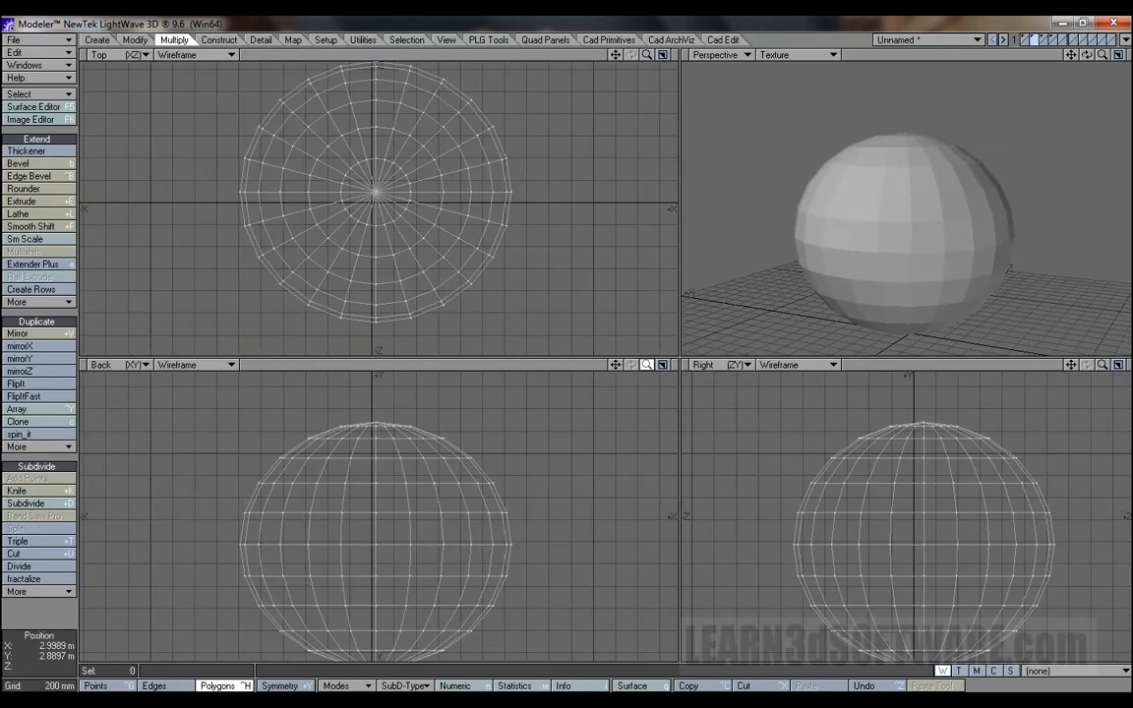
{"action": "left_click", "coordinate": [34, 582]}
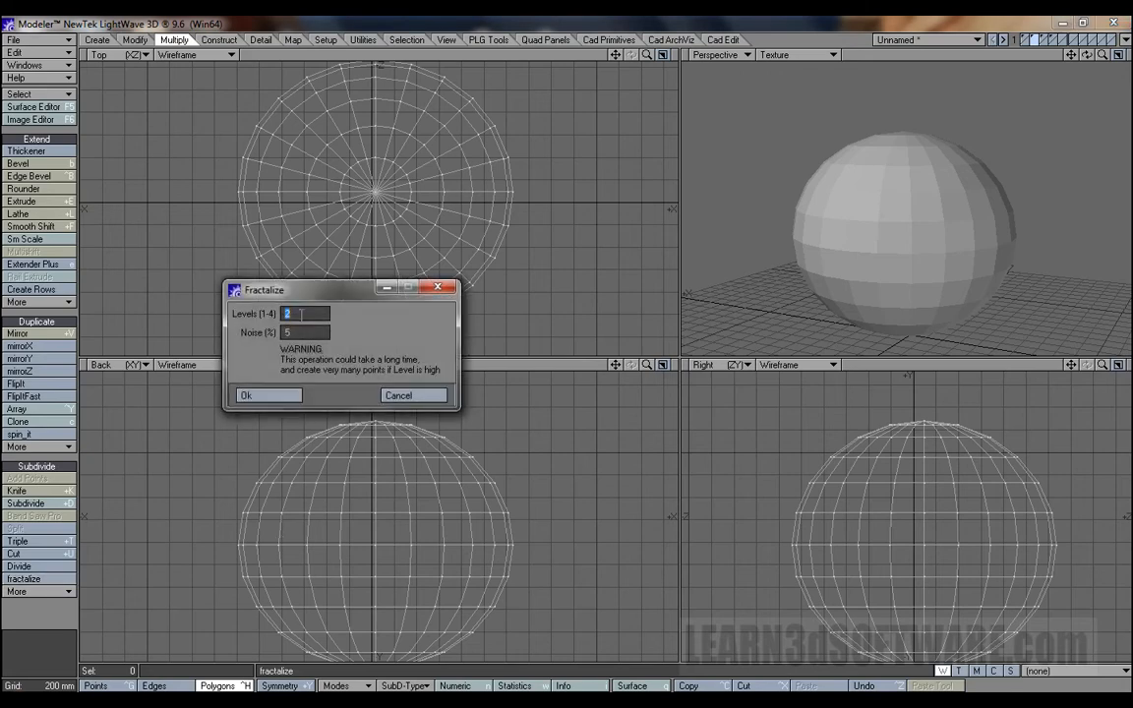
{"action": "type", "text": "3"}
{"action": "key", "text": "Return"}
{"action": "left_click_drag", "start_coordinate": [1087, 54], "coordinate": [1067, 70]}
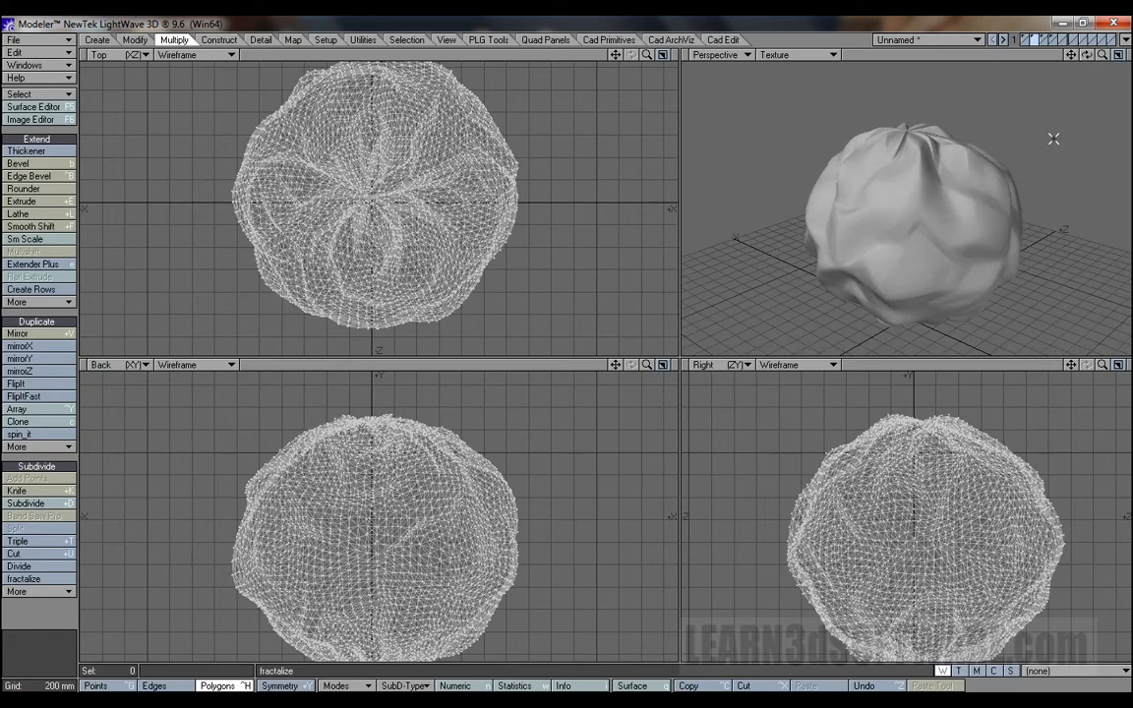
{"action": "left_click_drag", "start_coordinate": [1086, 54], "coordinate": [1062, 80]}
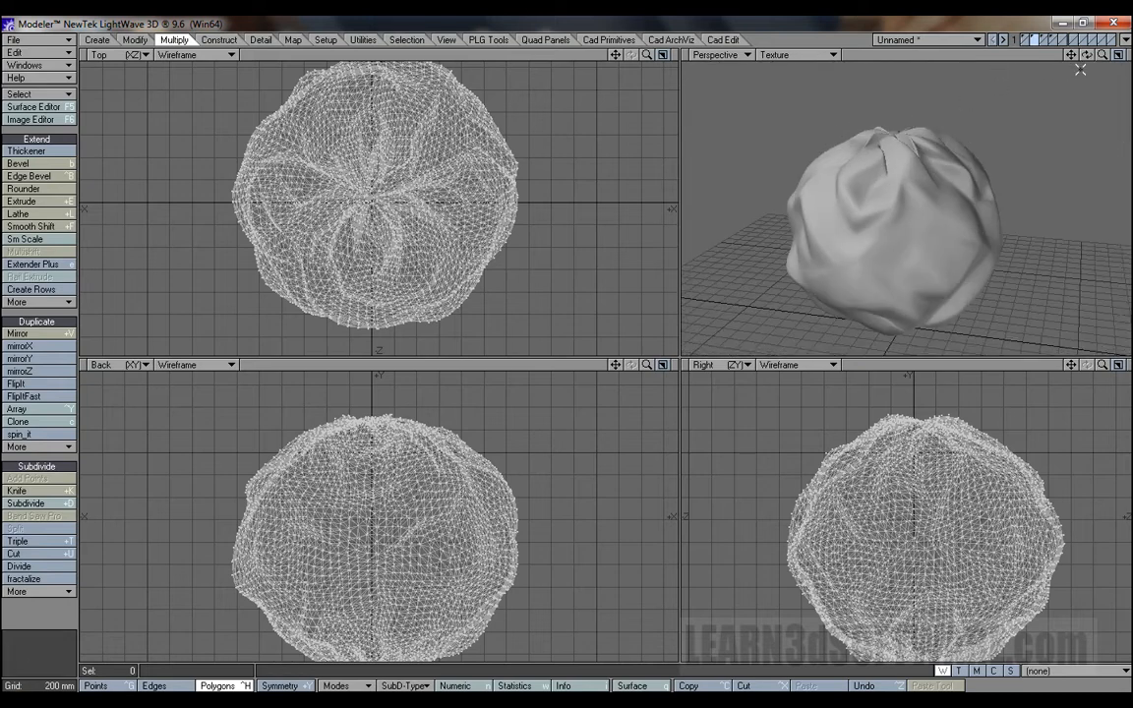
{"action": "key", "text": "ctrl+z"}
{"action": "key", "text": "u"}
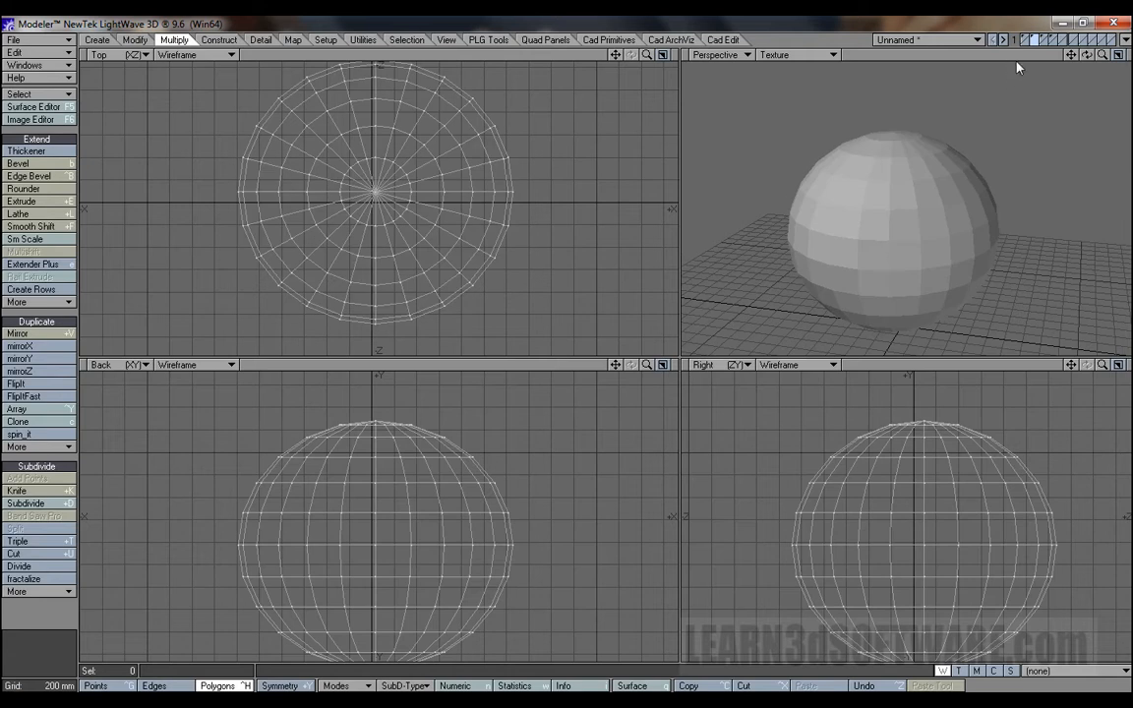
Switch to the third layer with the cylinder and set the perspective view's shading to Textured Wire
{"action": "left_click", "coordinate": [1044, 39]}
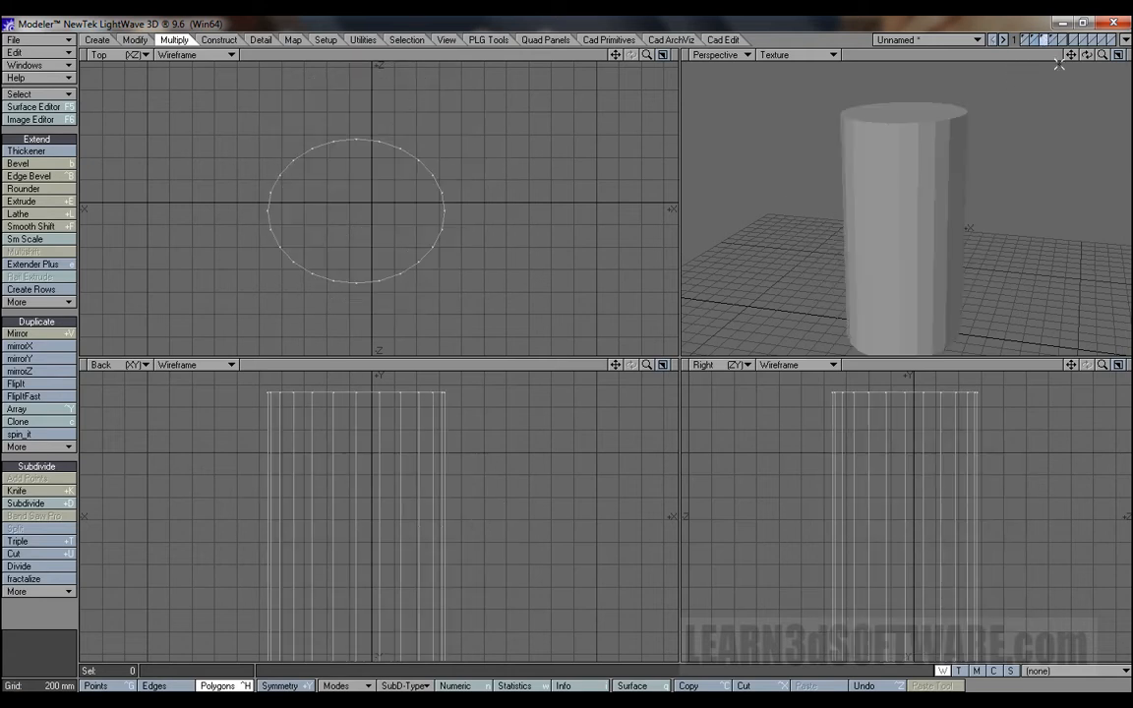
{"action": "key", "text": "a"}
{"action": "left_click", "coordinate": [826, 54]}
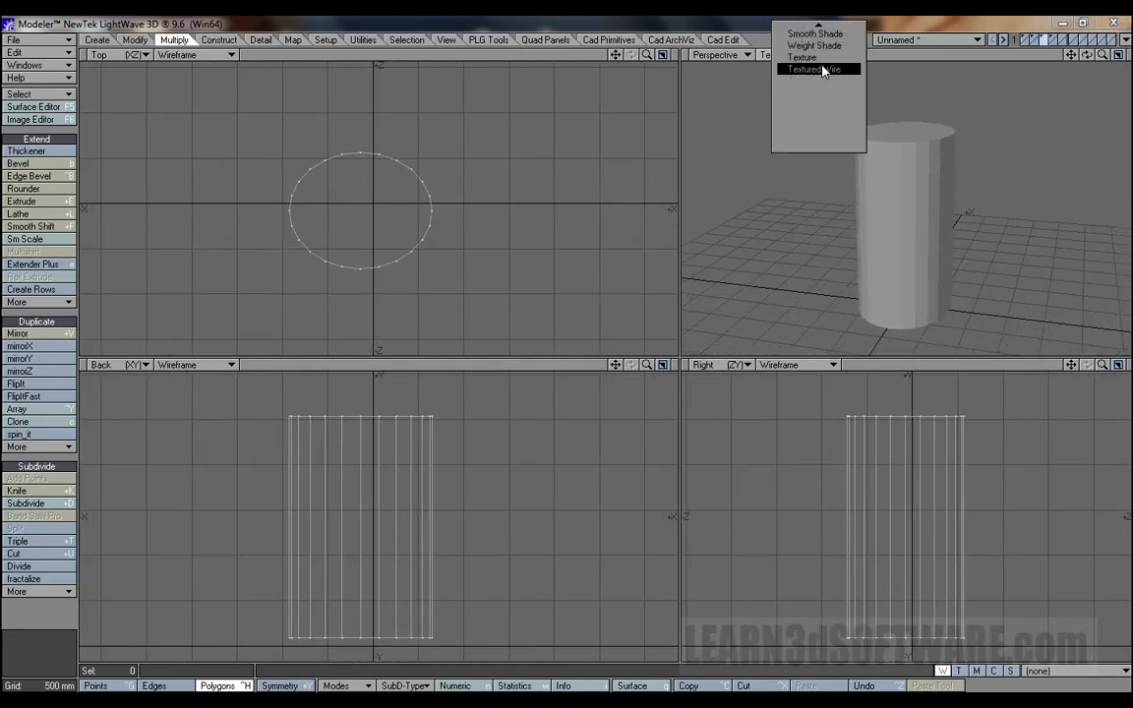
{"action": "left_click", "coordinate": [822, 68]}
{"action": "left_click_drag", "start_coordinate": [1088, 59], "coordinate": [1066, 98]}
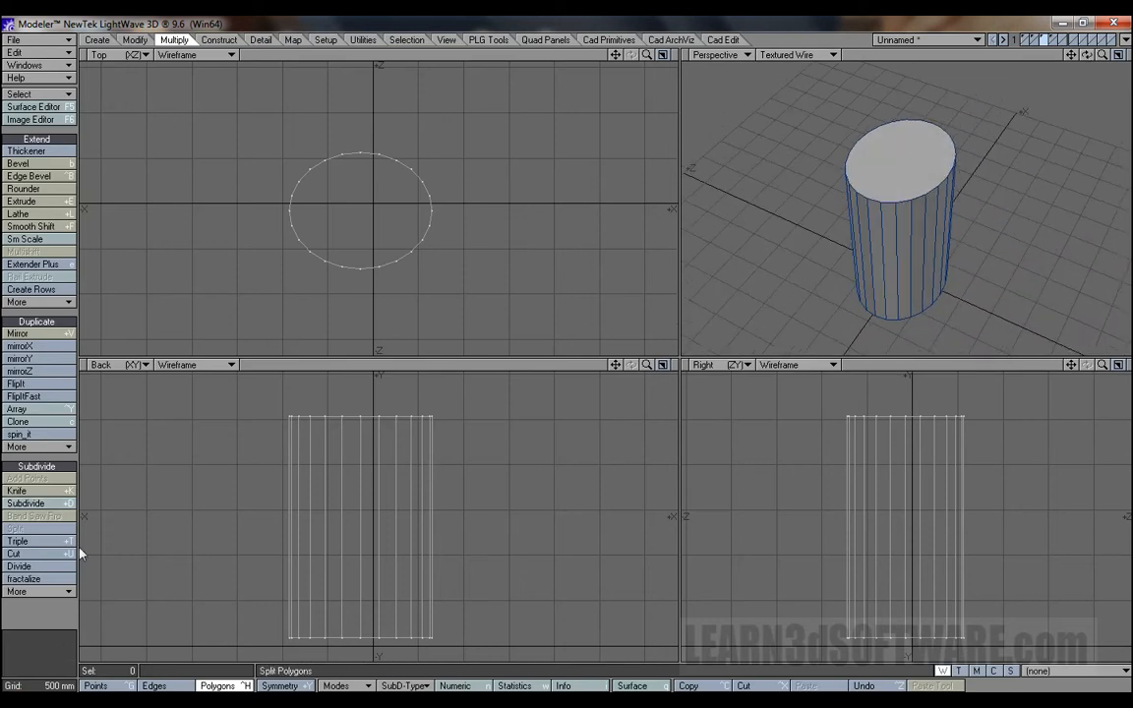
Fractalize the cylinder with 2 levels and 5% noise and inspect its distorted sides
{"action": "left_click", "coordinate": [29, 579]}
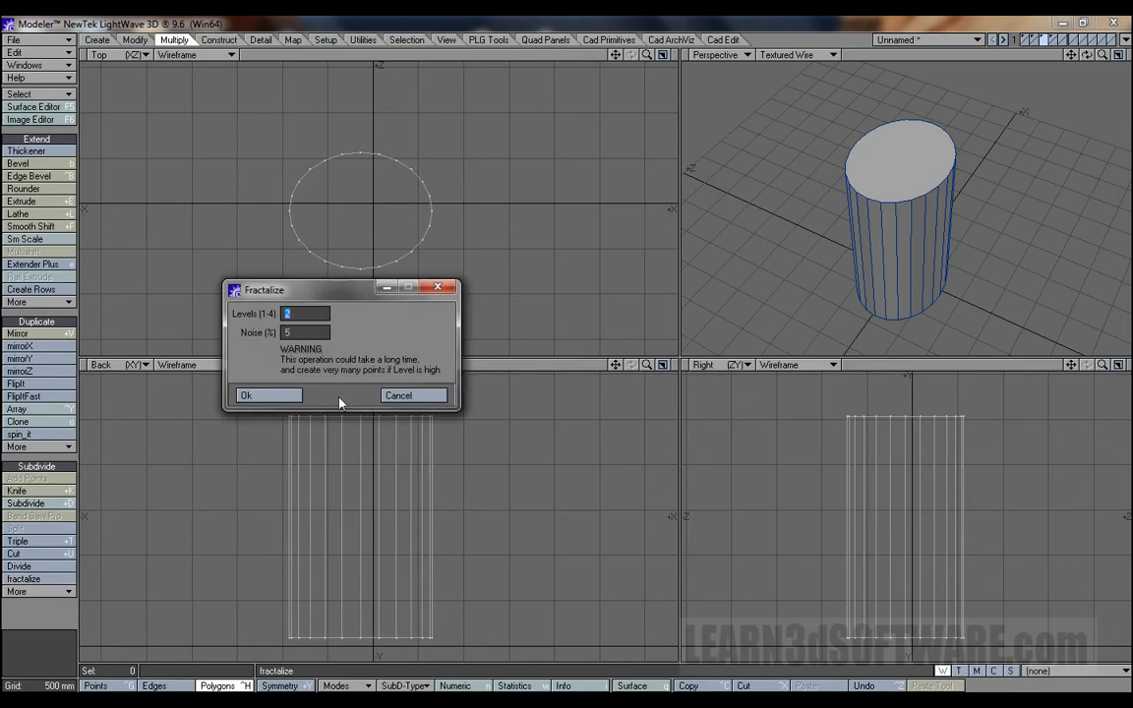
{"action": "left_click", "coordinate": [257, 396]}
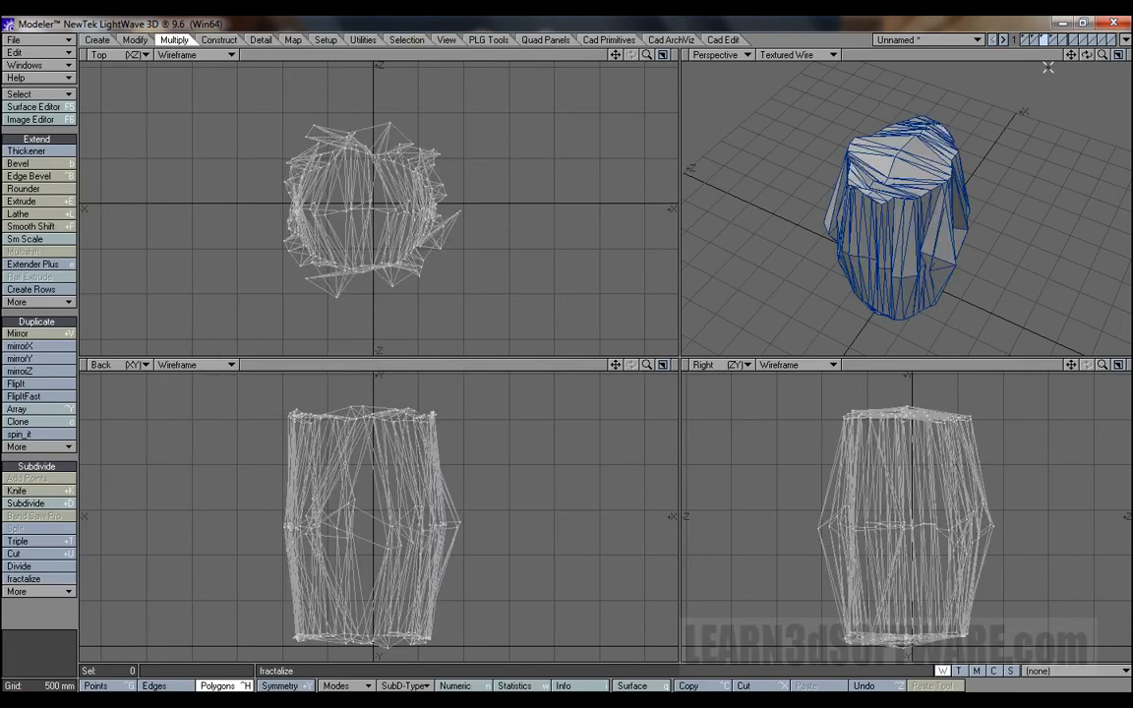
{"action": "left_click_drag", "start_coordinate": [1042, 77], "coordinate": [1043, 150], "text": "alt"}
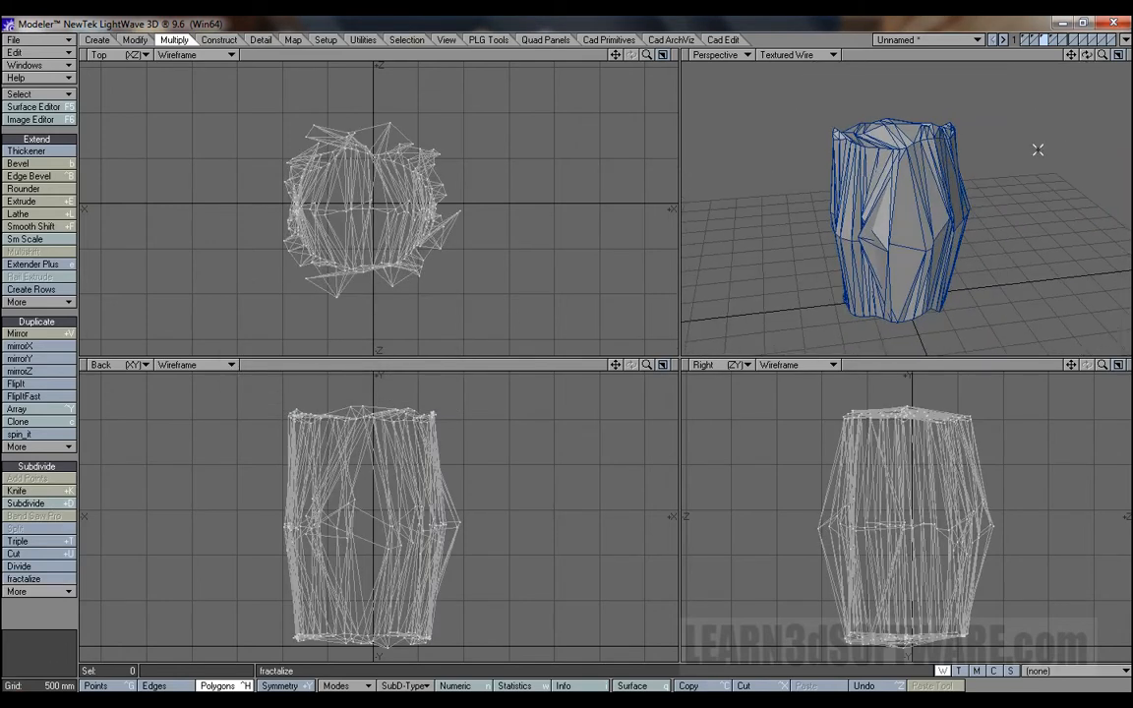
{"action": "key", "text": "u"}
Compare the fractalized cylinder in Texture and Textured Wire shading, and undo back to the plain cylinder
{"action": "left_click", "coordinate": [801, 56]}
{"action": "left_click", "coordinate": [801, 45]}
{"action": "mouse_move", "coordinate": [1087, 56]}
{"action": "left_mouse_down"}
{"action": "mouse_move", "coordinate": [1121, 59]}
{"action": "mouse_move", "coordinate": [1116, 74]}
{"action": "mouse_move", "coordinate": [1096, 67]}
{"action": "mouse_move", "coordinate": [1052, 106]}
{"action": "mouse_move", "coordinate": [1037, 81]}
{"action": "mouse_move", "coordinate": [1022, 89]}
{"action": "mouse_move", "coordinate": [1086, 69]}
{"action": "left_mouse_up"}
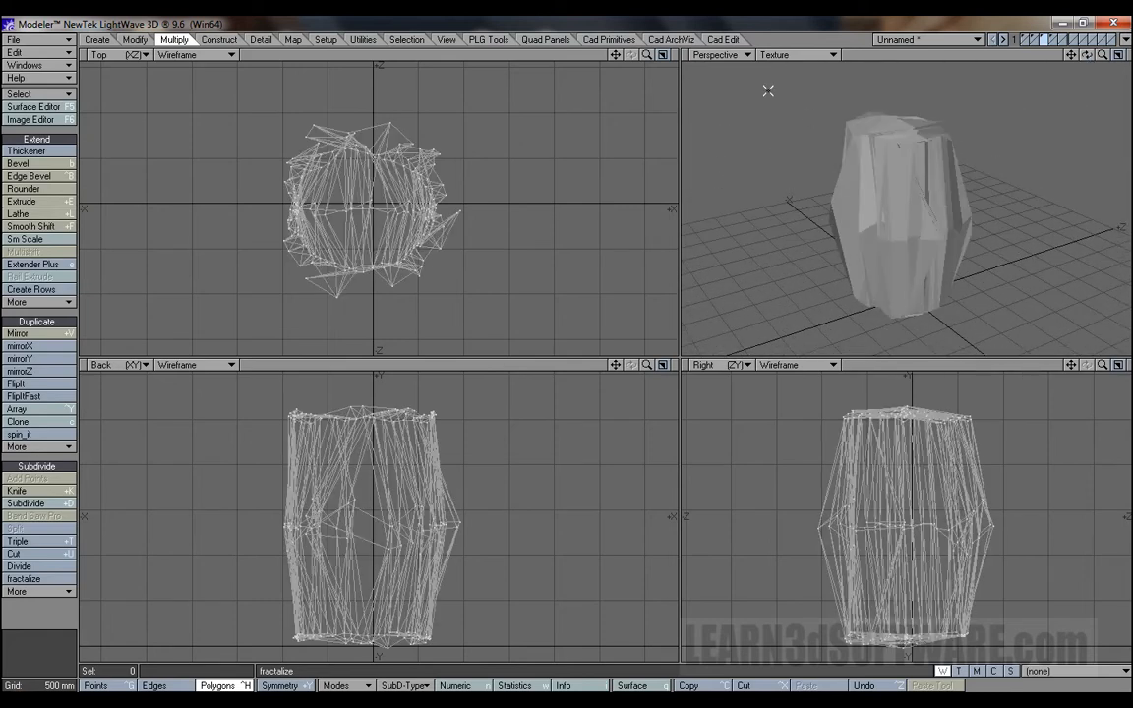
{"action": "left_click", "coordinate": [787, 54]}
{"action": "left_click", "coordinate": [782, 68]}
{"action": "left_click_drag", "start_coordinate": [1087, 54], "coordinate": [968, 227]}
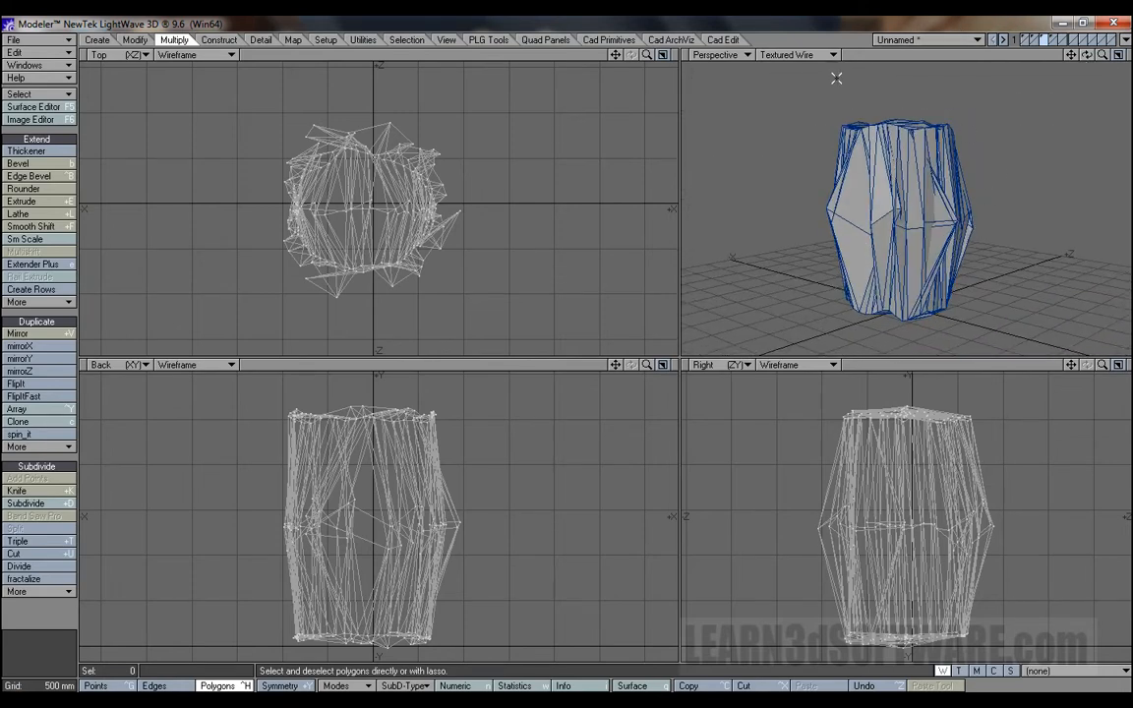
{"action": "key", "text": "ctrl+z"}
{"action": "key", "text": "ctrl+z"}
{"action": "key", "text": "ctrl+z"}
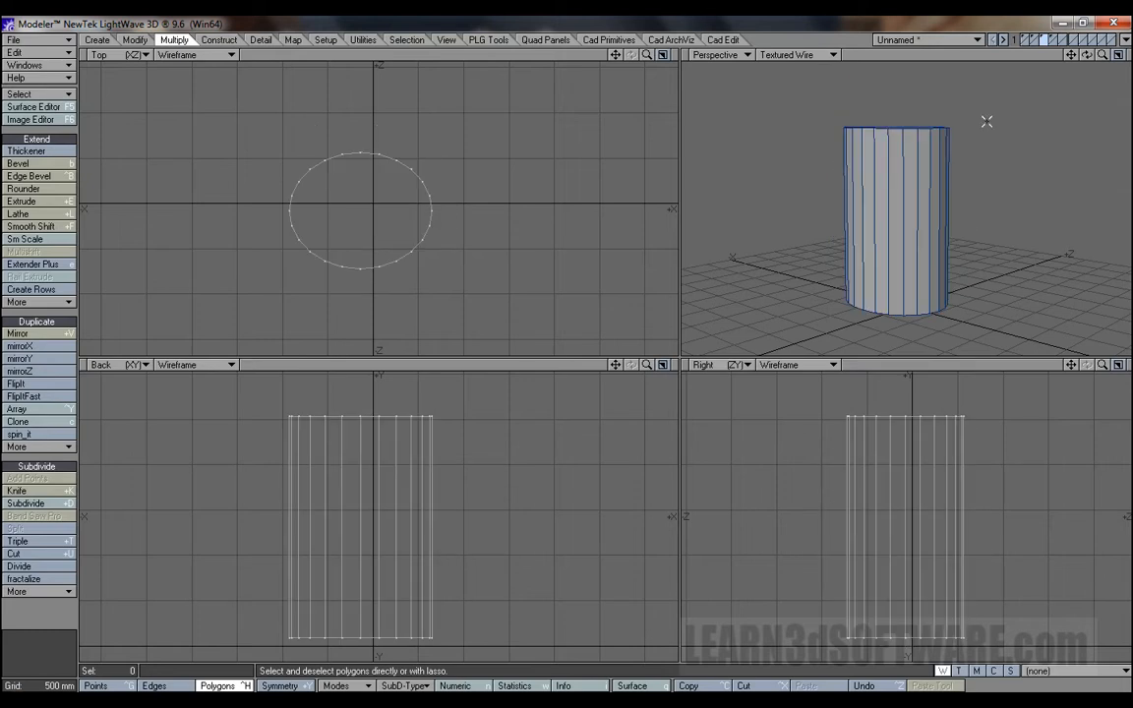
Fractalize the cone on the fourth layer with 2 levels and 5% noise and smooth it with subdivision patches
{"action": "left_click", "coordinate": [1053, 42]}
{"action": "left_click_drag", "start_coordinate": [1087, 56], "coordinate": [1050, 71]}
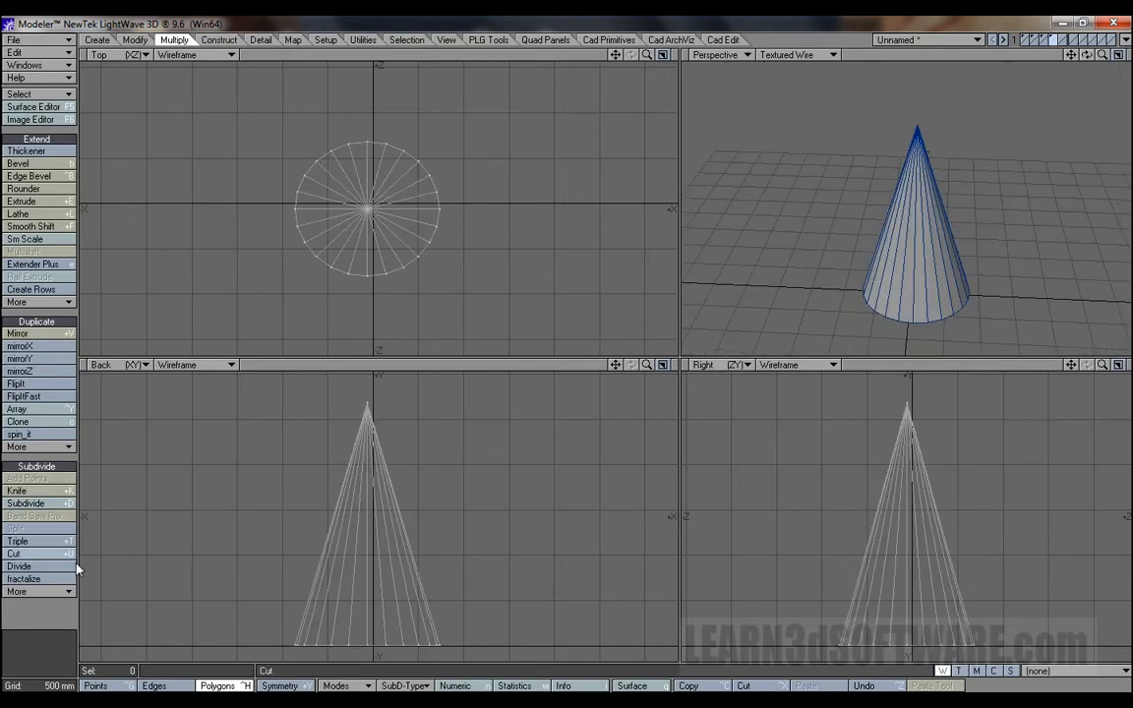
{"action": "left_click", "coordinate": [56, 583]}
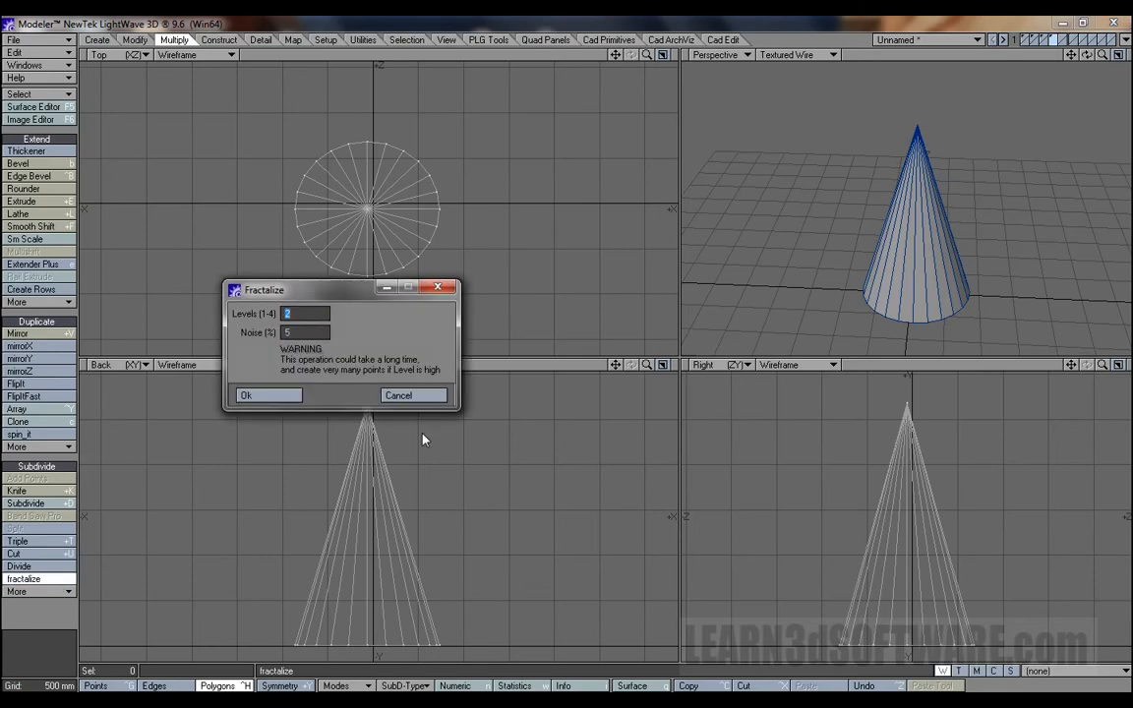
{"action": "left_click", "coordinate": [261, 397]}
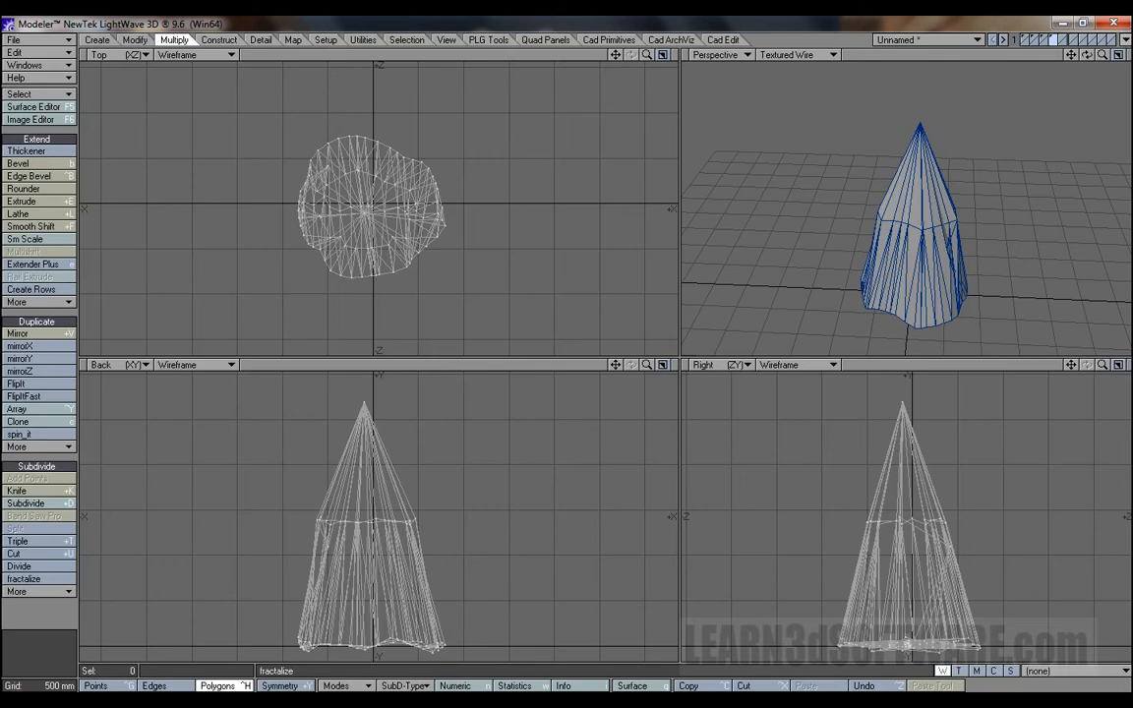
{"action": "left_click_drag", "start_coordinate": [1086, 56], "coordinate": [1009, 86]}
{"action": "key", "text": "Tab"}
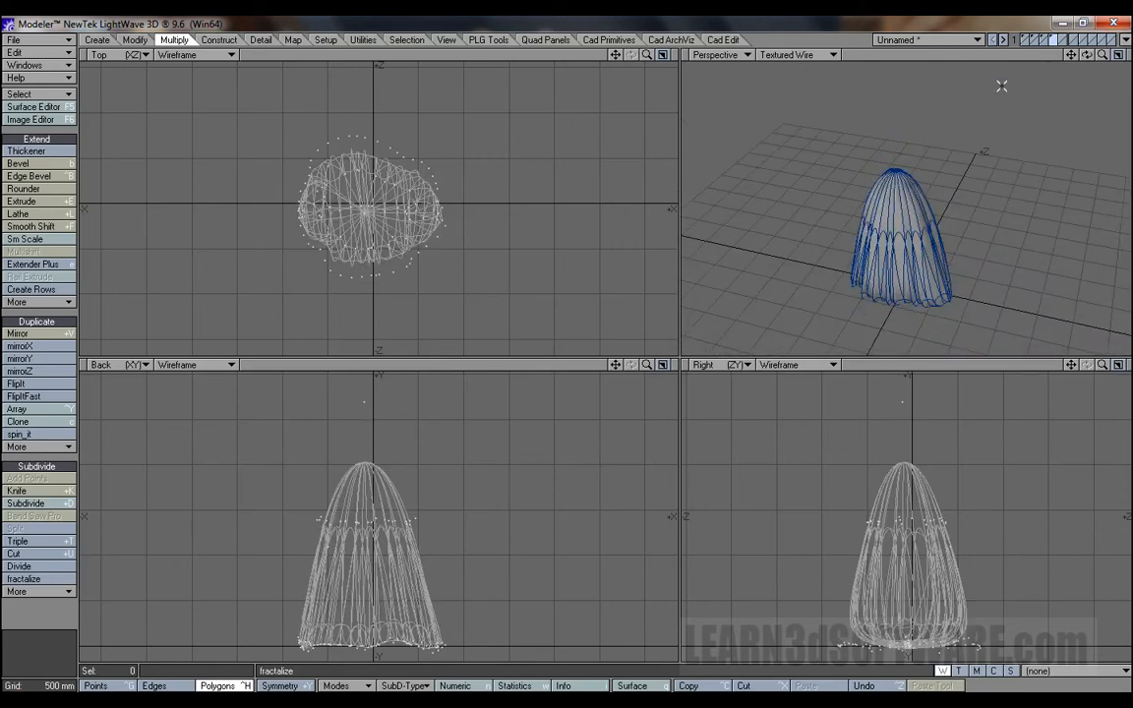
Inspect the smoothed cone from several angles in Texture shading and undo back to the plain cone
{"action": "left_click", "coordinate": [779, 57]}
{"action": "left_click", "coordinate": [786, 57]}
{"action": "mouse_move", "coordinate": [1087, 55]}
{"action": "left_mouse_down"}
{"action": "mouse_move", "coordinate": [1101, 57]}
{"action": "mouse_move", "coordinate": [1093, 71]}
{"action": "mouse_move", "coordinate": [1092, 61]}
{"action": "mouse_move", "coordinate": [1111, 59]}
{"action": "mouse_move", "coordinate": [1093, 59]}
{"action": "left_mouse_up"}
{"action": "left_click_drag", "start_coordinate": [1103, 55], "coordinate": [1050, 55]}
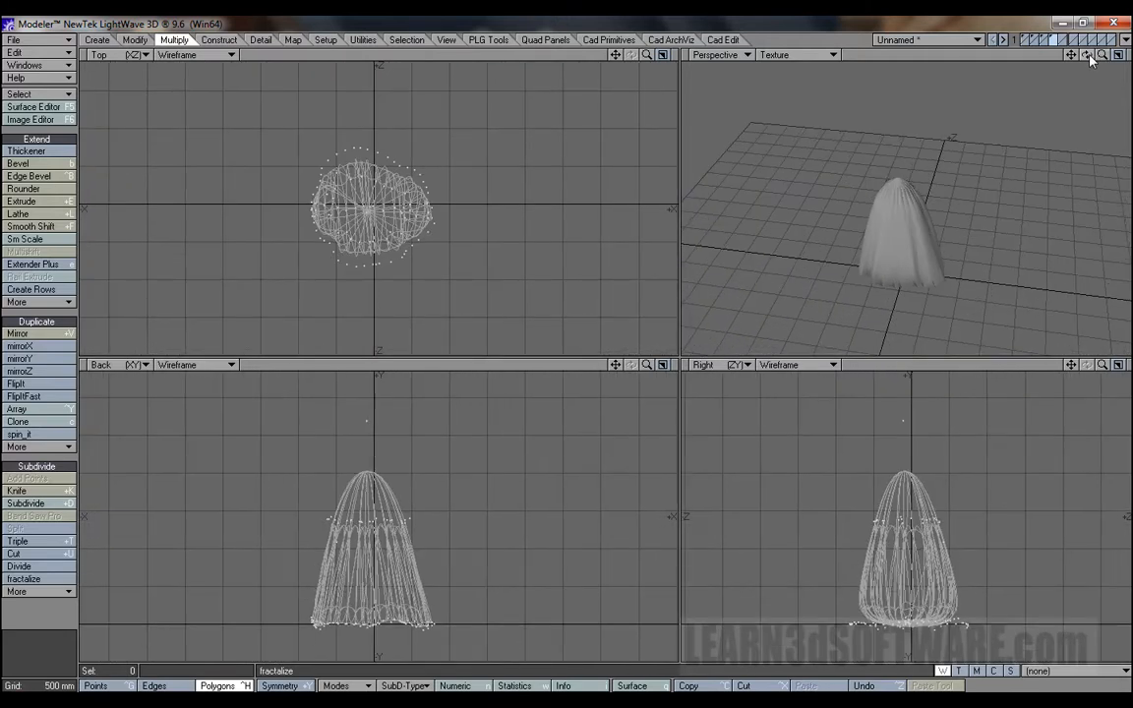
{"action": "mouse_move", "coordinate": [1088, 56]}
{"action": "left_mouse_down"}
{"action": "mouse_move", "coordinate": [1054, 59]}
{"action": "mouse_move", "coordinate": [1092, 64]}
{"action": "left_mouse_up"}
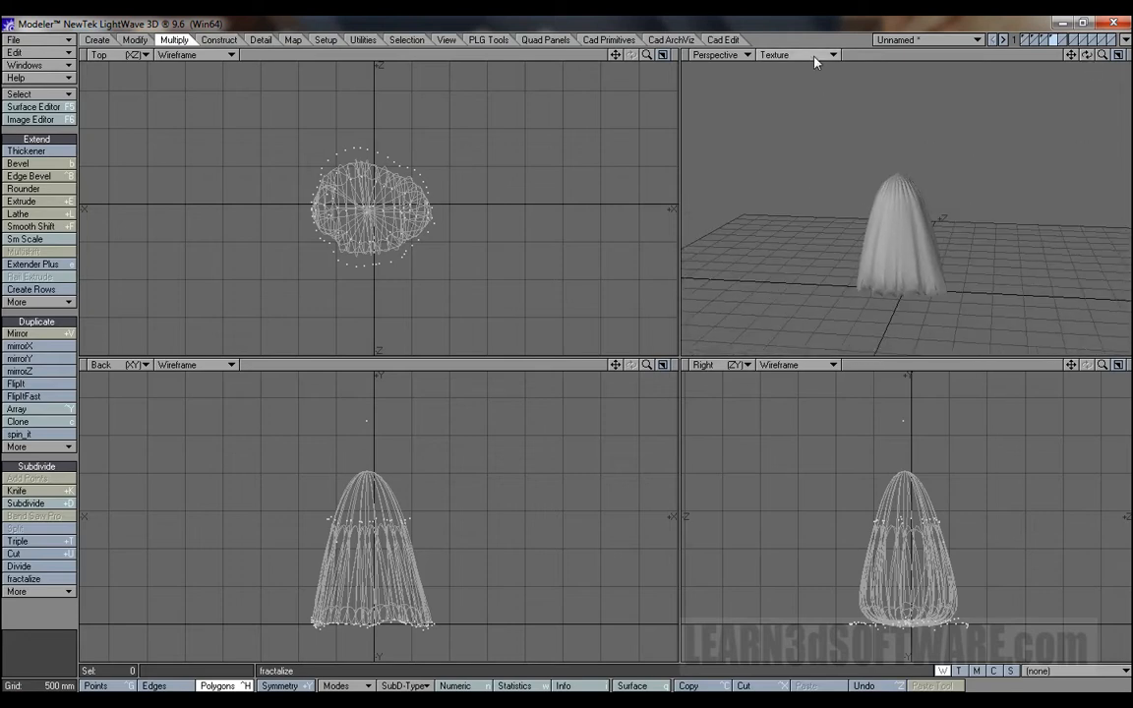
{"action": "left_click_drag", "start_coordinate": [1087, 56], "coordinate": [1066, 59]}
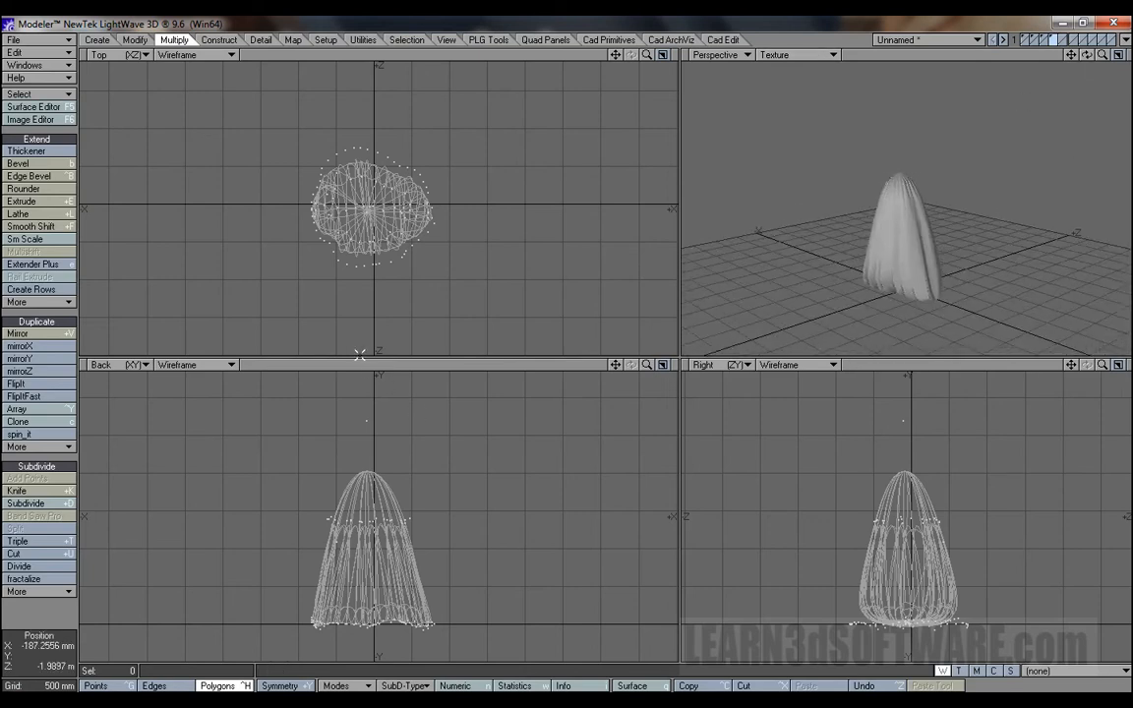
{"action": "key", "text": "u"}
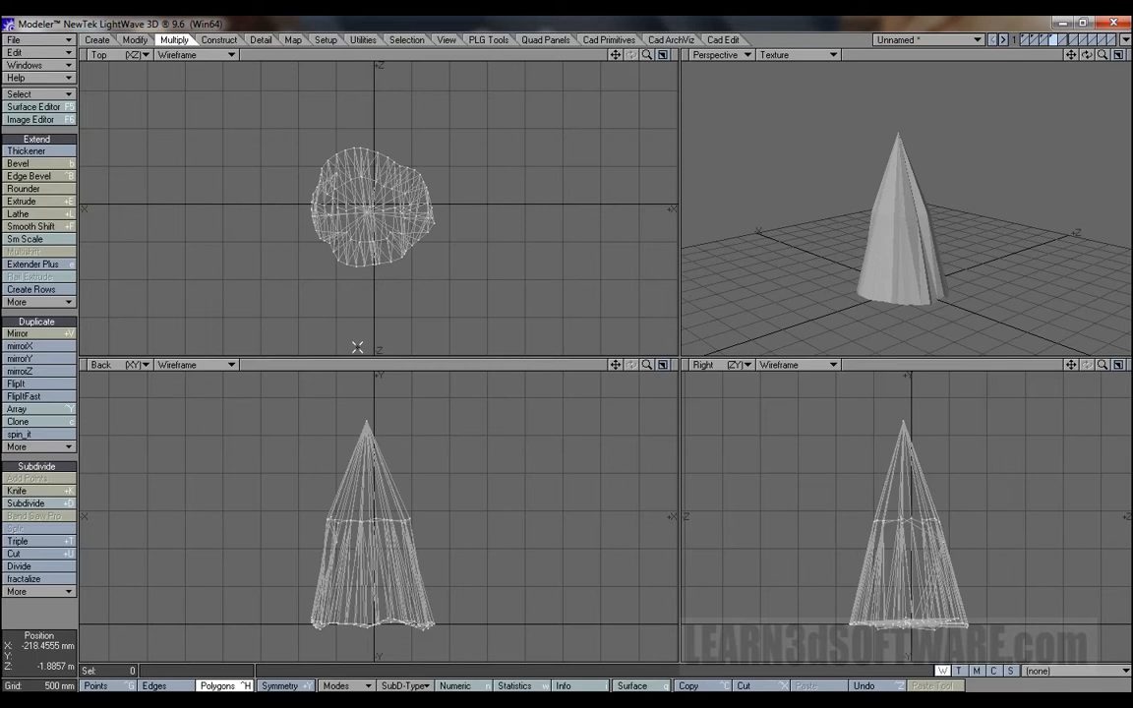
{"action": "key", "text": "u"}
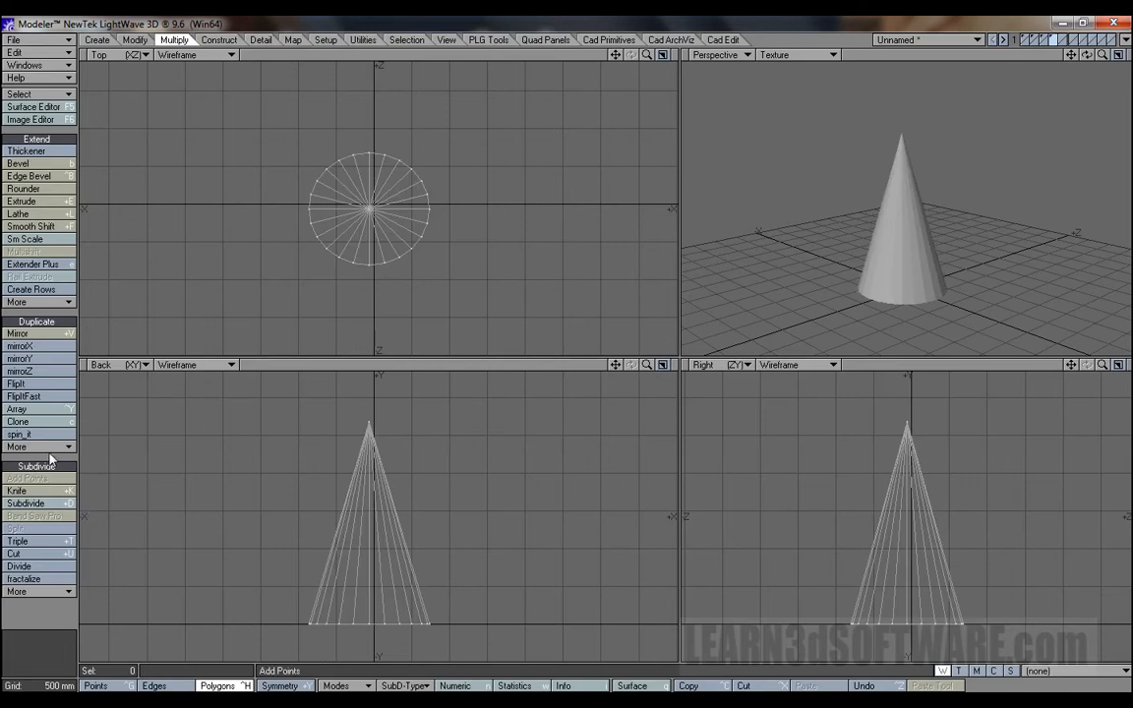
Try Fractalize on the cone with 2 levels and a higher noise value, smoothed with subdivision patches, and undo it
{"action": "left_click", "coordinate": [47, 580]}
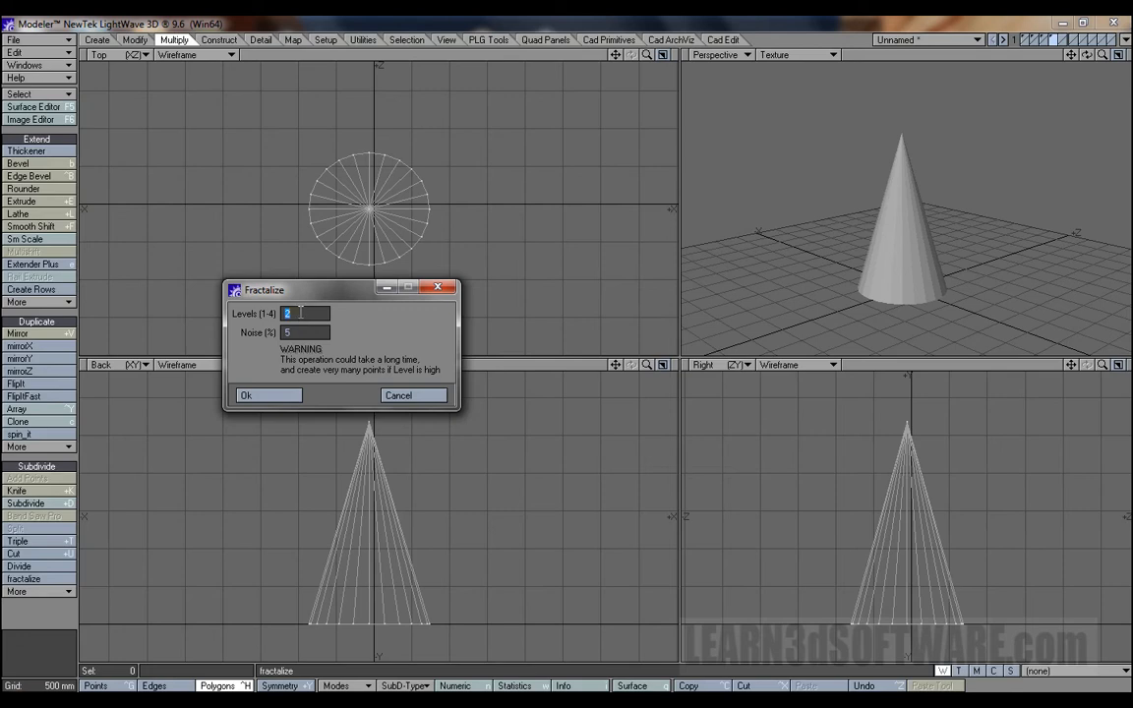
{"action": "left_click", "coordinate": [299, 331]}
{"action": "left_click", "coordinate": [300, 332]}
{"action": "left_click", "coordinate": [260, 395]}
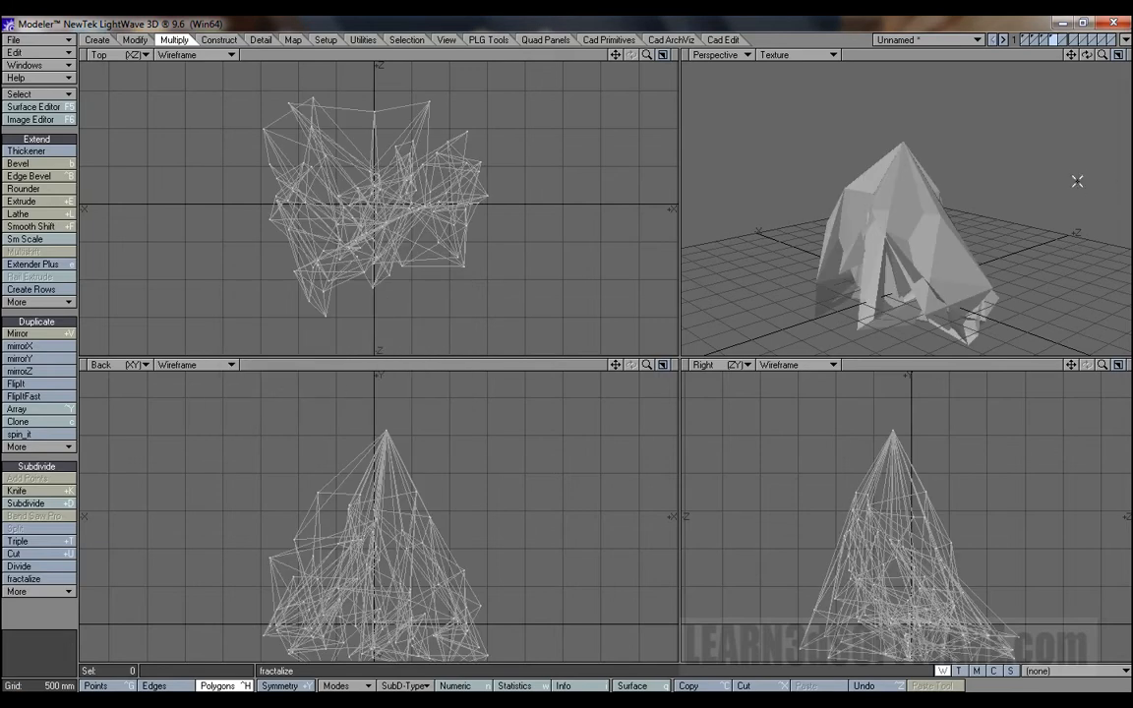
{"action": "key", "text": "Tab"}
{"action": "left_click_drag", "start_coordinate": [1087, 56], "coordinate": [977, 49]}
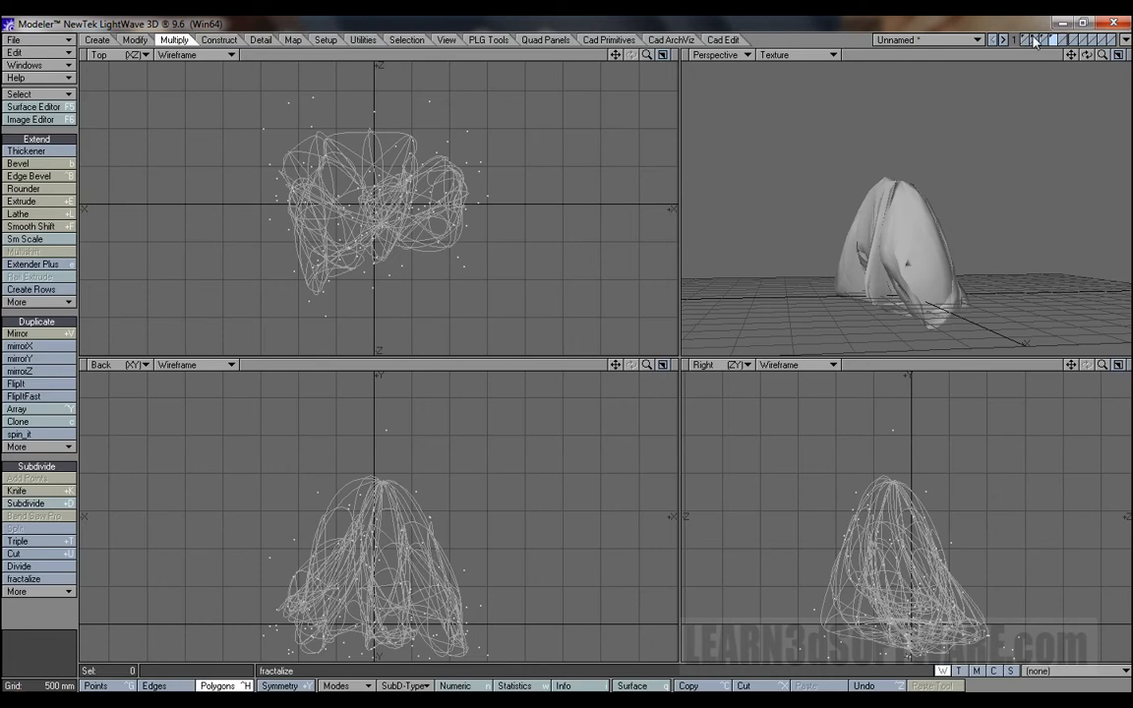
{"action": "left_click_drag", "start_coordinate": [1087, 55], "coordinate": [1093, 59]}
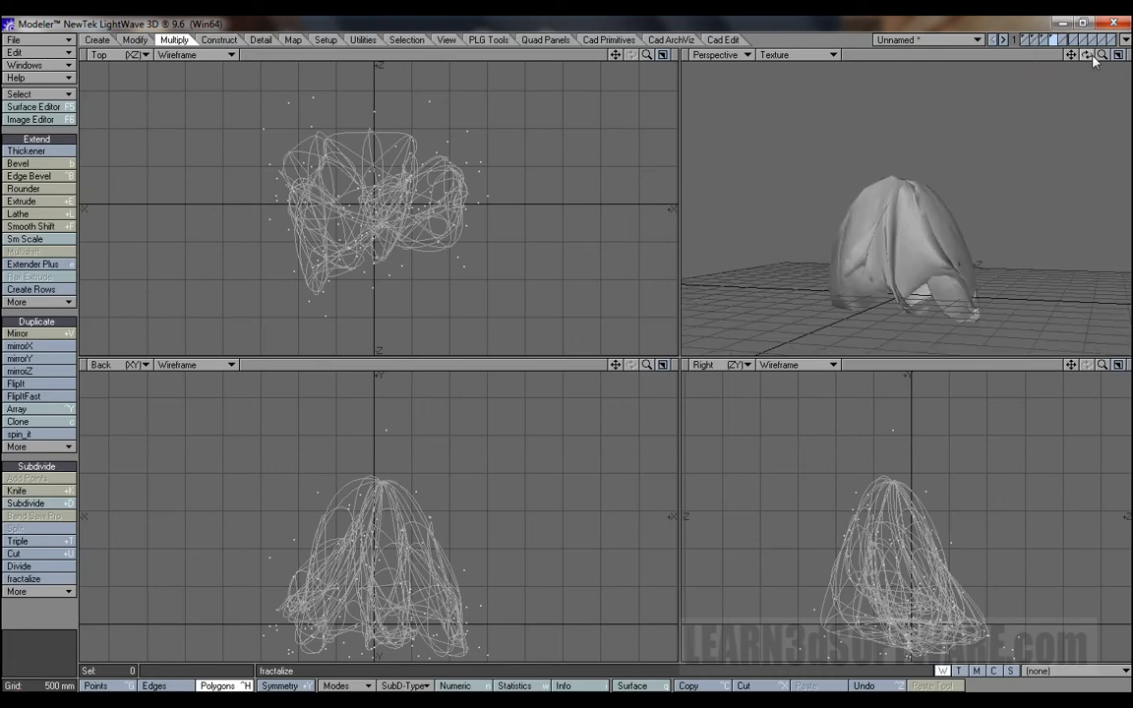
{"action": "key", "text": "u"}
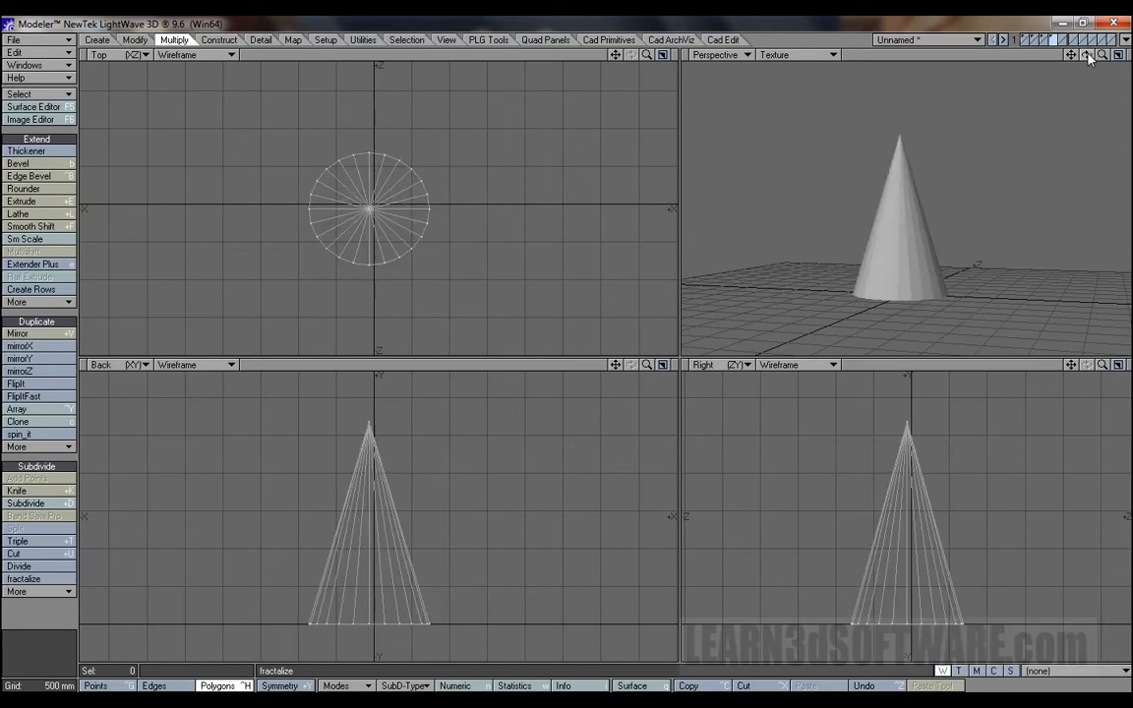
On the first layer, fractalize the cube with only one side polygon selected, and clear the selection
{"action": "left_click", "coordinate": [1024, 38]}
{"action": "mouse_move", "coordinate": [1086, 55]}
{"action": "left_mouse_down"}
{"action": "mouse_move", "coordinate": [1059, 52]}
{"action": "mouse_move", "coordinate": [1094, 33]}
{"action": "left_mouse_up"}
{"action": "left_click", "coordinate": [889, 198]}
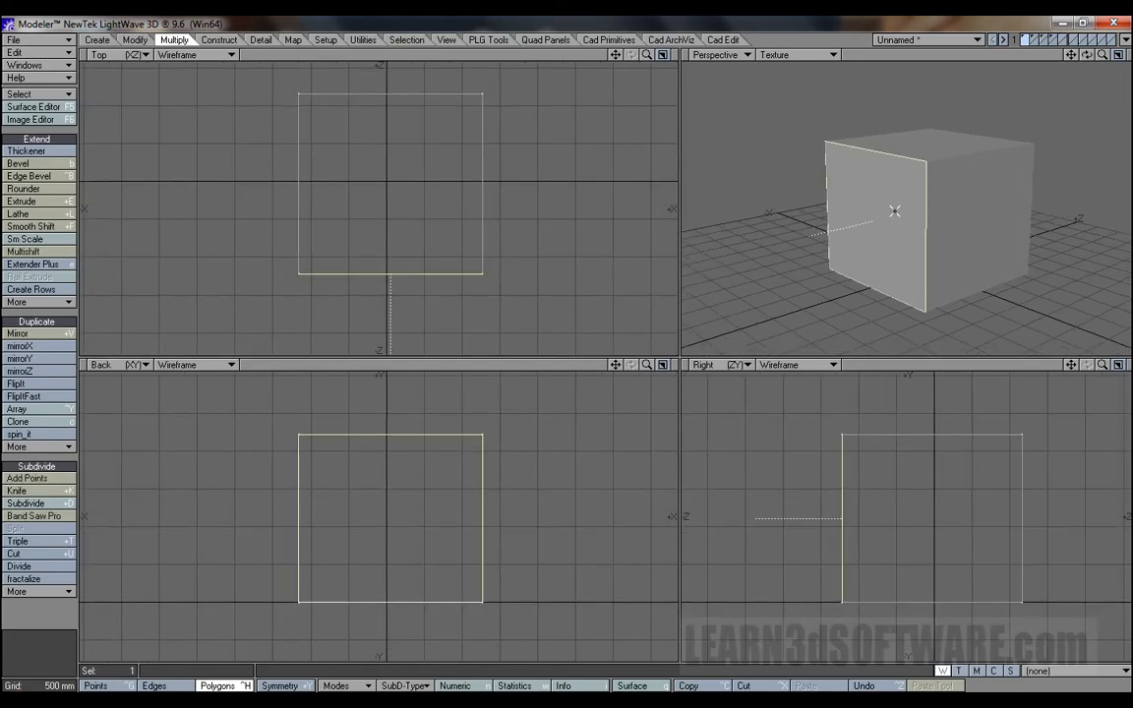
{"action": "left_click", "coordinate": [45, 580]}
{"action": "left_click", "coordinate": [254, 395]}
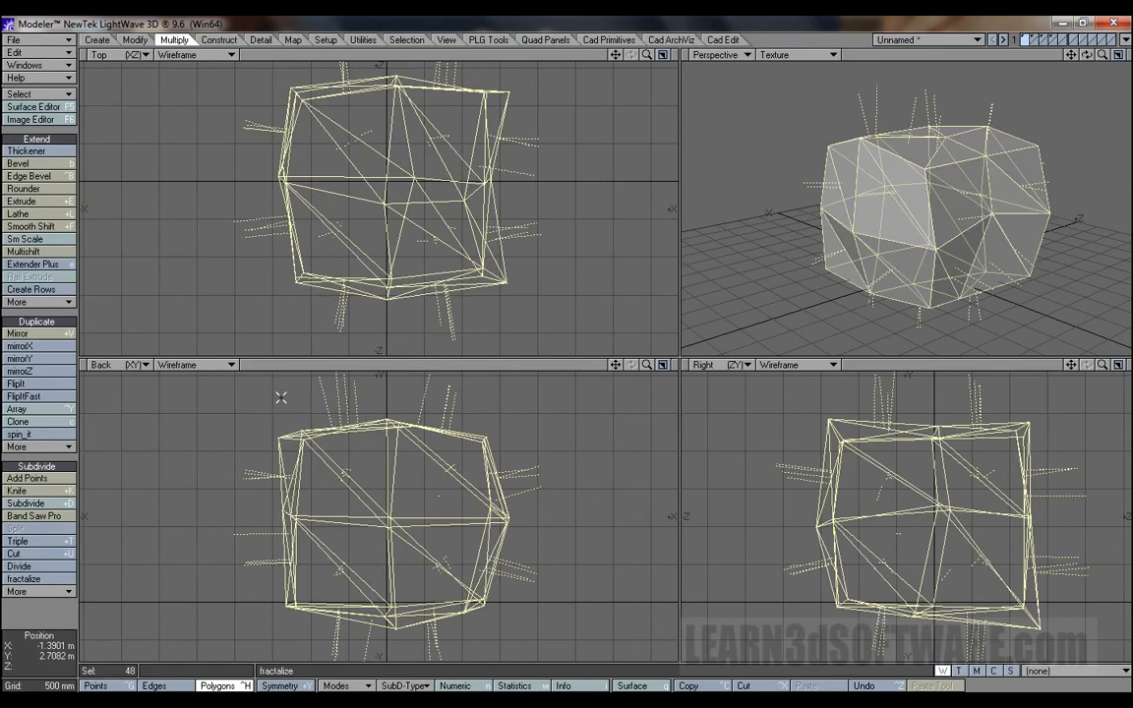
{"action": "mouse_move", "coordinate": [1086, 55]}
{"action": "left_mouse_down"}
{"action": "mouse_move", "coordinate": [1013, 73]}
{"action": "mouse_move", "coordinate": [1085, 61]}
{"action": "left_mouse_up"}
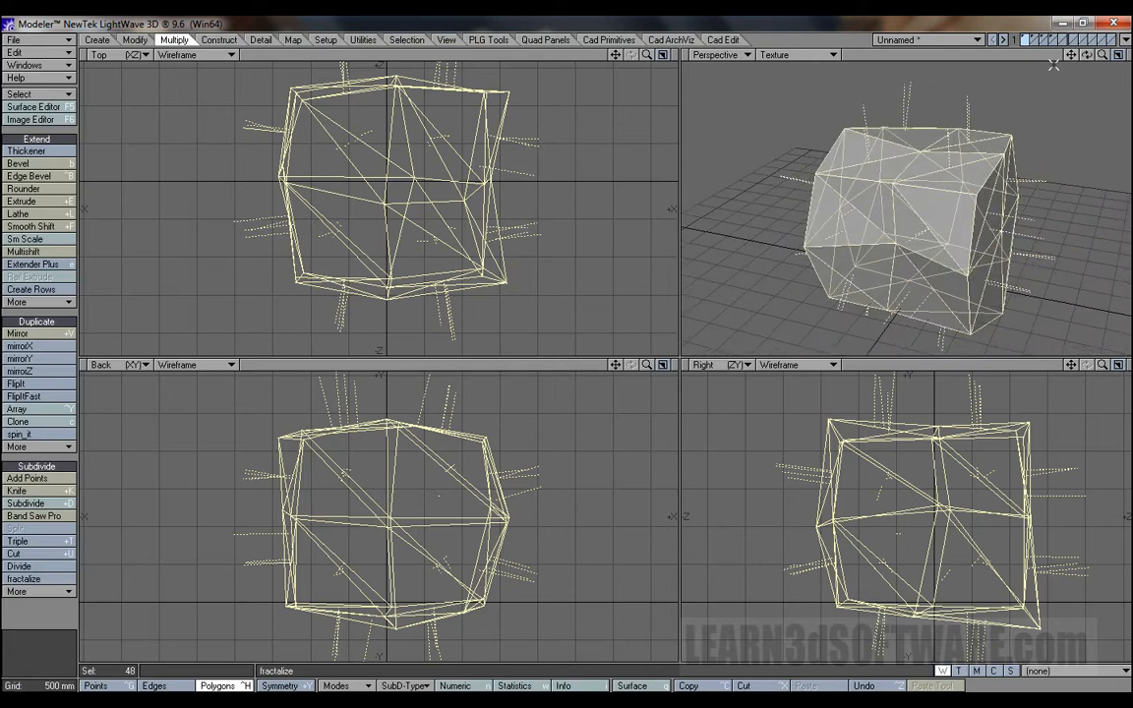
{"action": "left_click", "coordinate": [984, 55]}
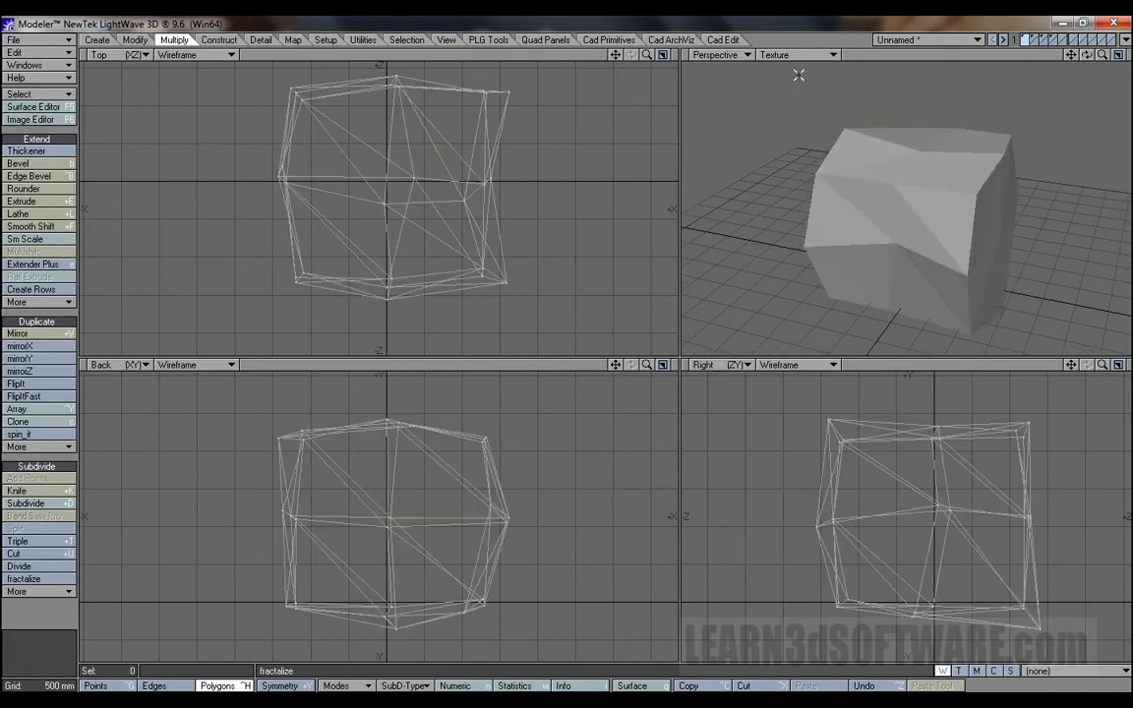
Set the perspective view's shading to Textured Wire and undo the cube's fractalization
{"action": "left_click", "coordinate": [833, 54]}
{"action": "left_click", "coordinate": [855, 71]}
{"action": "mouse_move", "coordinate": [1085, 55]}
{"action": "left_mouse_down"}
{"action": "mouse_move", "coordinate": [1073, 83]}
{"action": "mouse_move", "coordinate": [1093, 47]}
{"action": "mouse_move", "coordinate": [1086, 55]}
{"action": "left_mouse_up"}
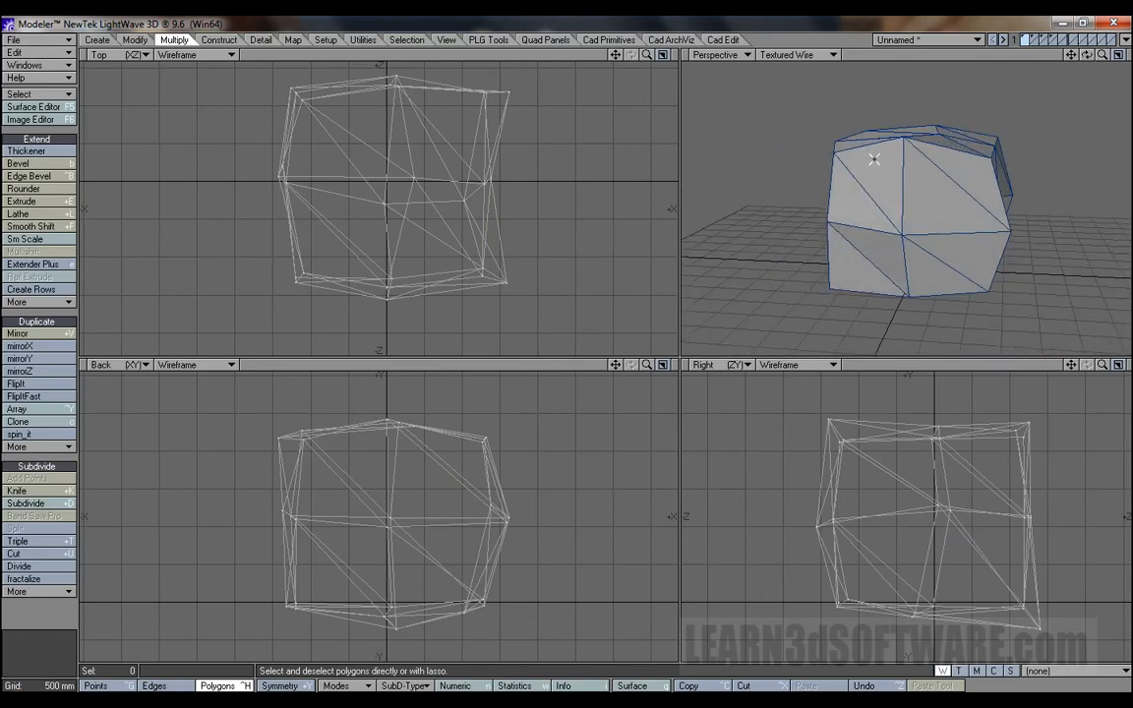
{"action": "key", "text": "ctrl+z"}
{"action": "left_click", "coordinate": [978, 162]}
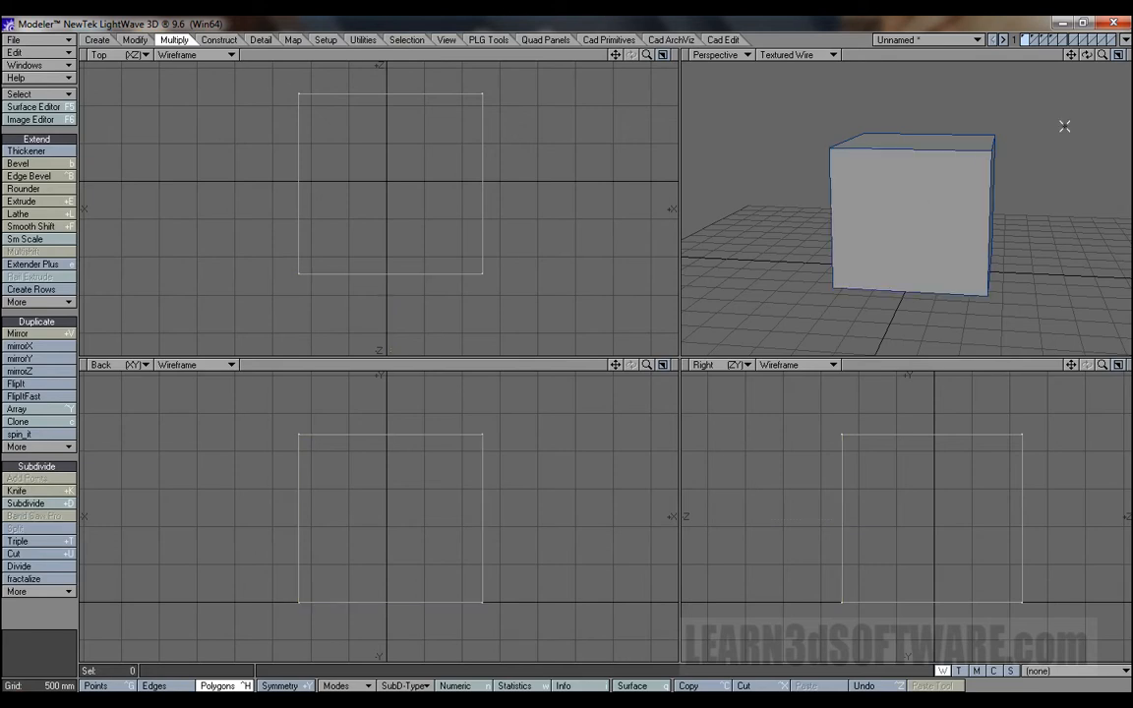
Try Fractalize again with a different side of the cube selected, inspect the distorted faces, and undo it
{"action": "left_click_drag", "start_coordinate": [1087, 56], "coordinate": [1088, 79]}
{"action": "left_click", "coordinate": [868, 216]}
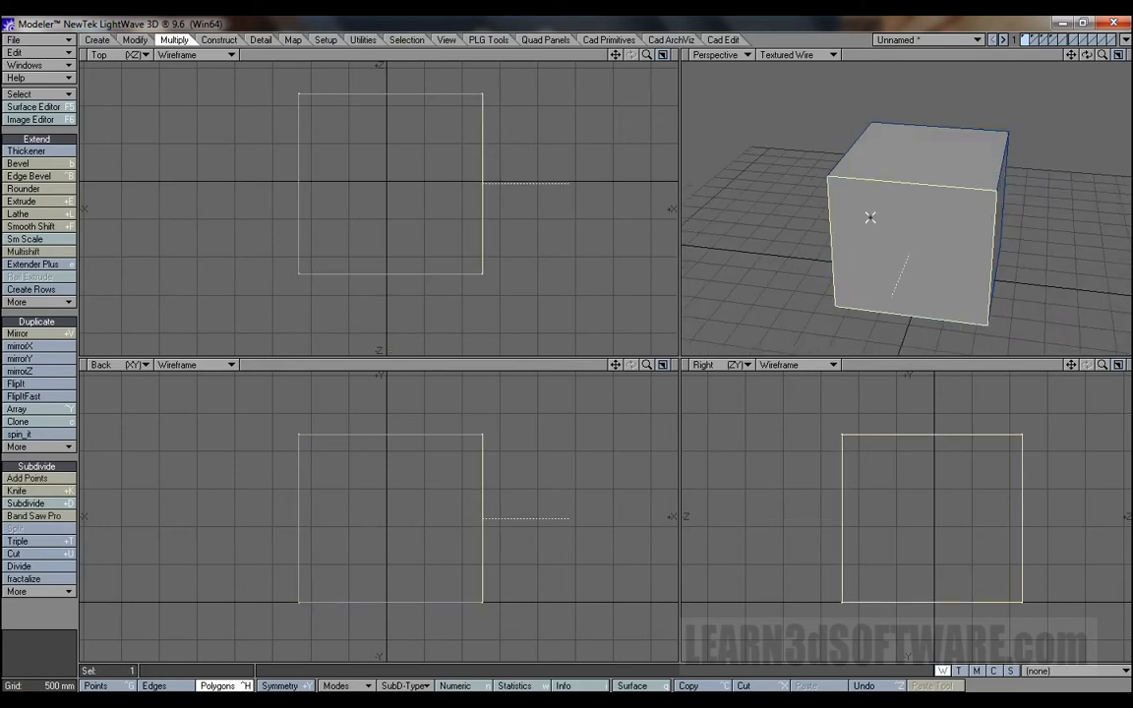
{"action": "left_click", "coordinate": [54, 579]}
{"action": "left_click", "coordinate": [268, 396]}
{"action": "left_click_drag", "start_coordinate": [1087, 56], "coordinate": [1082, 61]}
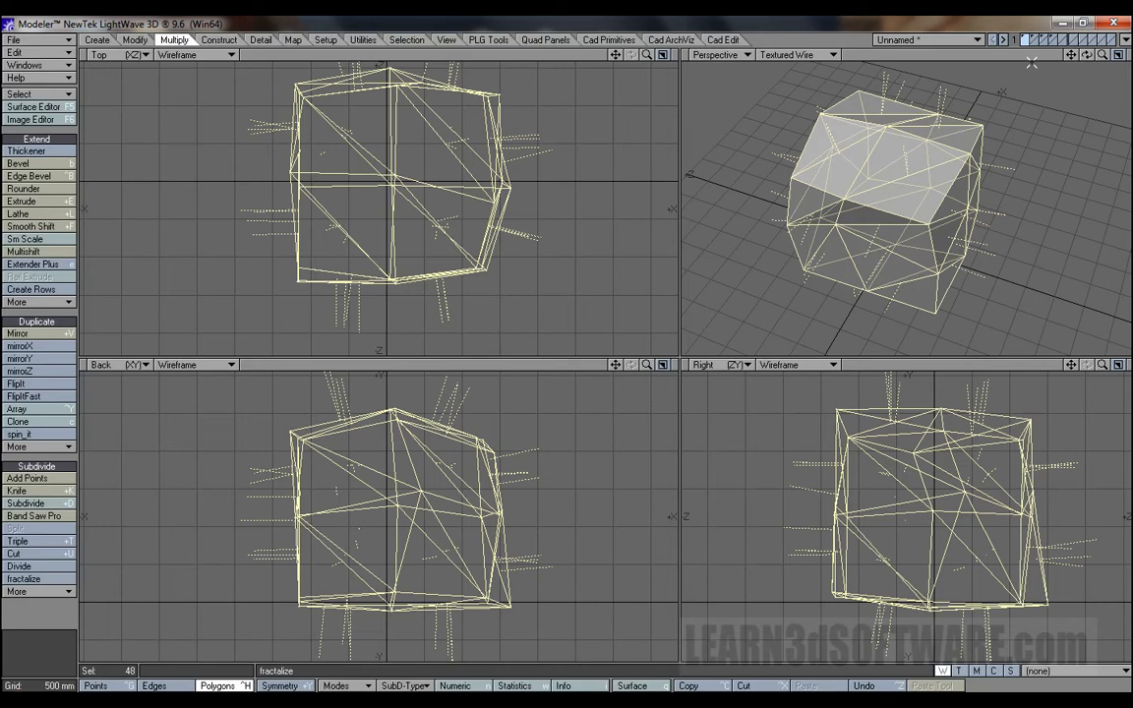
{"action": "left_click", "coordinate": [1031, 63]}
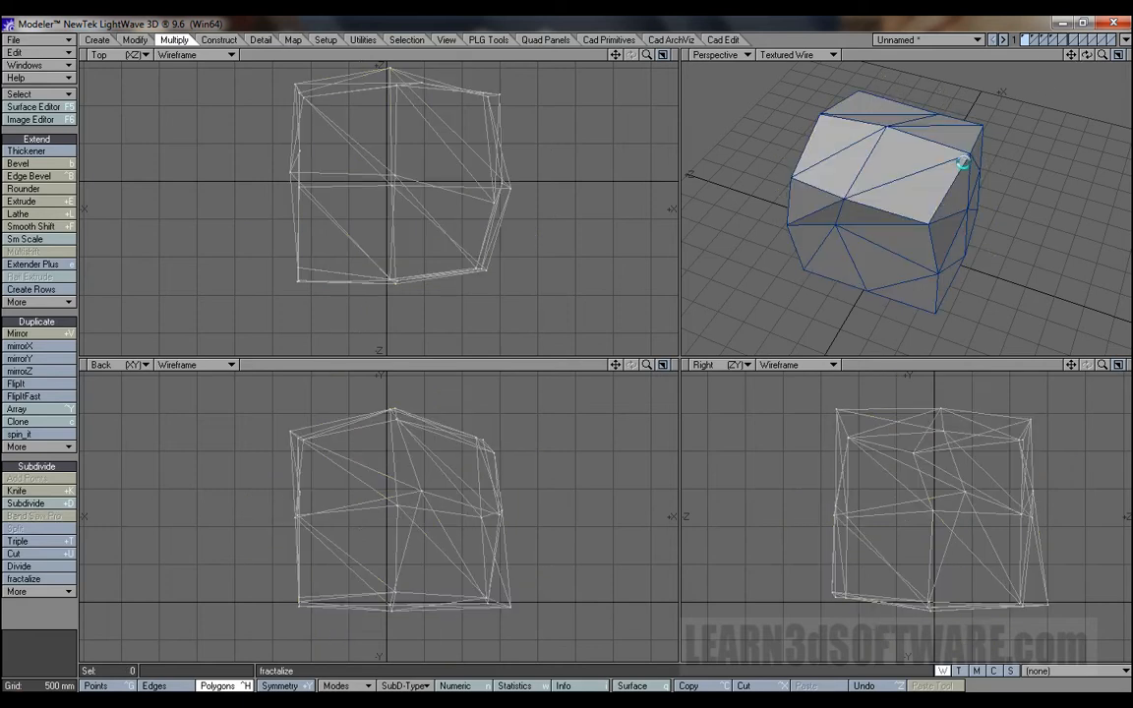
{"action": "key", "text": "u"}
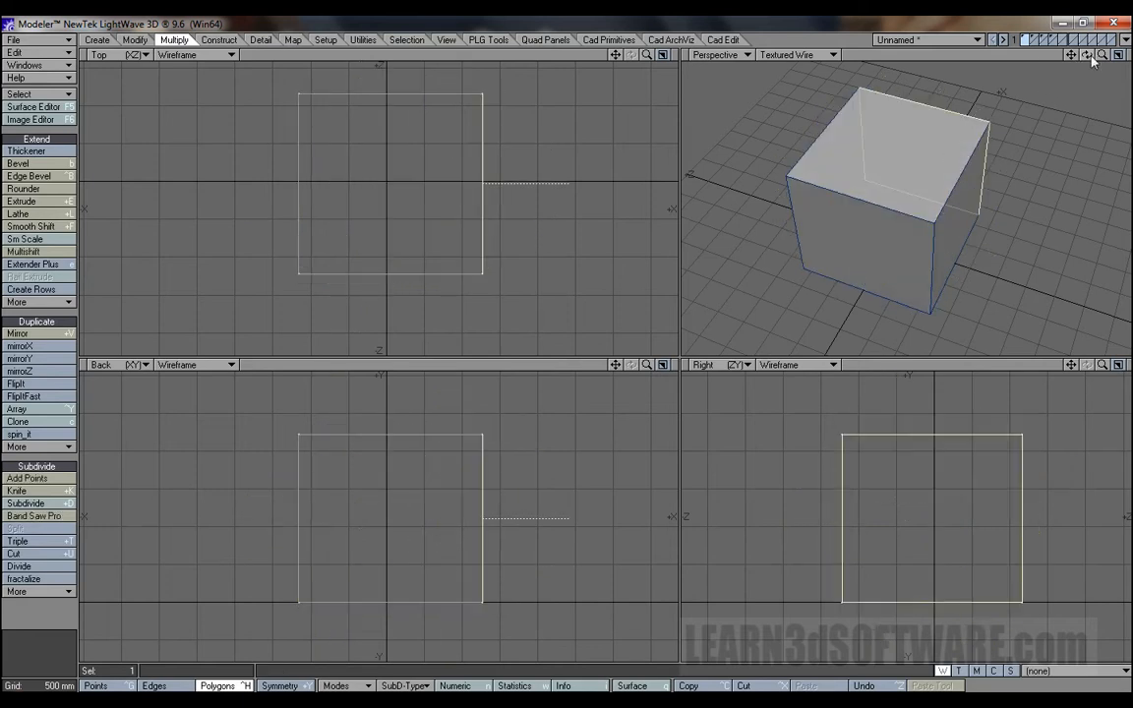
On the second layer, fractalize the sphere with 2 levels and 5% noise while only a small patch of polygons is selected
{"action": "left_click", "coordinate": [1034, 42]}
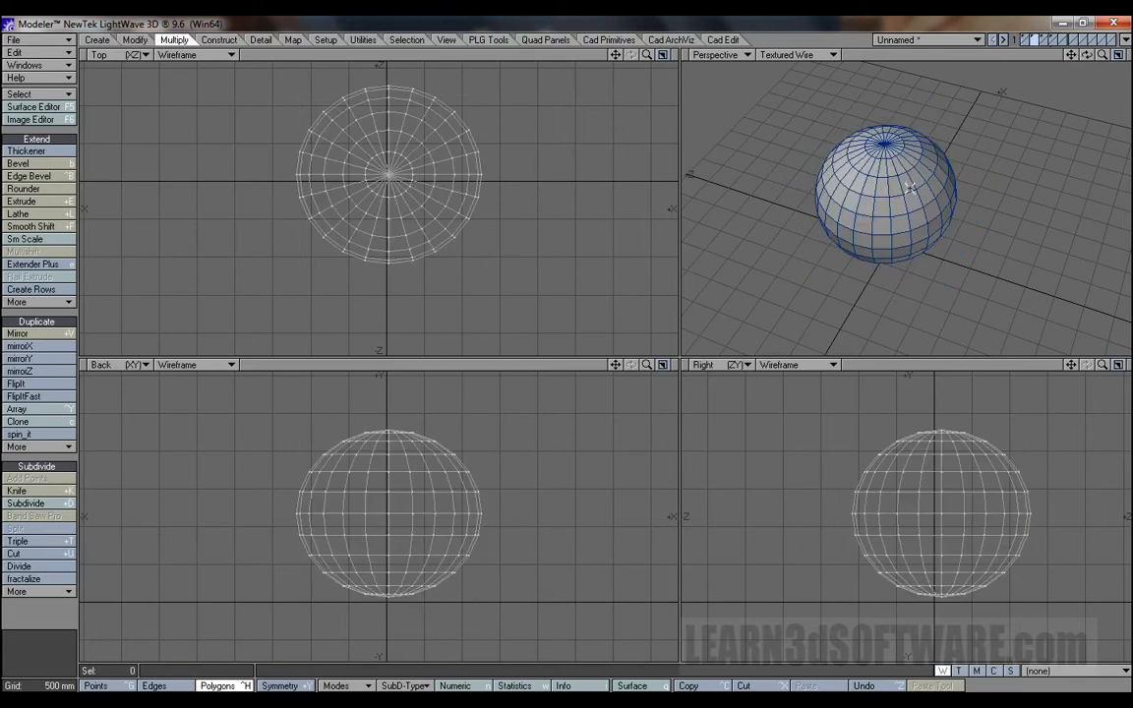
{"action": "mouse_move", "coordinate": [915, 182]}
{"action": "left_mouse_down"}
{"action": "mouse_move", "coordinate": [798, 182]}
{"action": "mouse_move", "coordinate": [830, 177]}
{"action": "left_mouse_up"}
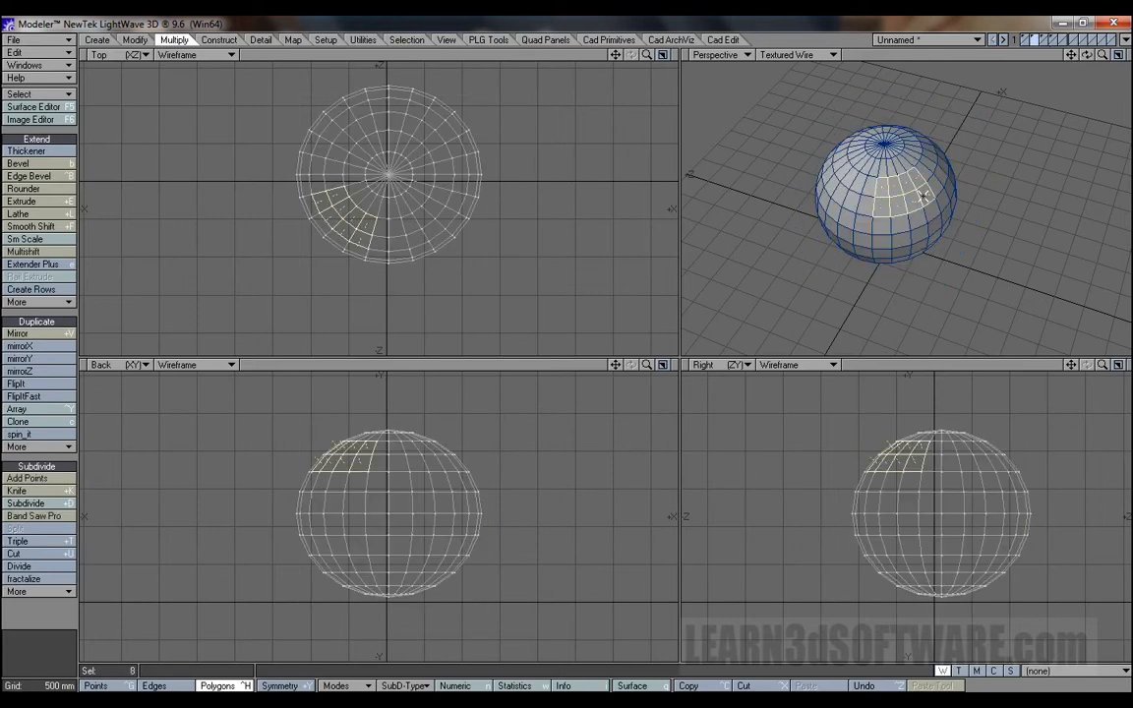
{"action": "left_click", "coordinate": [68, 580]}
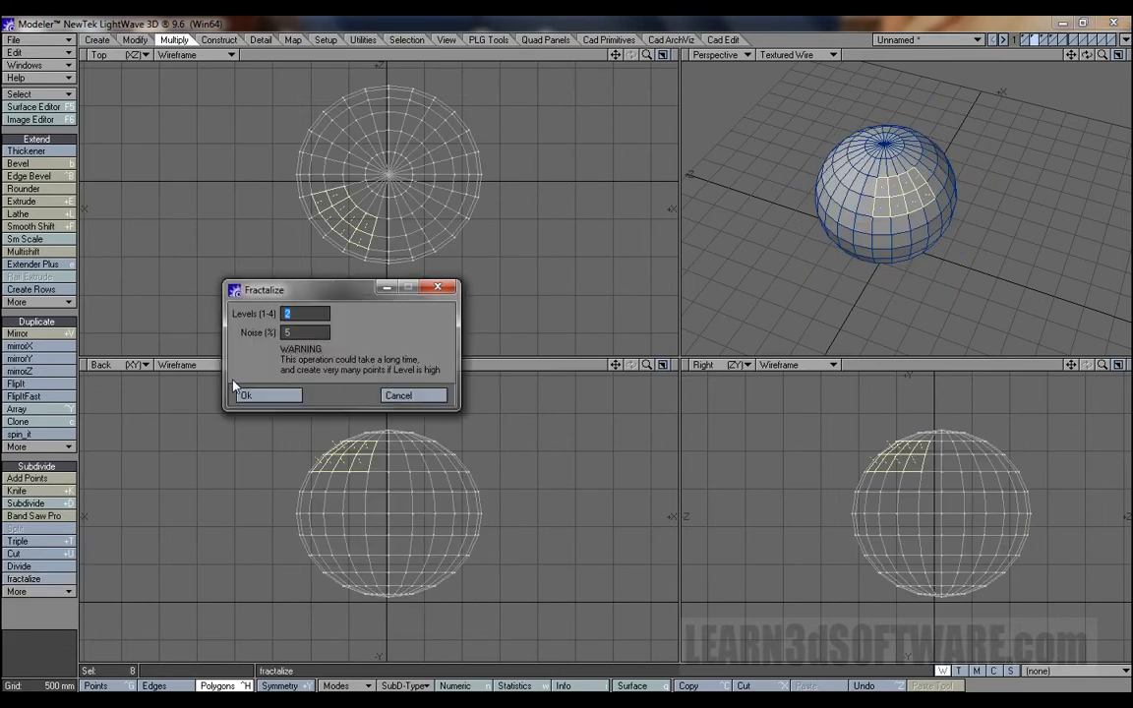
{"action": "left_click", "coordinate": [263, 397]}
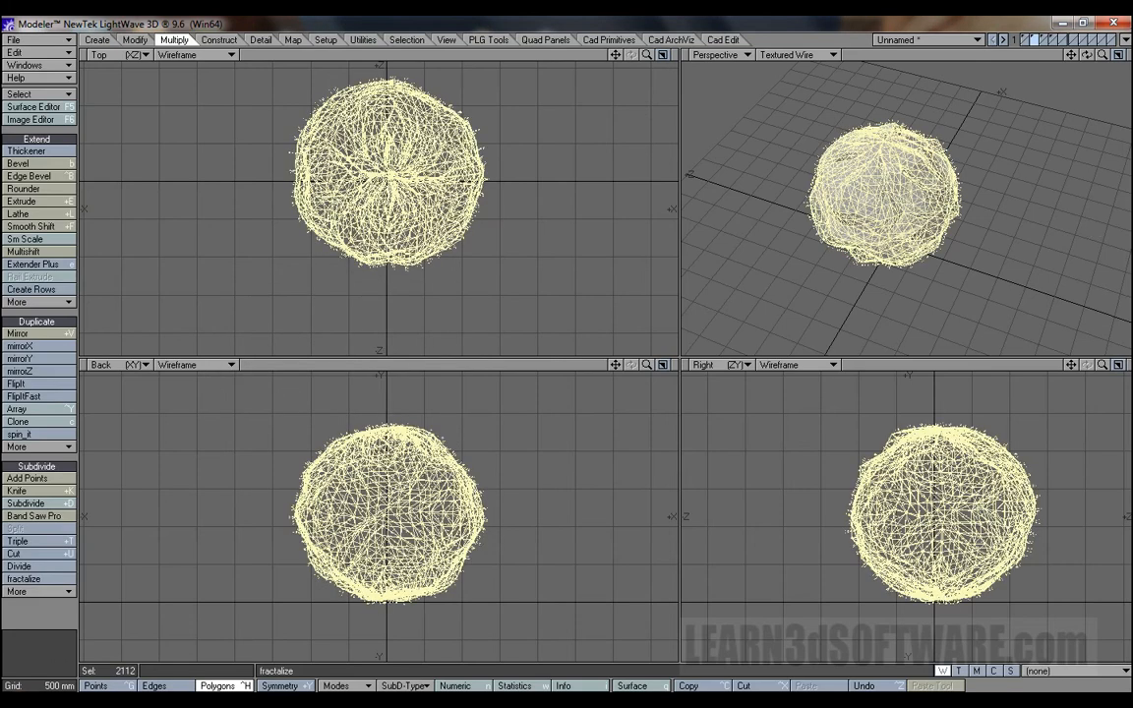
{"action": "left_click_drag", "start_coordinate": [1088, 56], "coordinate": [849, 45]}
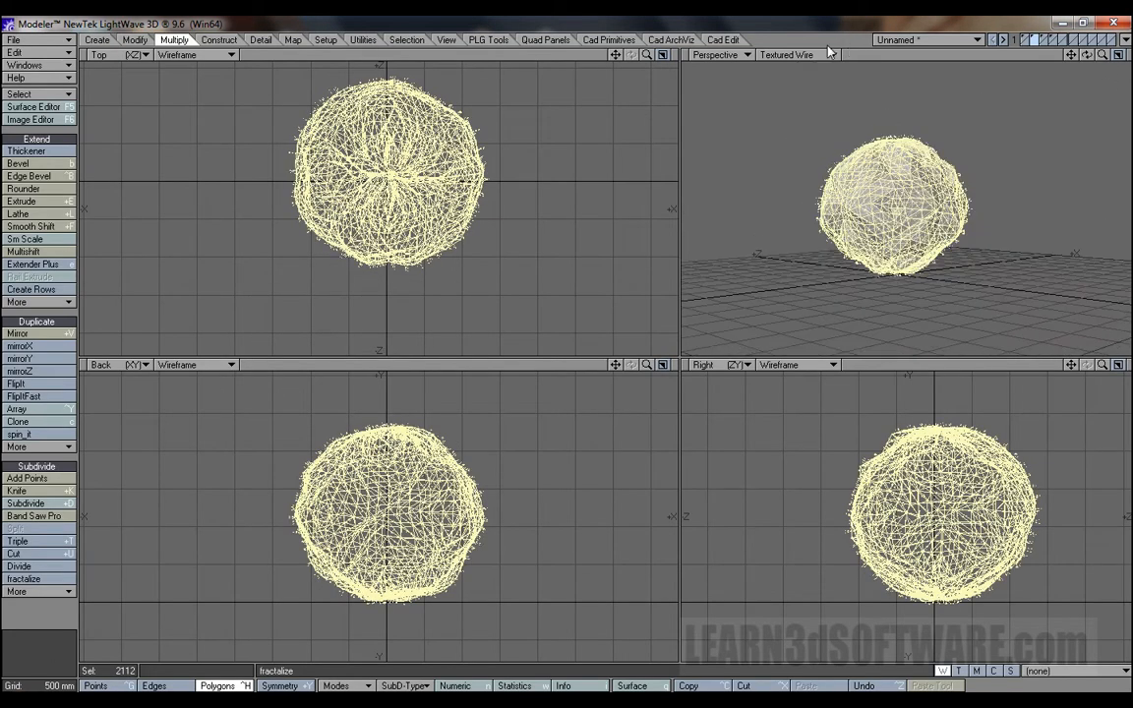
{"action": "left_click", "coordinate": [916, 70]}
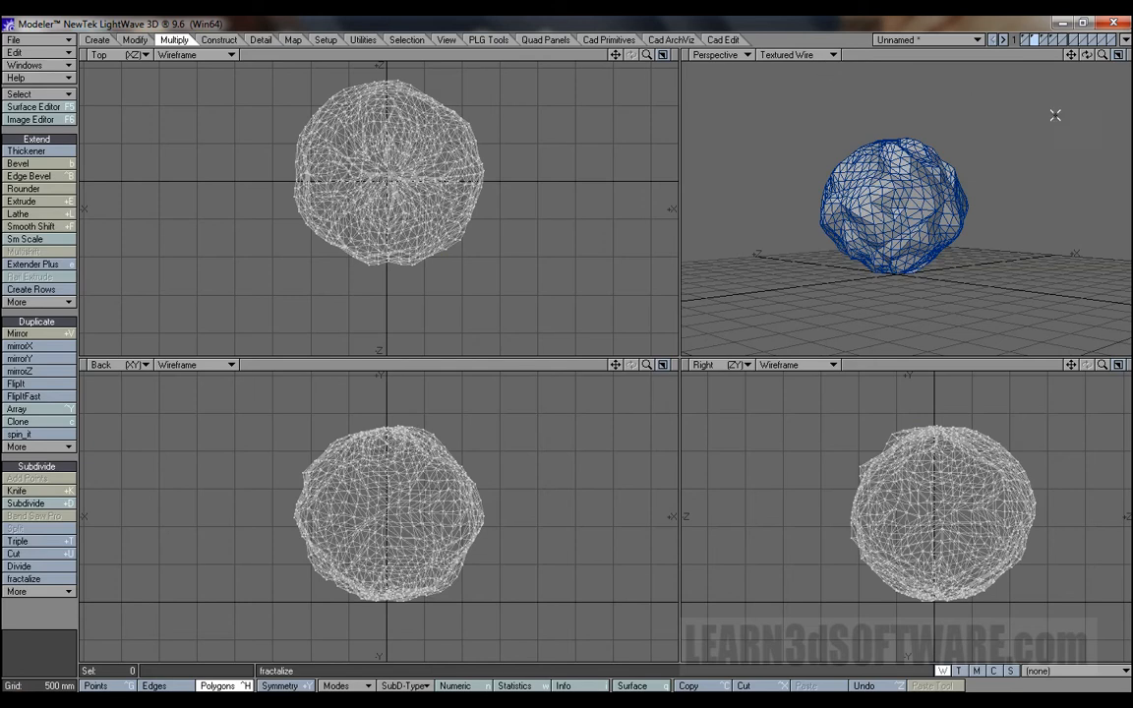
Compare the fractalized sphere with and without subdivision smoothing, undo back to the plain sphere, and clear the polygon selection
{"action": "mouse_move", "coordinate": [1102, 57]}
{"action": "left_mouse_down"}
{"action": "mouse_move", "coordinate": [1018, 61]}
{"action": "mouse_move", "coordinate": [983, 109]}
{"action": "mouse_move", "coordinate": [1052, 64]}
{"action": "mouse_move", "coordinate": [1067, 128]}
{"action": "mouse_move", "coordinate": [1052, 84]}
{"action": "mouse_move", "coordinate": [1085, 56]}
{"action": "left_mouse_up"}
{"action": "key", "text": "Tab"}
{"action": "mouse_move", "coordinate": [1071, 56]}
{"action": "left_mouse_down"}
{"action": "mouse_move", "coordinate": [1118, 136]}
{"action": "mouse_move", "coordinate": [1103, 61]}
{"action": "mouse_move", "coordinate": [1088, 61]}
{"action": "mouse_move", "coordinate": [1101, 69]}
{"action": "mouse_move", "coordinate": [1092, 83]}
{"action": "mouse_move", "coordinate": [1111, 78]}
{"action": "mouse_move", "coordinate": [1096, 98]}
{"action": "mouse_move", "coordinate": [1093, 50]}
{"action": "left_mouse_up"}
{"action": "key", "text": "Tab"}
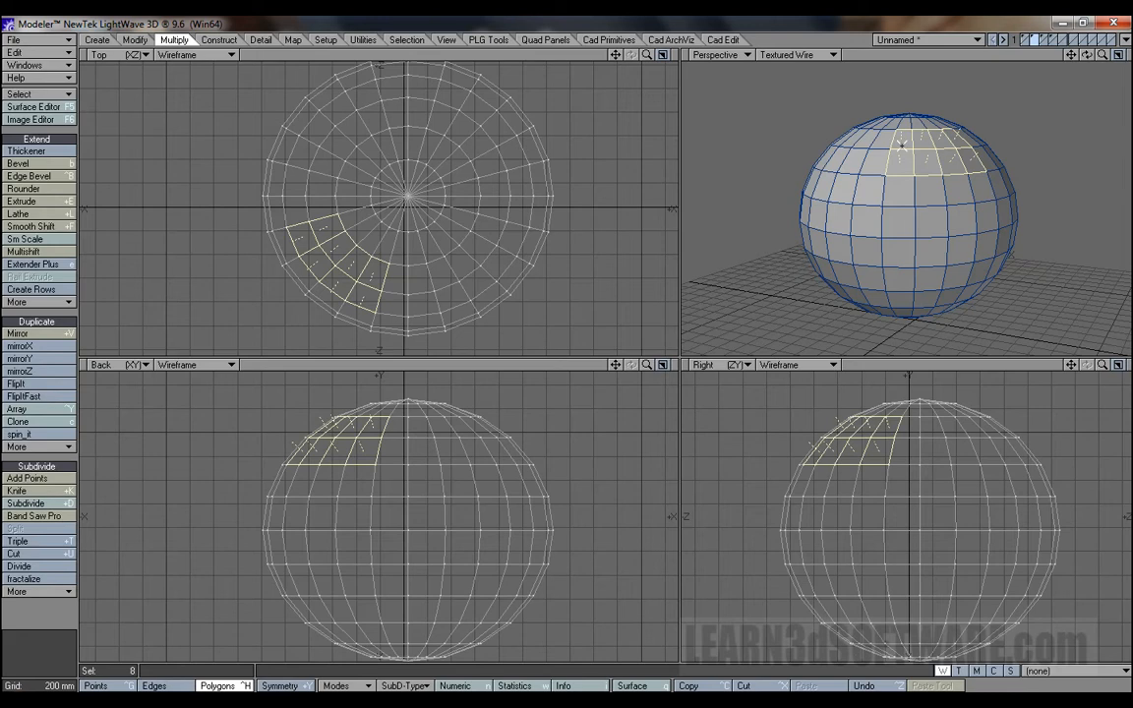
{"action": "mouse_move", "coordinate": [954, 140]}
{"action": "left_mouse_down"}
{"action": "mouse_move", "coordinate": [969, 160]}
{"action": "mouse_move", "coordinate": [891, 168]}
{"action": "left_mouse_up"}
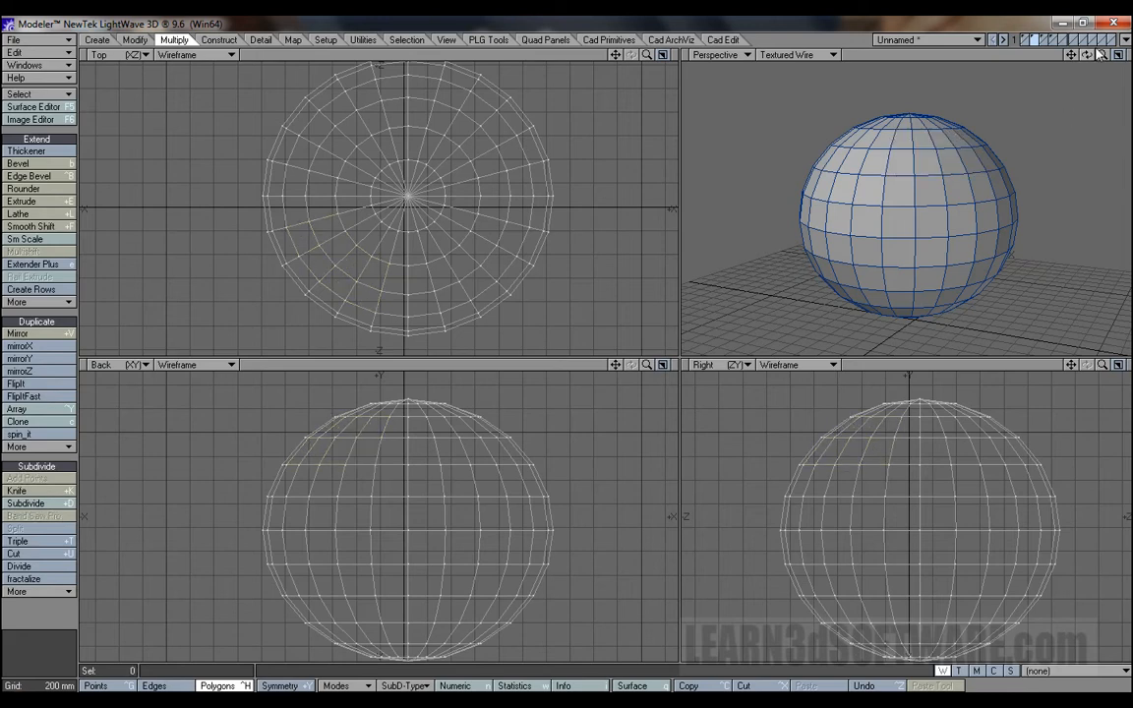
Return to the first layer with the plain cube
{"action": "left_click_drag", "start_coordinate": [1092, 56], "coordinate": [1080, 59]}
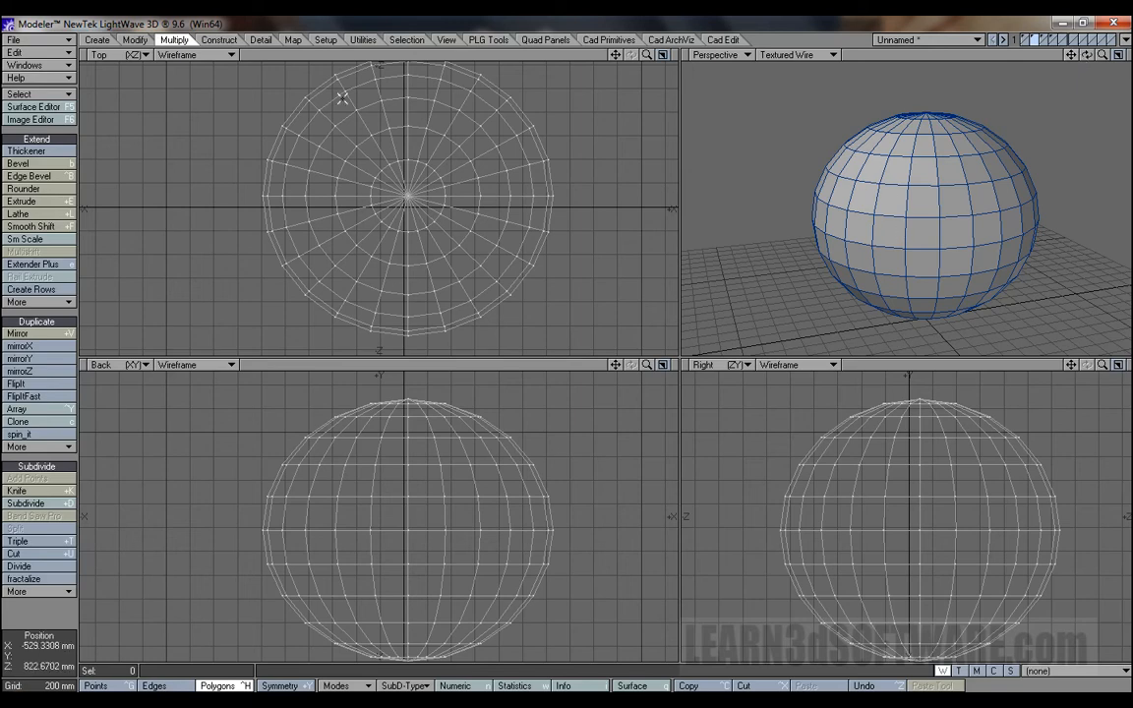
{"action": "mouse_move", "coordinate": [618, 57]}
{"action": "left_mouse_down"}
{"action": "mouse_move", "coordinate": [592, 86]}
{"action": "mouse_move", "coordinate": [649, 56]}
{"action": "mouse_move", "coordinate": [610, 57]}
{"action": "left_mouse_up"}
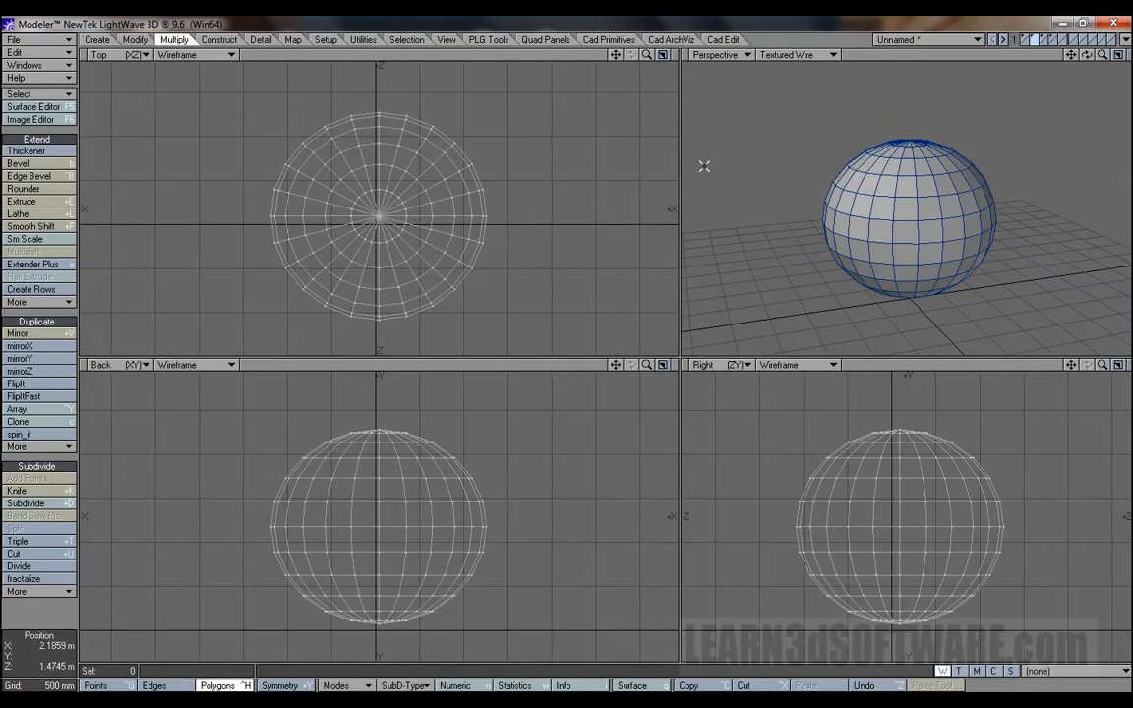
{"action": "left_click", "coordinate": [1024, 42]}
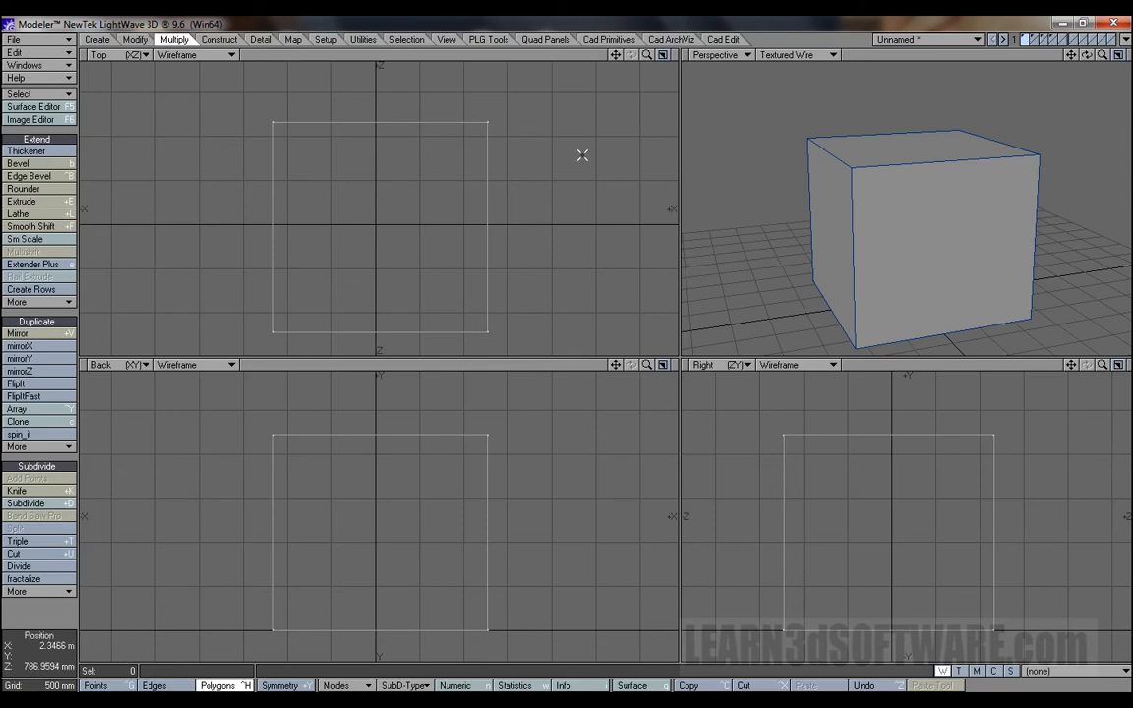
Select the cube's back polygon and move it along +Z to stretch the cube into a longer box, then deselect it
{"action": "left_click_drag", "start_coordinate": [646, 55], "coordinate": [612, 55]}
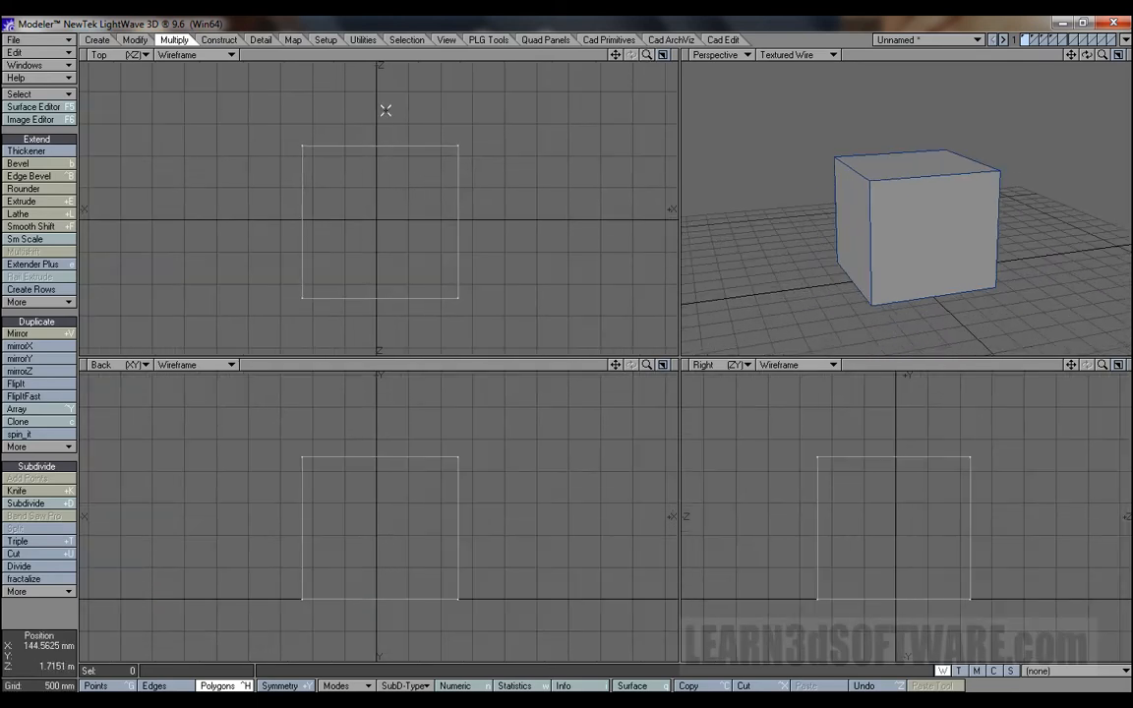
{"action": "left_click", "coordinate": [928, 222]}
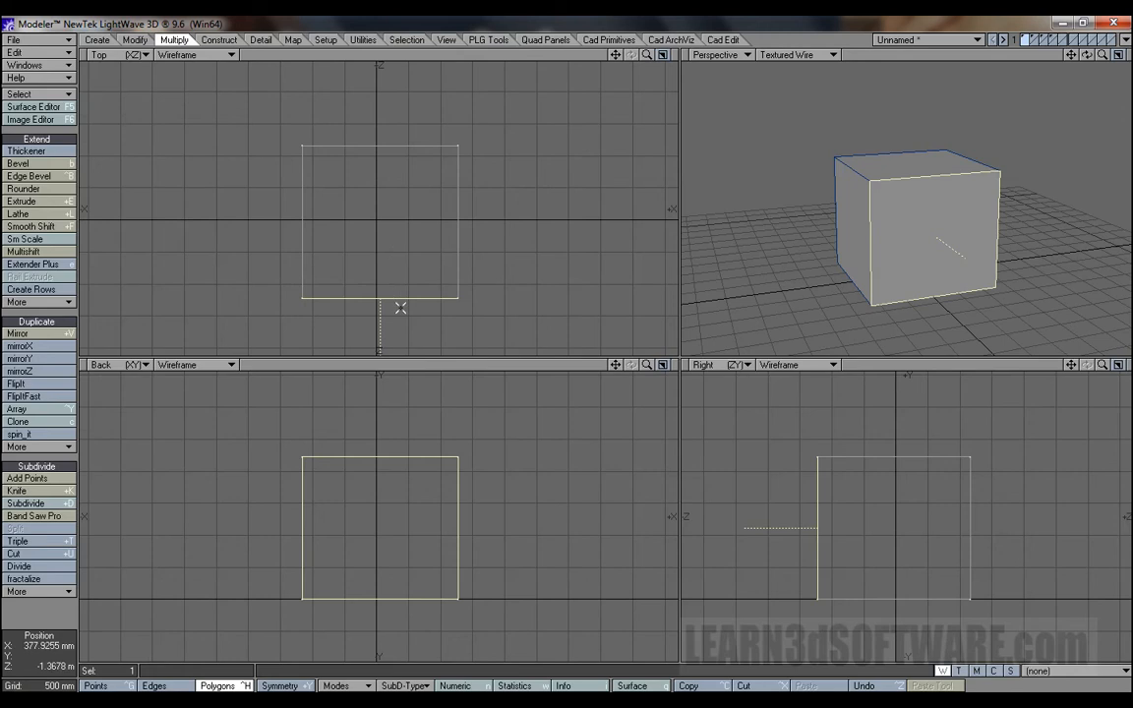
{"action": "key", "text": "slash"}
{"action": "left_click", "coordinate": [380, 147]}
{"action": "left_click", "coordinate": [301, 179]}
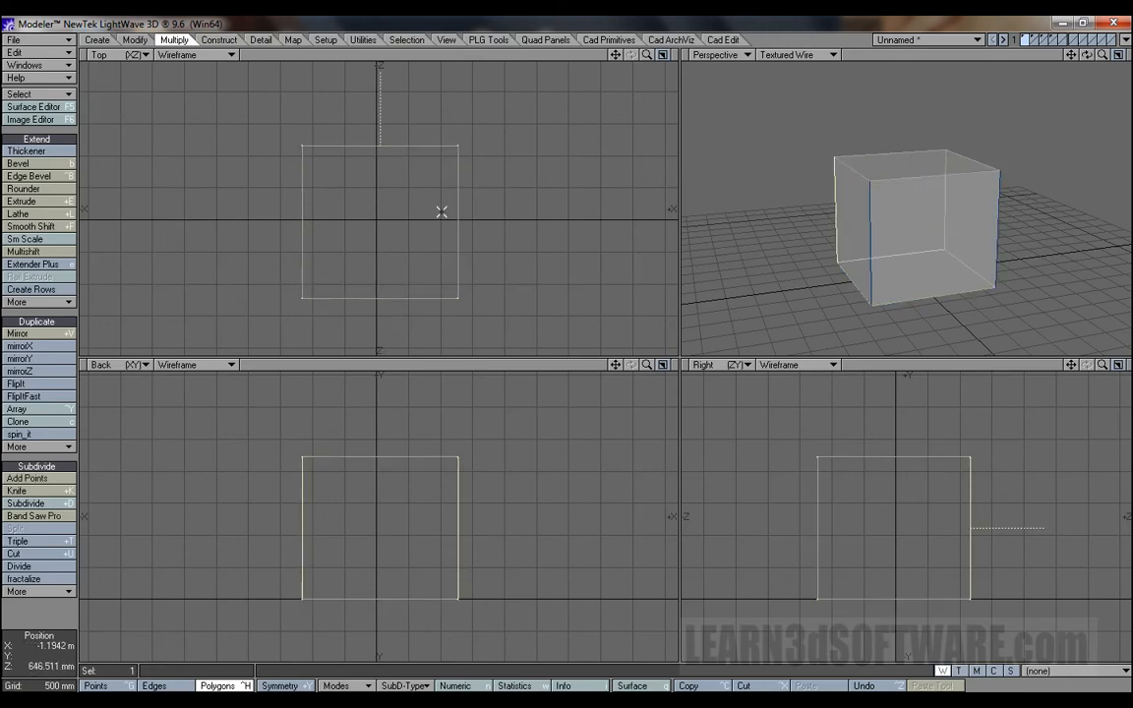
{"action": "left_click_drag", "start_coordinate": [647, 57], "coordinate": [590, 59]}
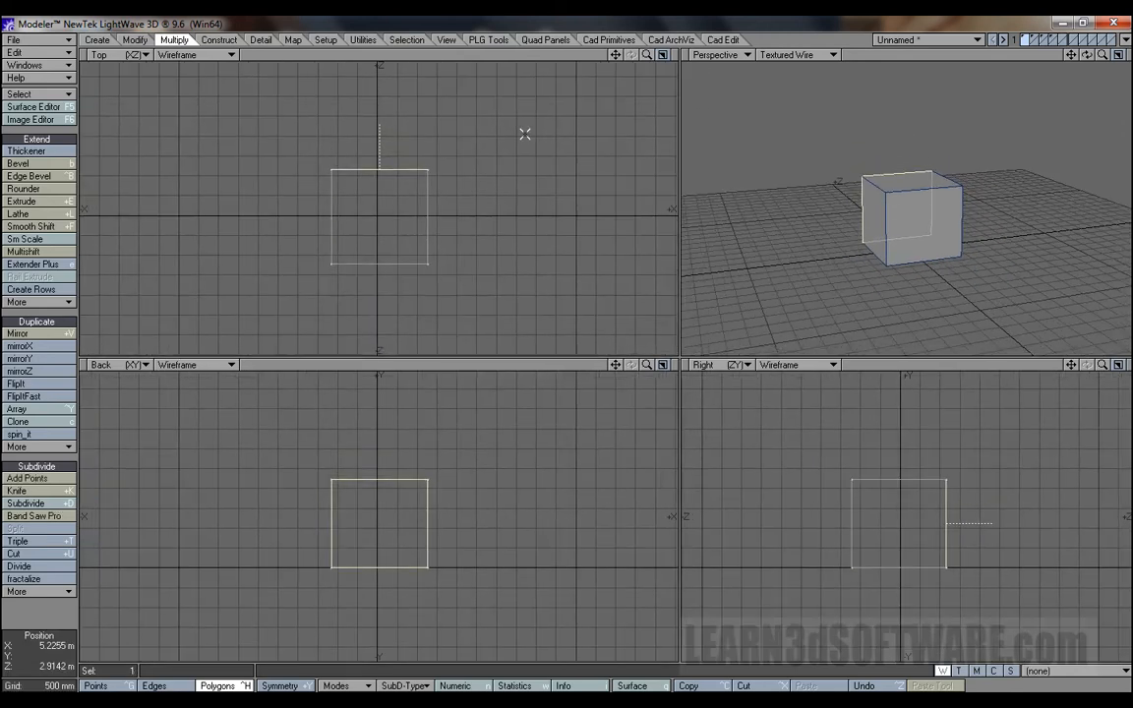
{"action": "key", "text": "t"}
{"action": "left_click_drag", "start_coordinate": [377, 190], "coordinate": [377, 117], "text": "ctrl"}
{"action": "key", "text": "slash"}
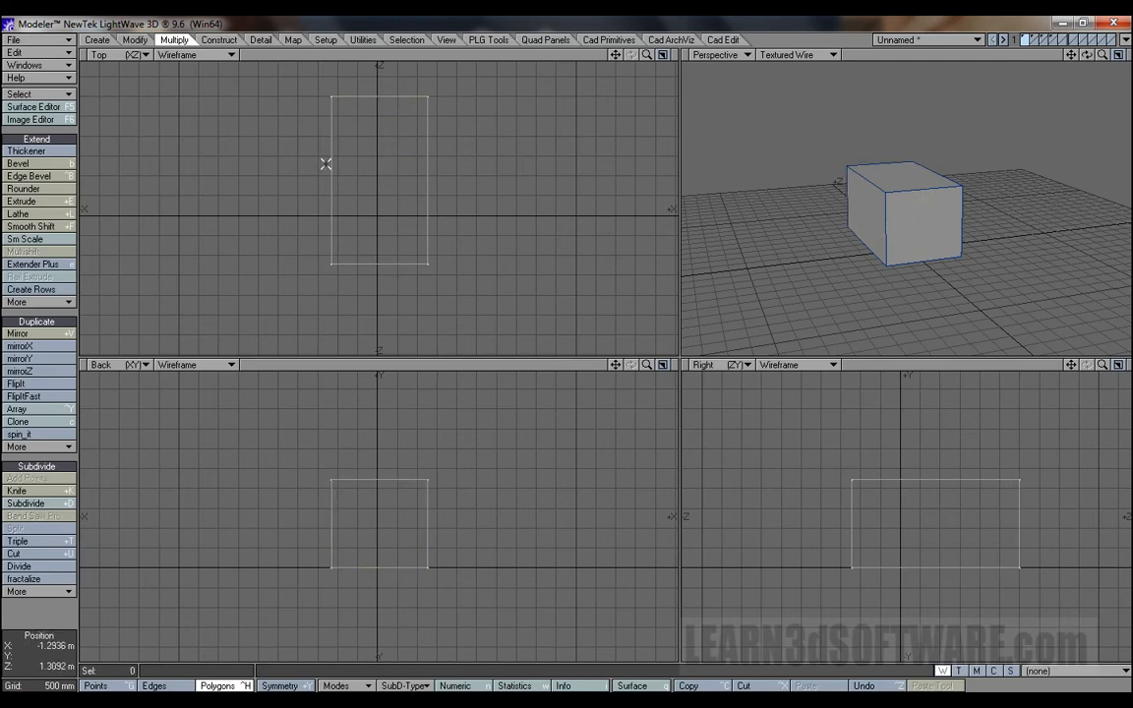
Slice the box crosswise with two Knife cuts in the Top view, one toward the +Z end and one nearer the middle
{"action": "key", "text": "shift+k"}
{"action": "left_click_drag", "start_coordinate": [286, 169], "coordinate": [475, 171]}
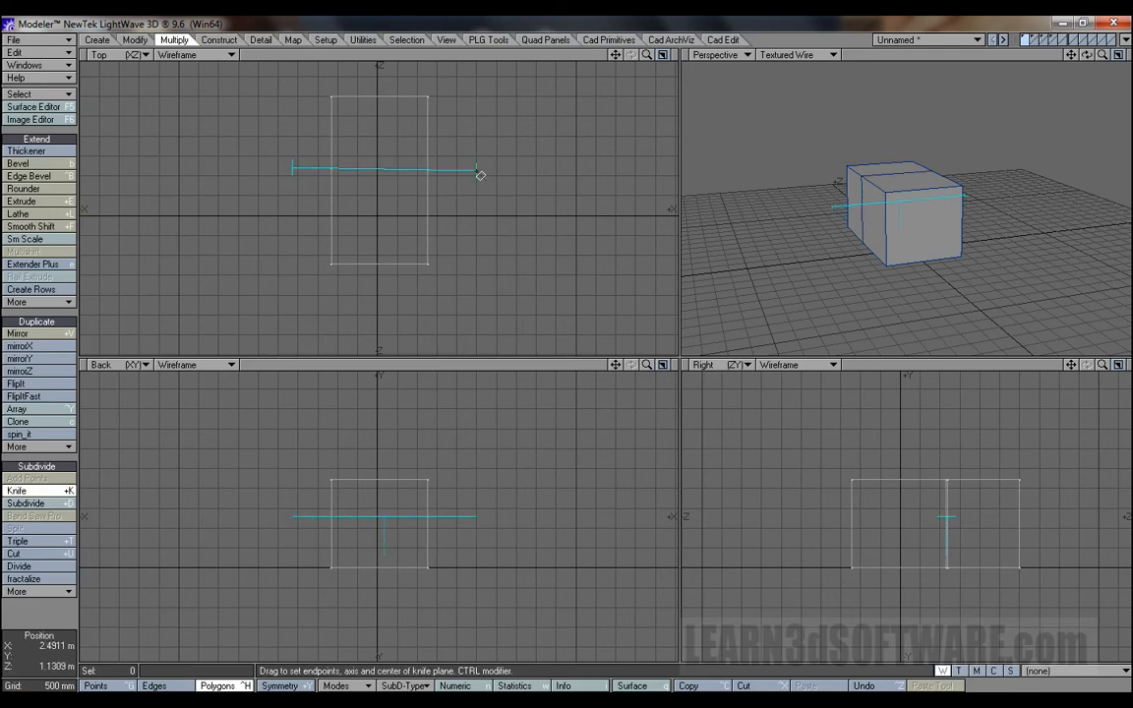
{"action": "key", "text": "space"}
{"action": "key", "text": "shift+k"}
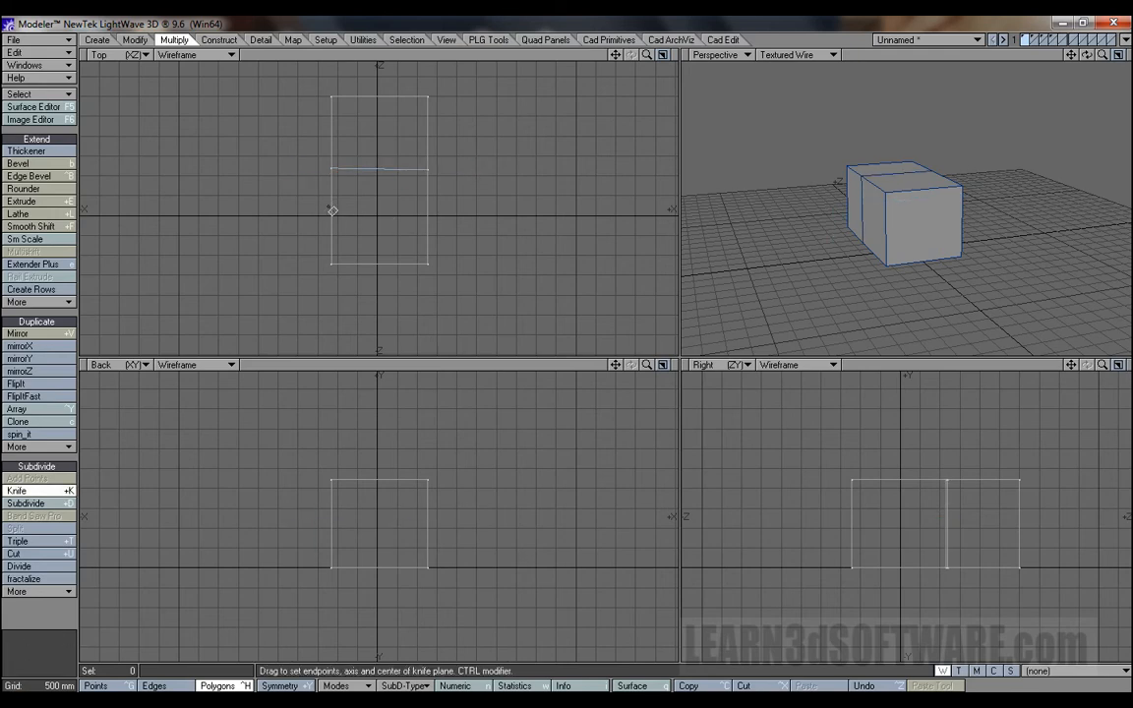
{"action": "left_click_drag", "start_coordinate": [310, 207], "coordinate": [480, 222]}
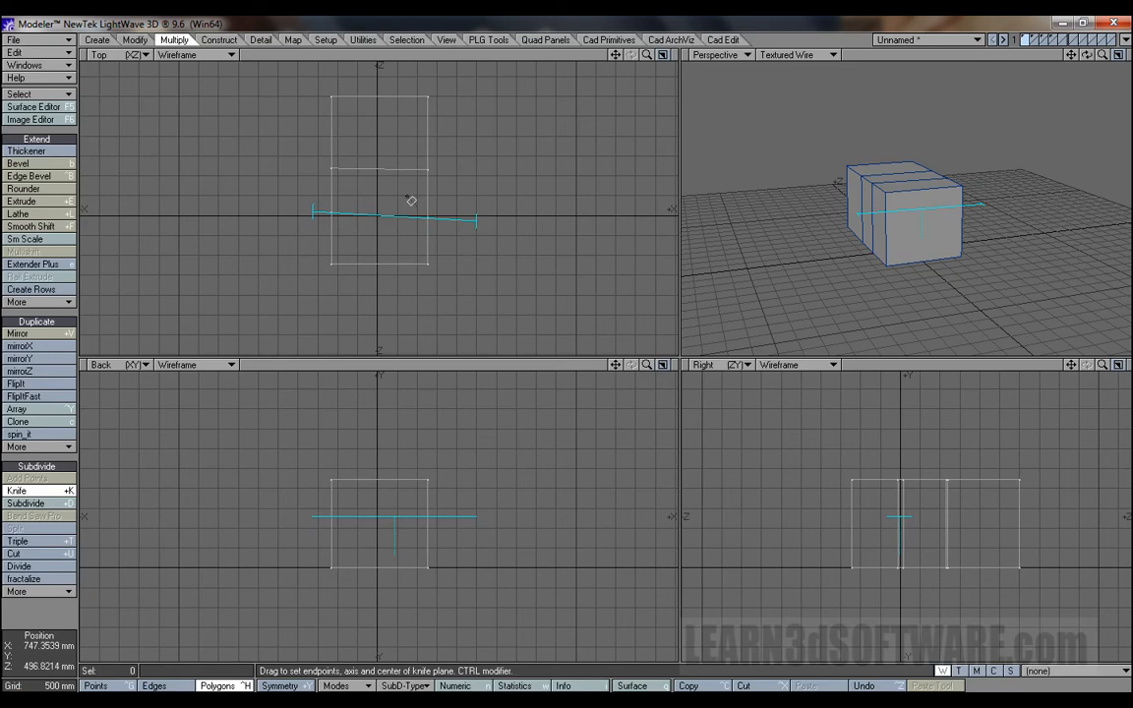
{"action": "key", "text": "space"}
Select the points of the crosswise cut nearer the +Z end, scale them outward so the box bulges there, and deselect them
{"action": "key", "text": "ctrl+g"}
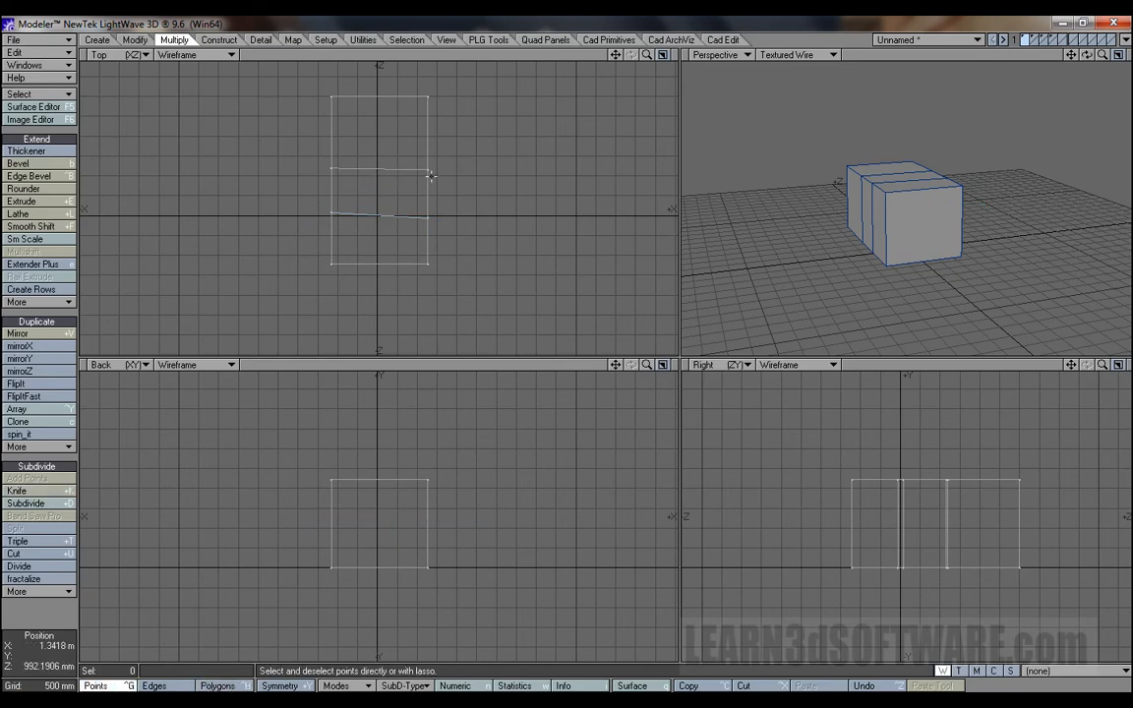
{"action": "mouse_move", "coordinate": [334, 185]}
{"action": "right_mouse_down"}
{"action": "mouse_move", "coordinate": [452, 169]}
{"action": "mouse_move", "coordinate": [369, 173]}
{"action": "right_mouse_up"}
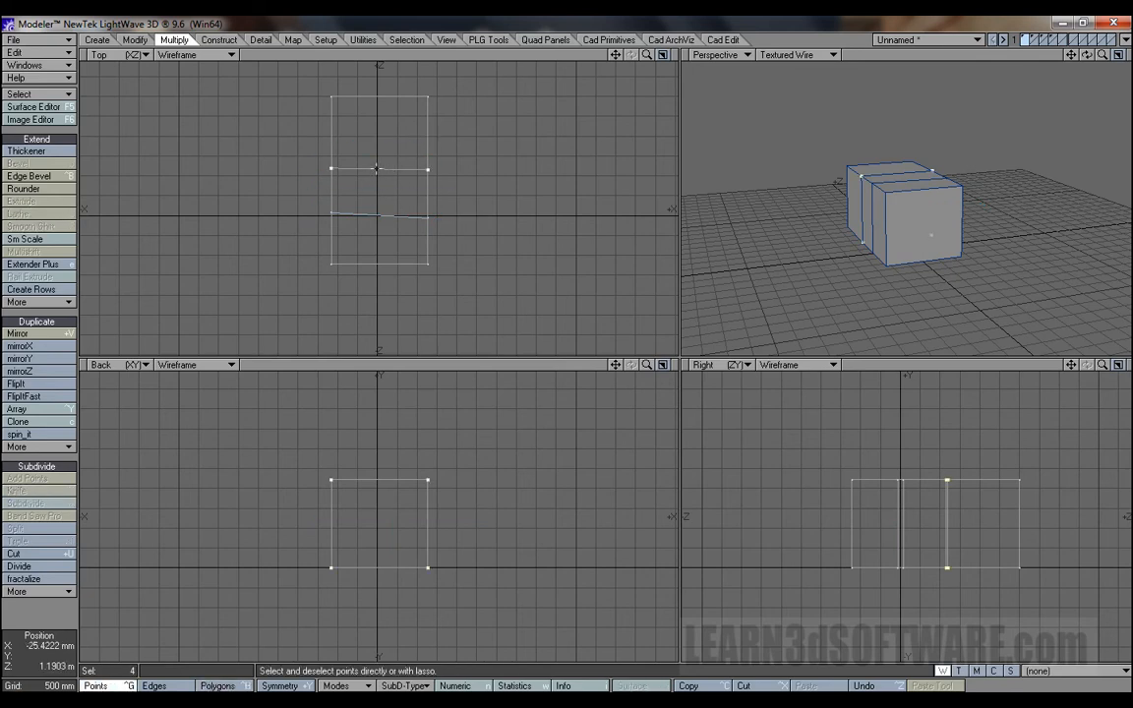
{"action": "key", "text": "h"}
{"action": "key", "text": "t"}
{"action": "left_click_drag", "start_coordinate": [378, 180], "coordinate": [412, 223]}
{"action": "key", "text": "h"}
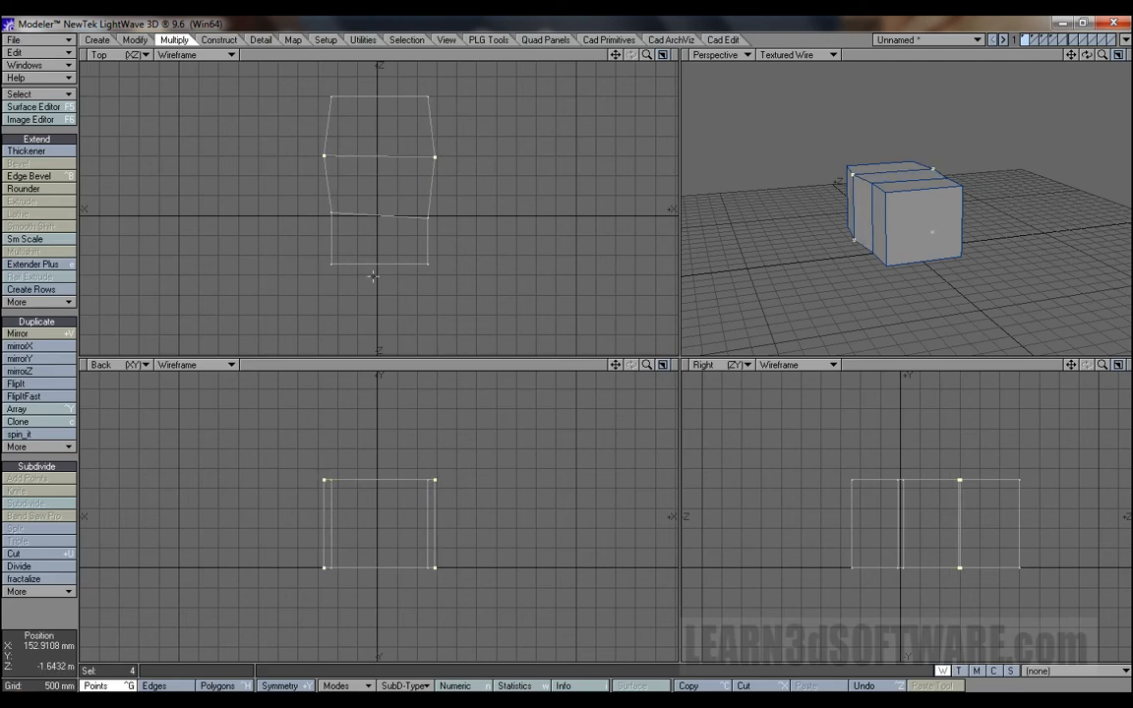
{"action": "mouse_move", "coordinate": [377, 171]}
{"action": "right_mouse_down"}
{"action": "mouse_move", "coordinate": [423, 185]}
{"action": "mouse_move", "coordinate": [398, 179]}
{"action": "right_mouse_up"}
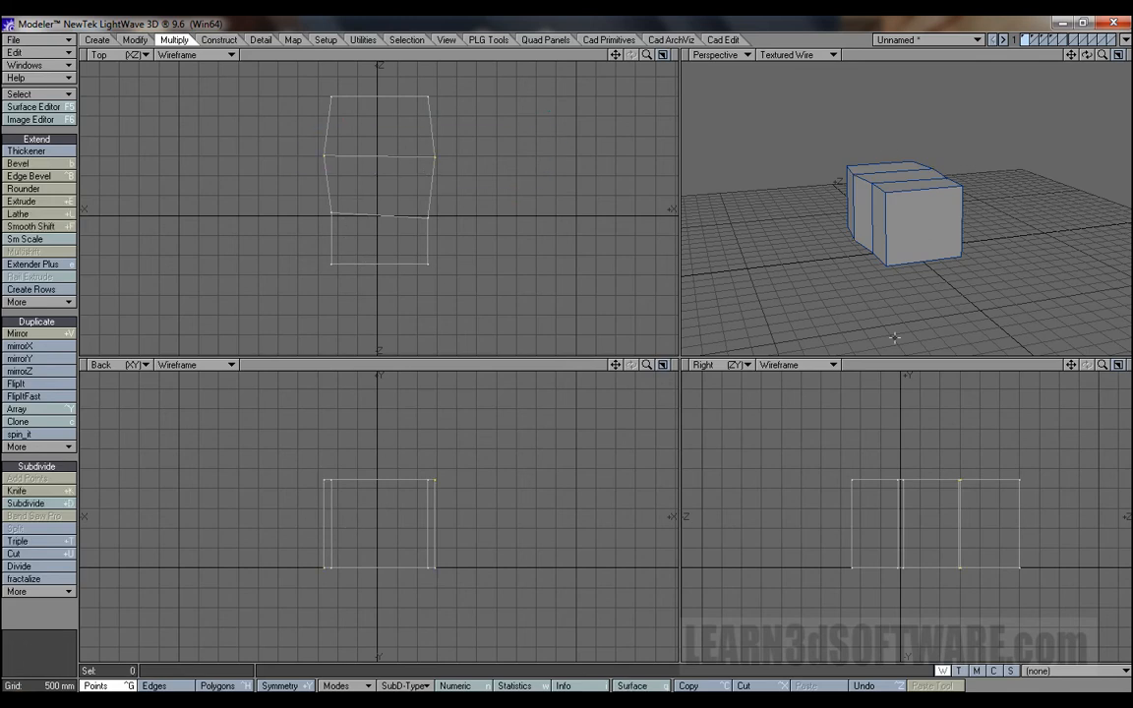
Slice the box lengthwise with two horizontal Knife cuts in the Right view, above and below mid-height
{"action": "key", "text": "shift+k"}
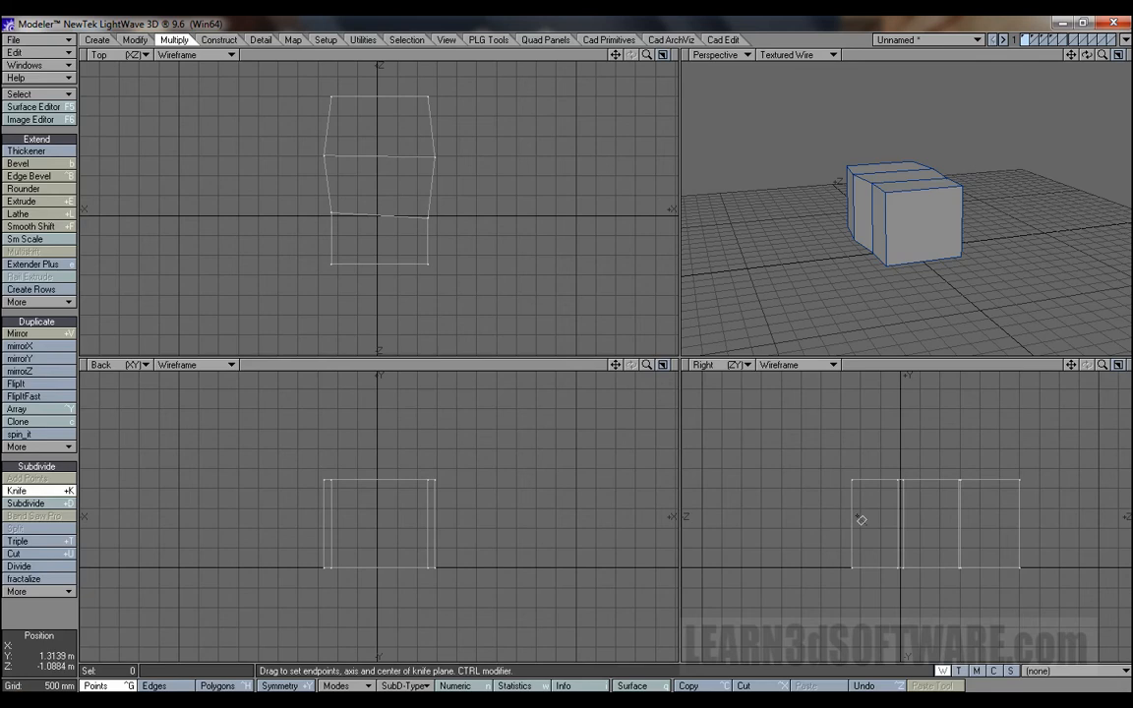
{"action": "mouse_move", "coordinate": [816, 519]}
{"action": "left_mouse_down"}
{"action": "mouse_move", "coordinate": [1046, 524]}
{"action": "mouse_move", "coordinate": [824, 526]}
{"action": "mouse_move", "coordinate": [812, 513]}
{"action": "left_mouse_up"}
{"action": "key", "text": "space"}
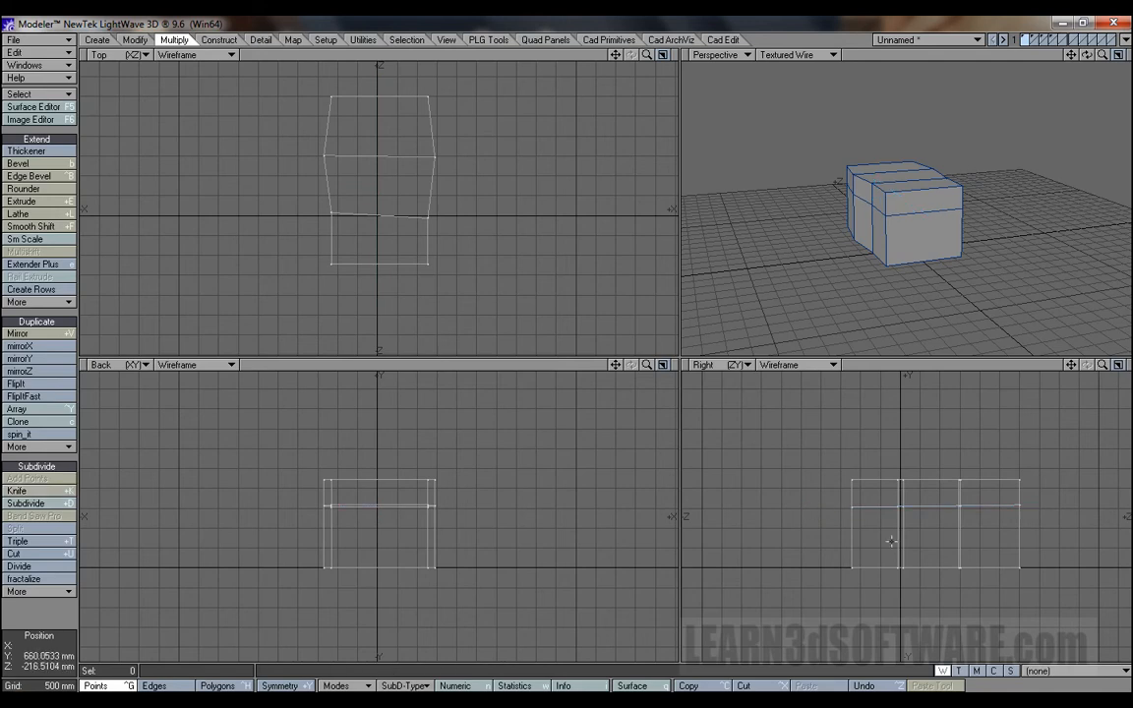
{"action": "left_click_drag", "start_coordinate": [827, 542], "coordinate": [1036, 544]}
{"action": "key", "text": "space"}
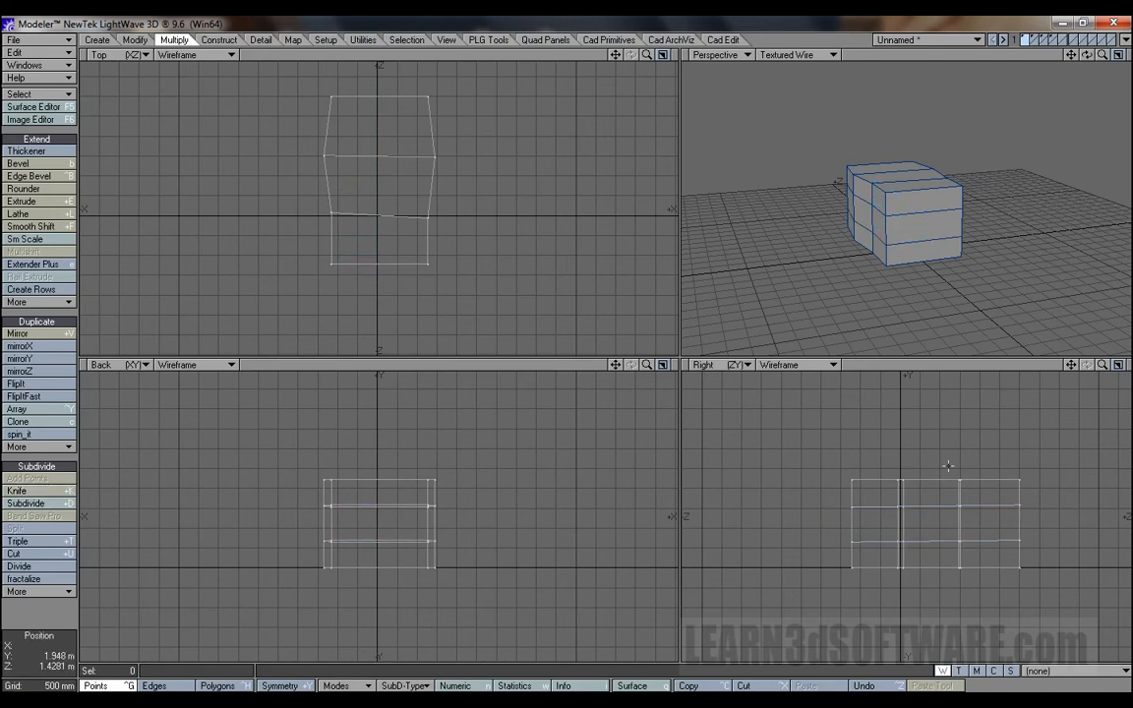
Select the box's uppermost and lowermost rows of points, scale them inward along Z to taper both ends, and deselect them
{"action": "left_click_drag", "start_coordinate": [1086, 55], "coordinate": [1032, 61]}
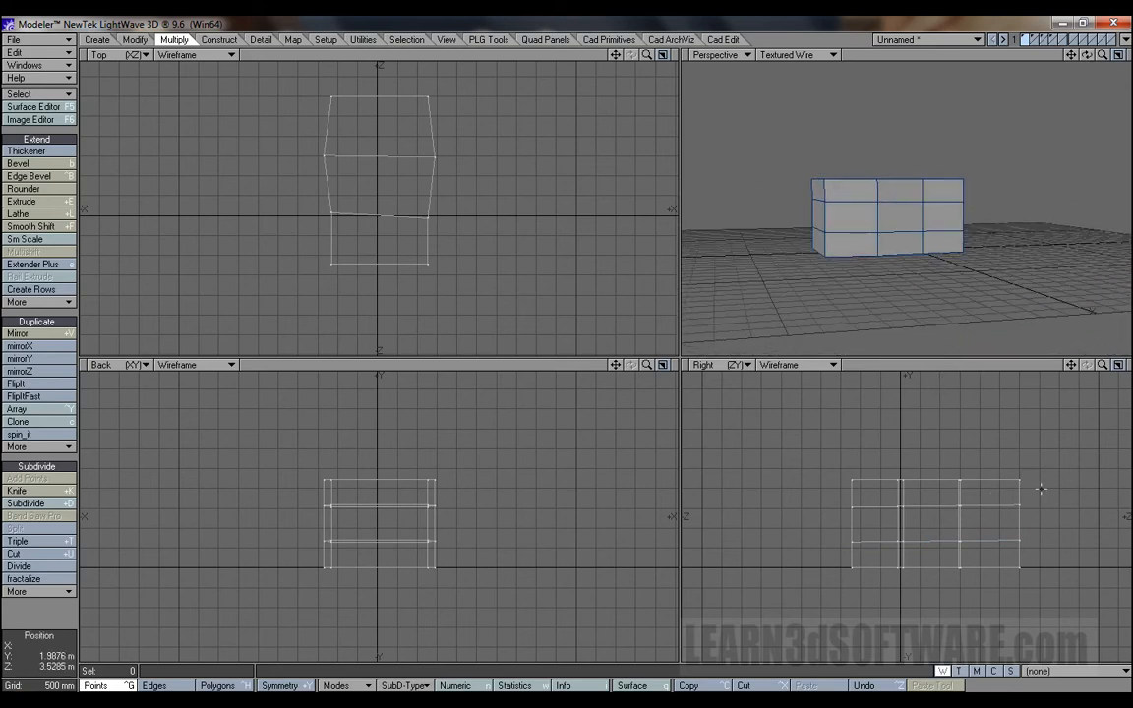
{"action": "mouse_move", "coordinate": [858, 460]}
{"action": "right_mouse_down"}
{"action": "mouse_move", "coordinate": [1036, 493]}
{"action": "mouse_move", "coordinate": [954, 484]}
{"action": "right_mouse_up"}
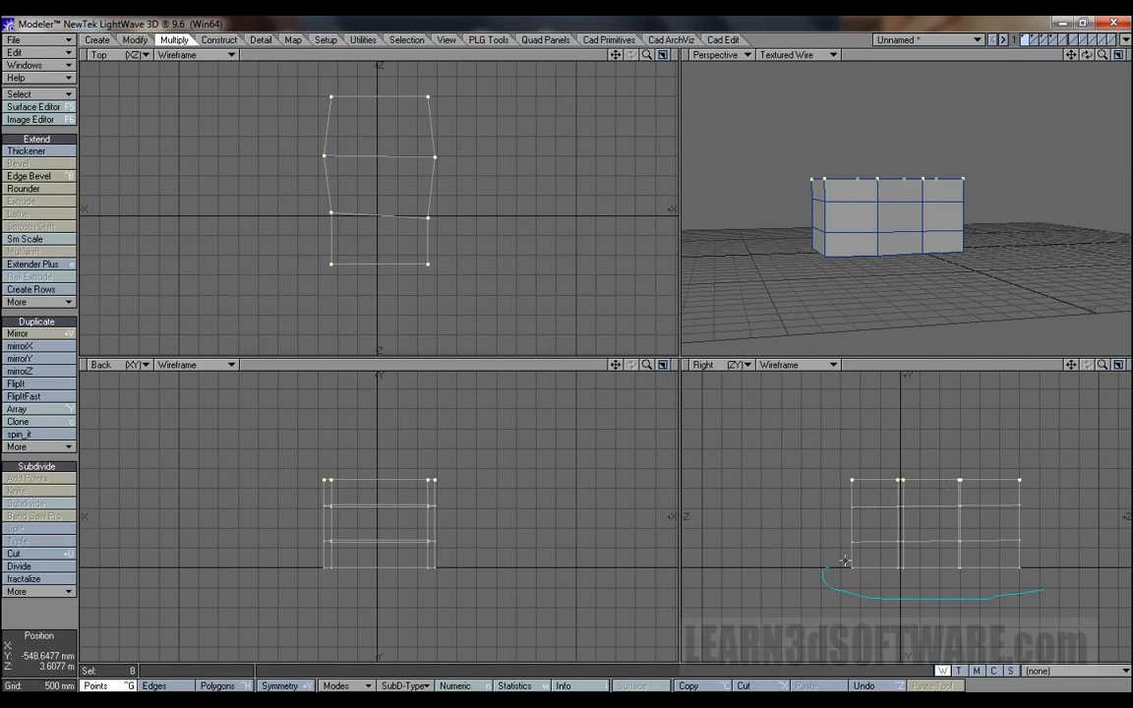
{"action": "right_click_drag", "start_coordinate": [1050, 555], "coordinate": [1048, 556]}
{"action": "key", "text": "shift+h"}
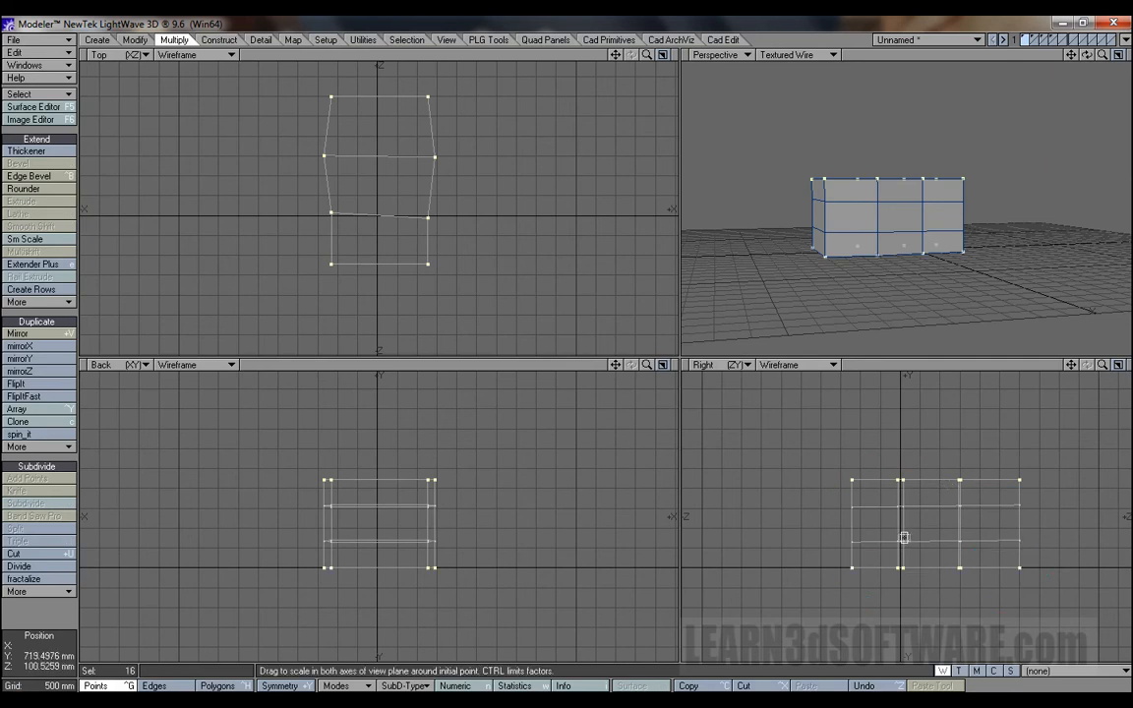
{"action": "left_click_drag", "start_coordinate": [930, 525], "coordinate": [926, 527]}
{"action": "mouse_move", "coordinate": [1037, 590]}
{"action": "right_mouse_down"}
{"action": "mouse_move", "coordinate": [817, 523]}
{"action": "mouse_move", "coordinate": [1062, 596]}
{"action": "right_mouse_up"}
Slice the box with two vertical Knife cuts in the Back view, one on each side of its middle
{"action": "left_click_drag", "start_coordinate": [1087, 55], "coordinate": [1011, 56]}
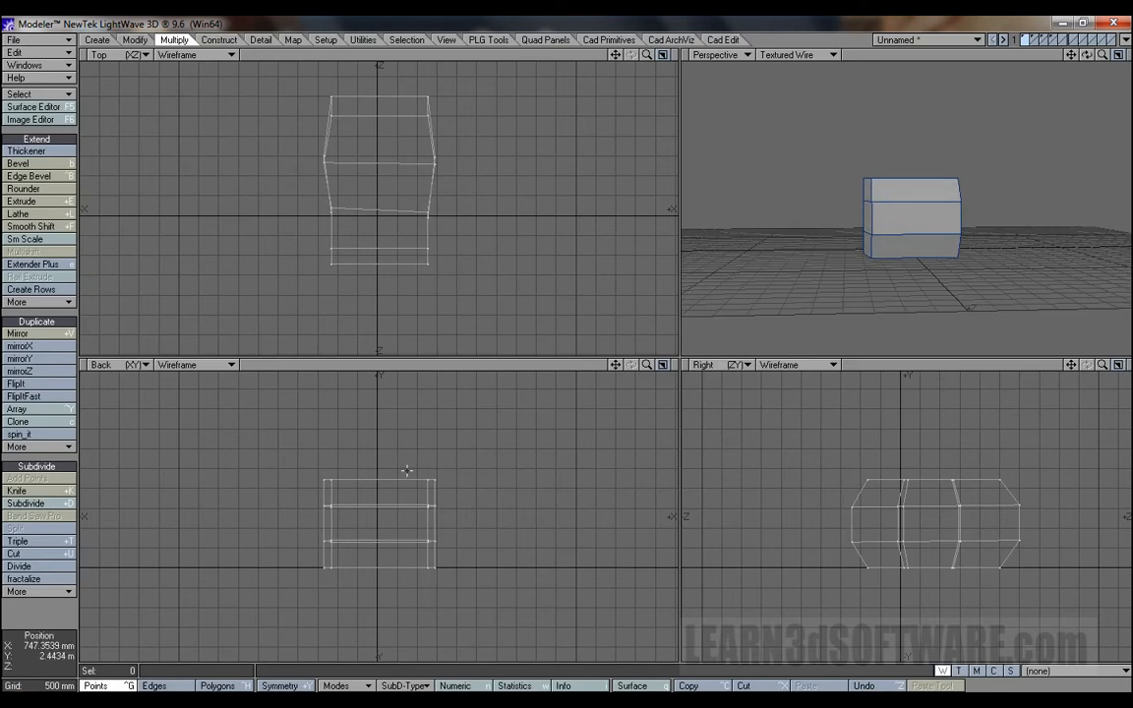
{"action": "key", "text": "shift+k"}
{"action": "left_click_drag", "start_coordinate": [356, 448], "coordinate": [360, 622]}
{"action": "key", "text": "space"}
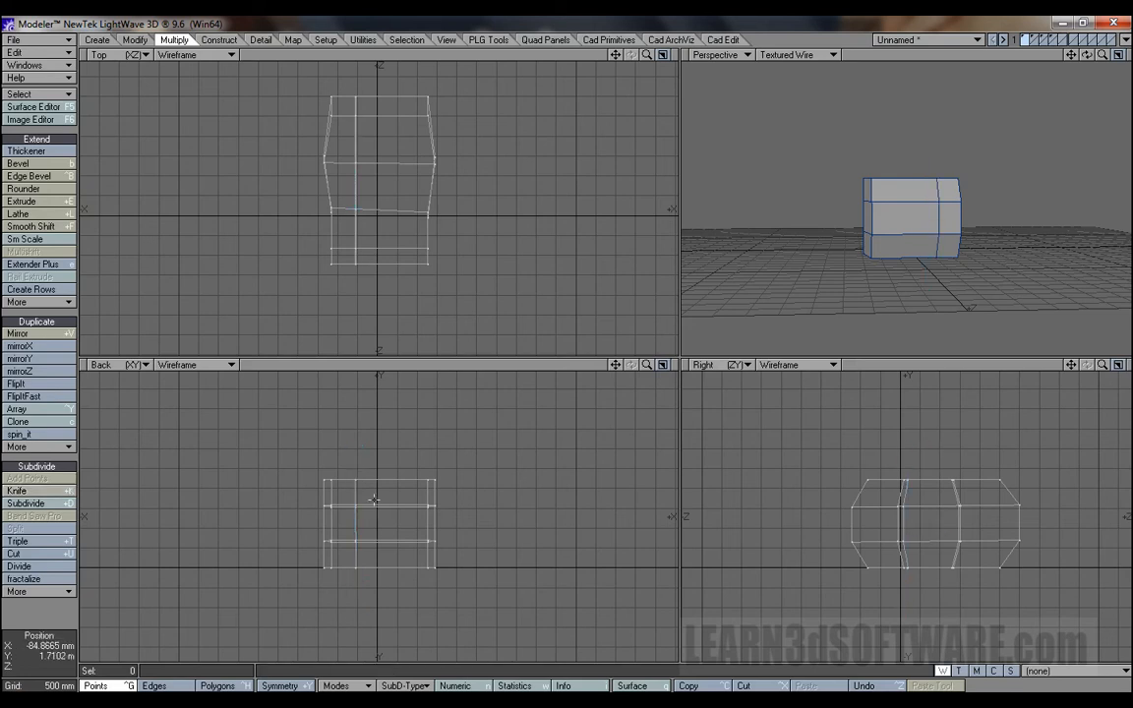
{"action": "key", "text": "shift+k"}
{"action": "left_click_drag", "start_coordinate": [391, 455], "coordinate": [400, 602]}
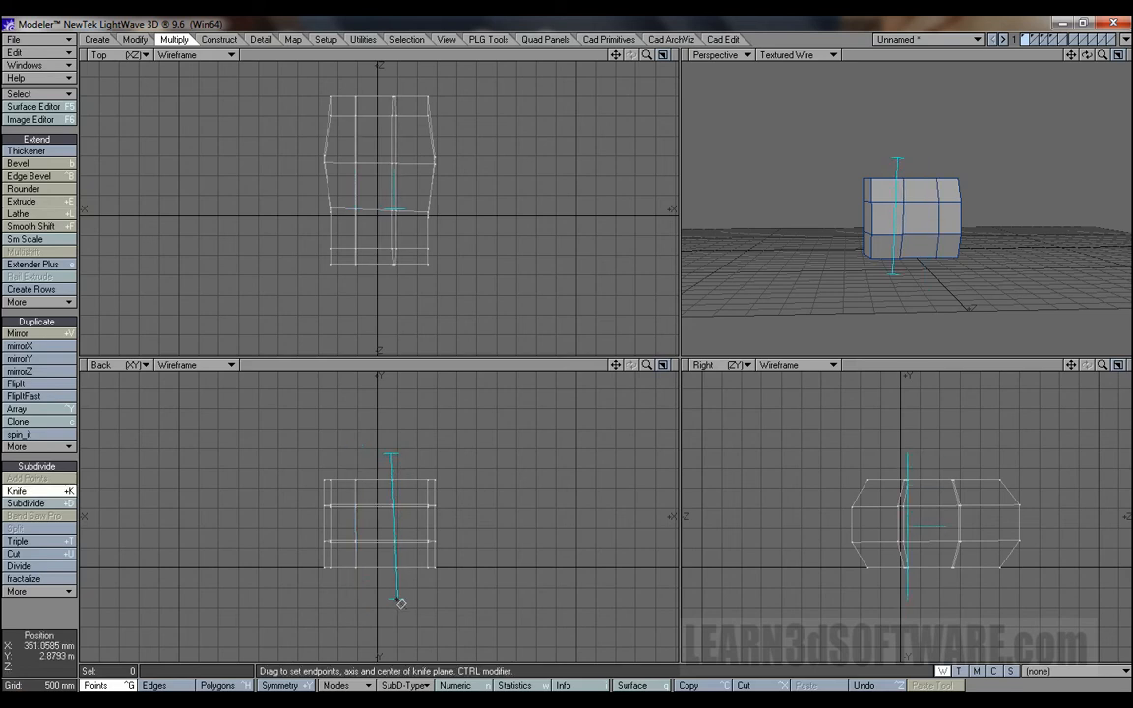
{"action": "key", "text": "space"}
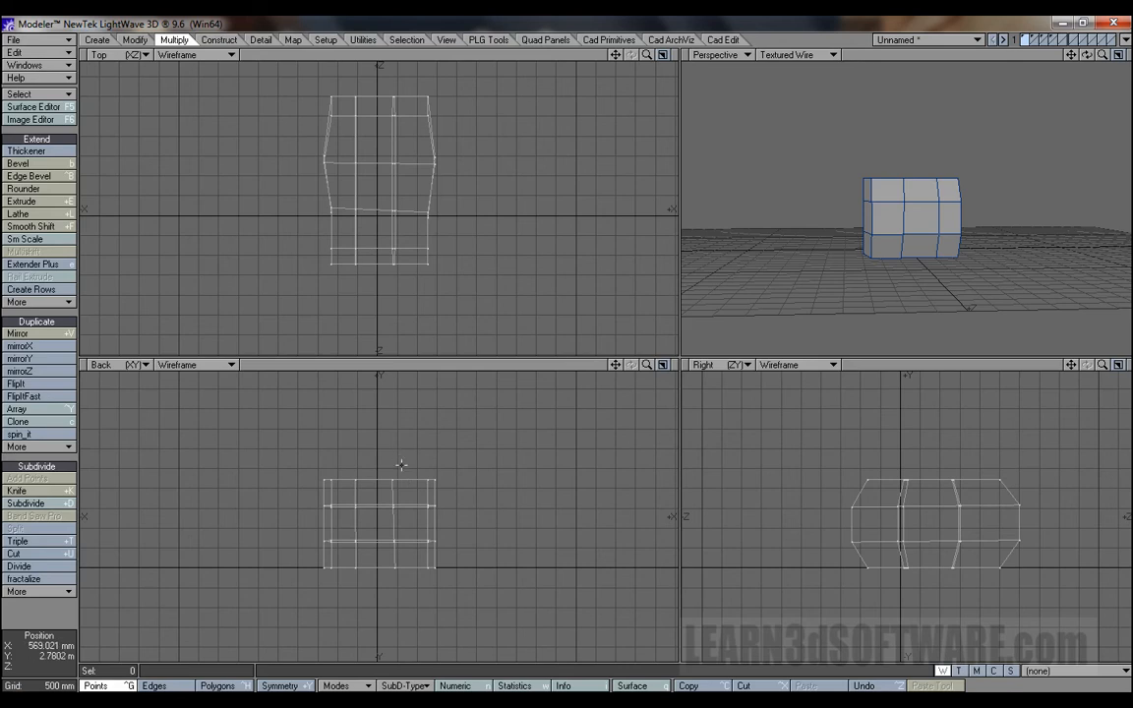
Select the points of the +X vertical cut, stretch them upward to form a ridge on top, and deselect them
{"action": "right_click_drag", "start_coordinate": [407, 448], "coordinate": [406, 450]}
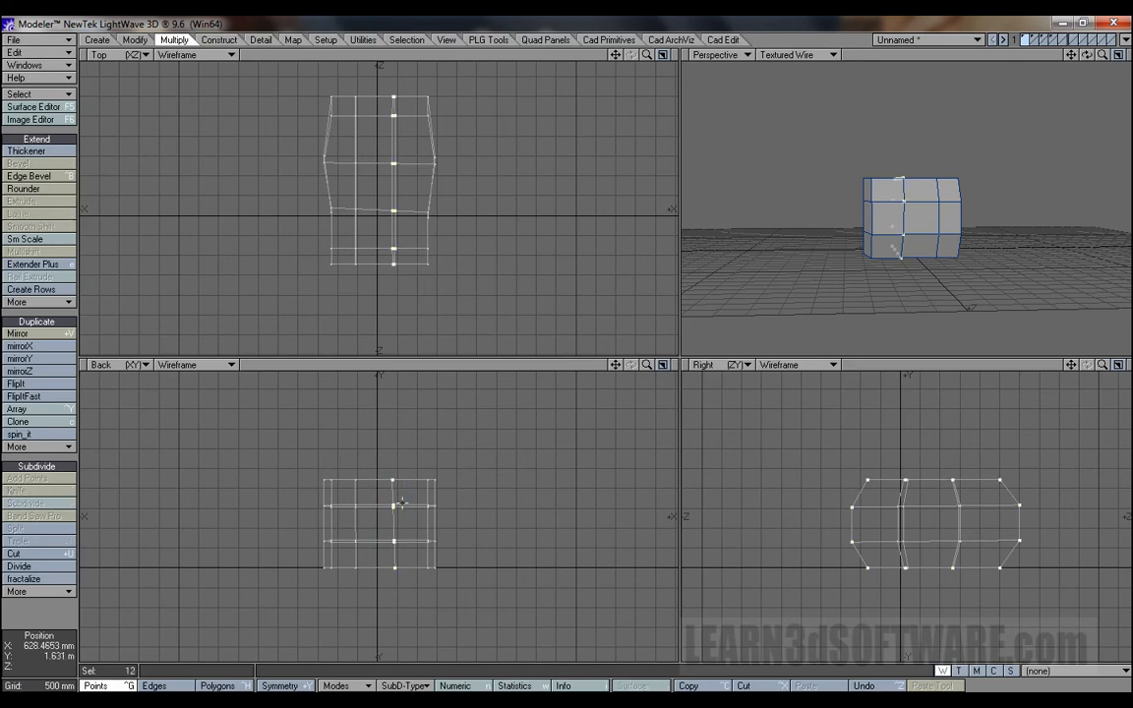
{"action": "key", "text": "shift+h"}
{"action": "left_click_drag", "start_coordinate": [395, 570], "coordinate": [399, 516]}
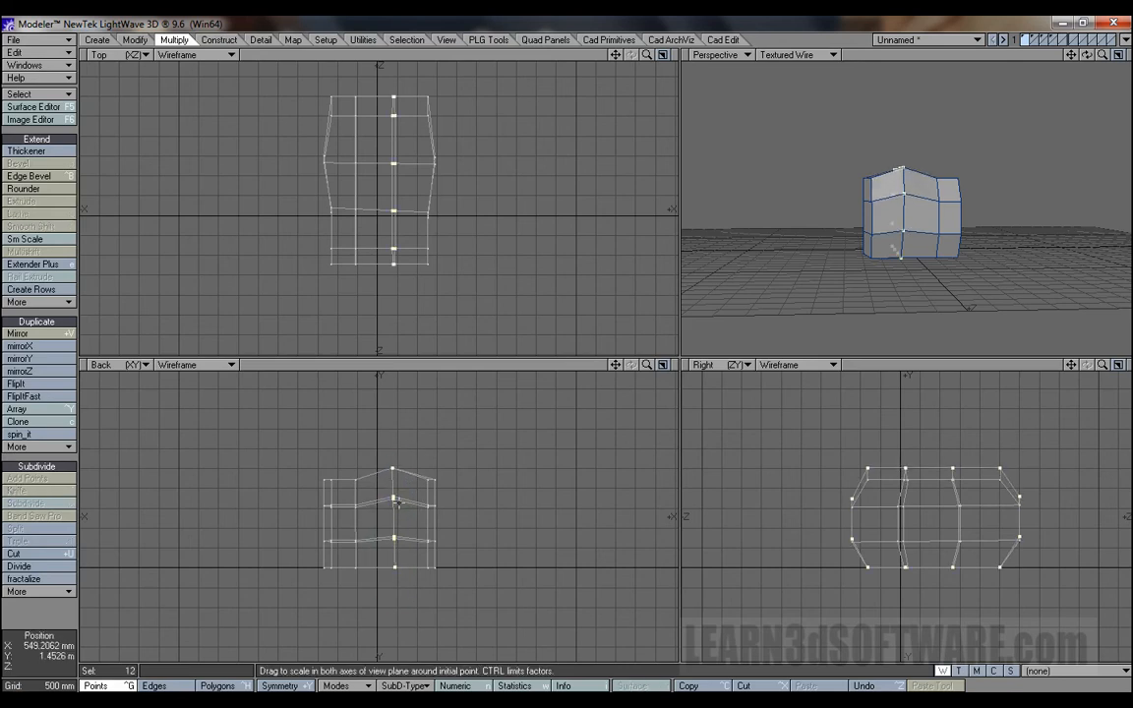
{"action": "key", "text": "space"}
{"action": "key", "text": "slash"}
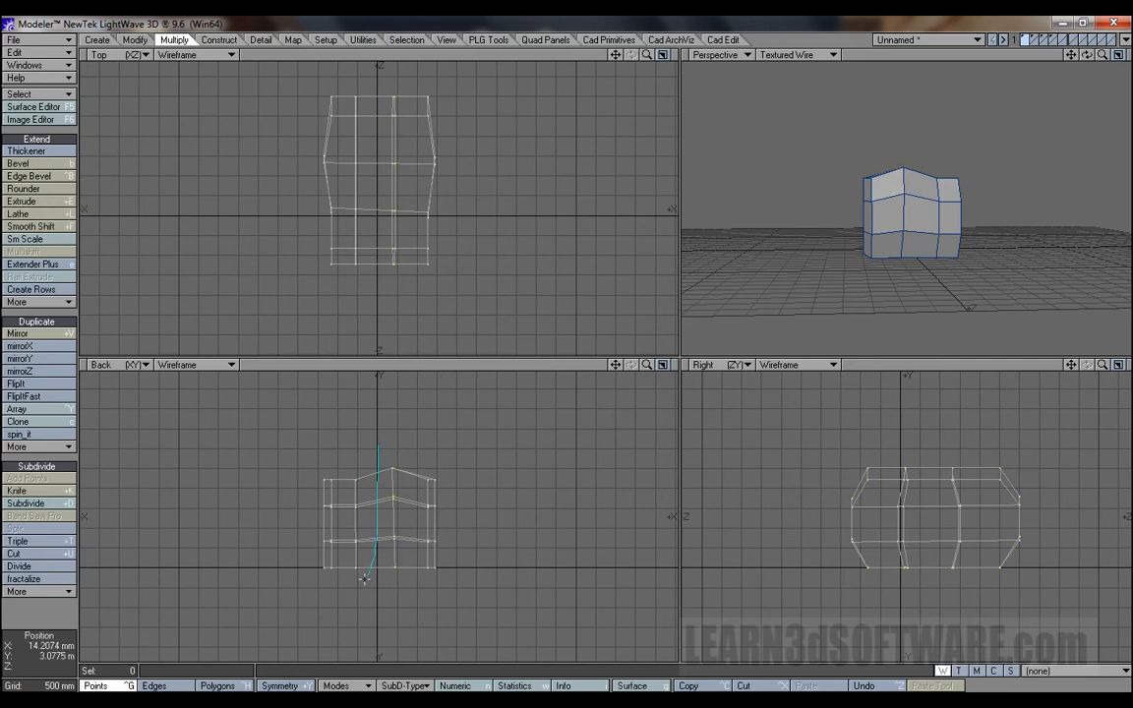
Select the points of the -X vertical cut, stretch them downward below the base, and deselect them
{"action": "right_click_drag", "start_coordinate": [402, 450], "coordinate": [400, 453]}
{"action": "key", "text": "shift+h"}
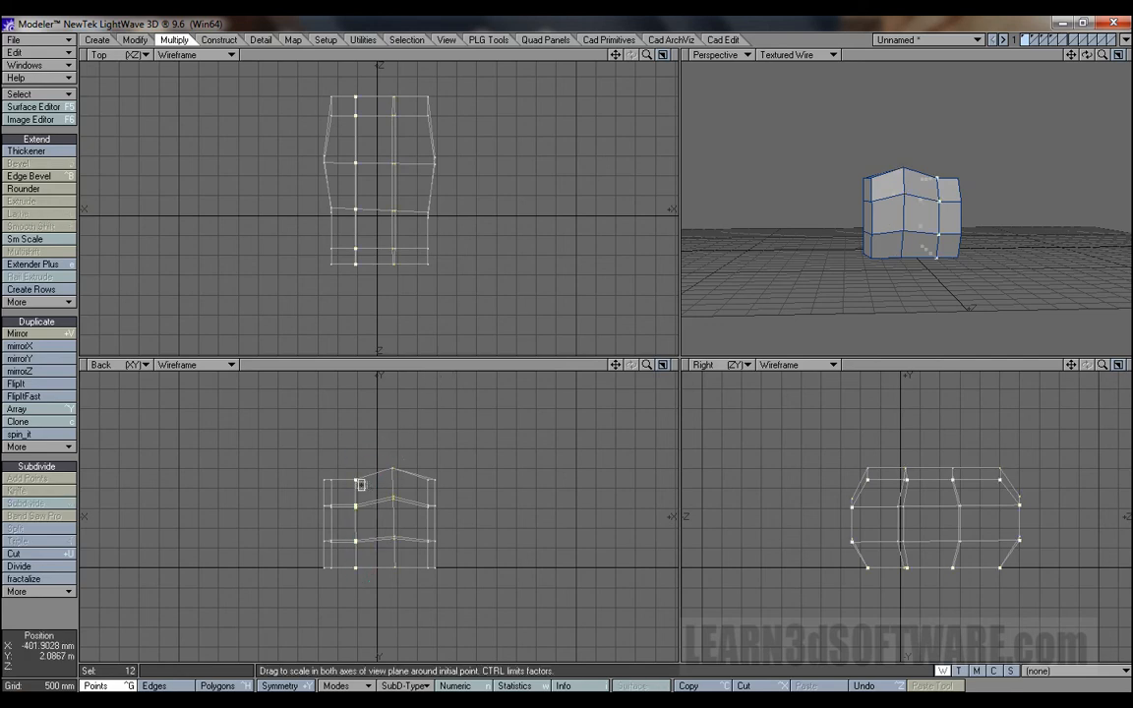
{"action": "left_click_drag", "start_coordinate": [356, 484], "coordinate": [354, 449]}
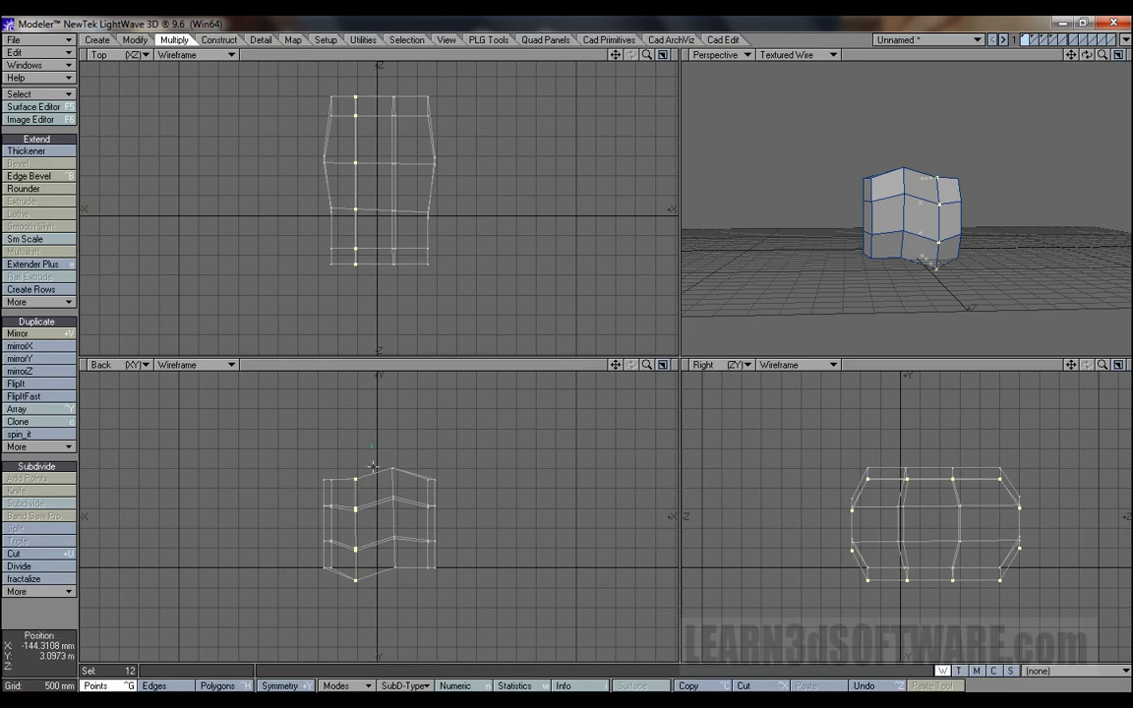
{"action": "right_click_drag", "start_coordinate": [357, 601], "coordinate": [366, 434], "text": "ctrl"}
{"action": "key", "text": "/"}
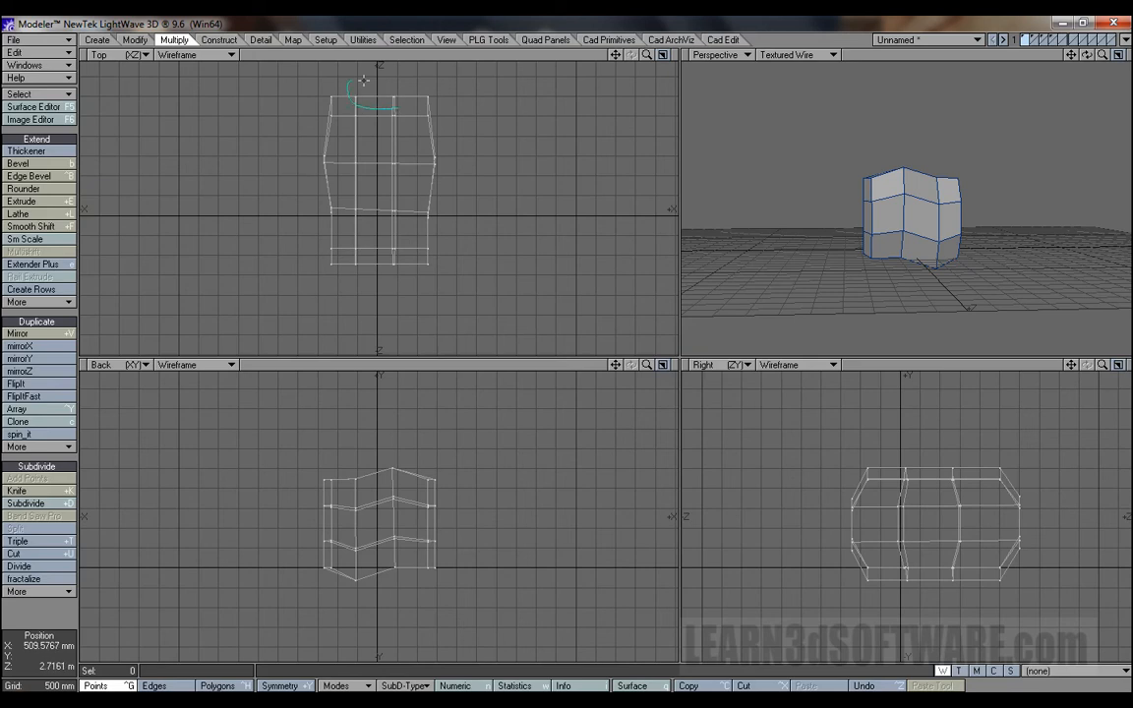
Select the middle points of both end faces, scale them outward along Z to round the ends, and deselect them
{"action": "right_click_drag", "start_coordinate": [398, 104], "coordinate": [398, 101]}
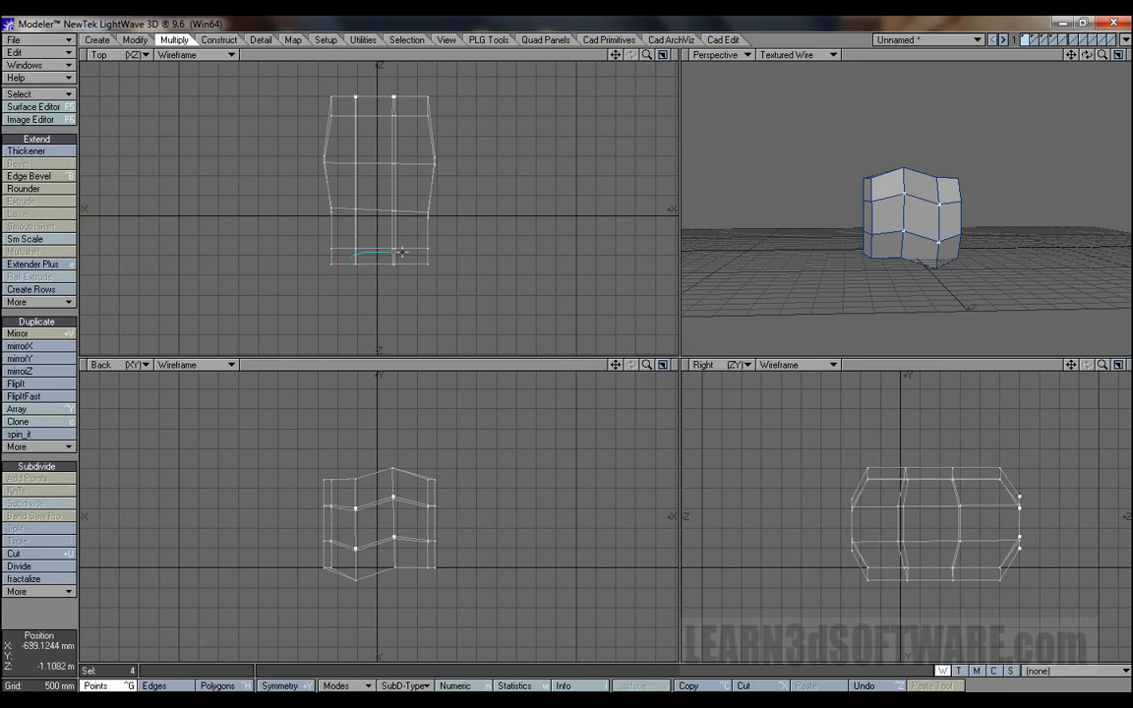
{"action": "right_click_drag", "start_coordinate": [336, 263], "coordinate": [388, 233]}
{"action": "key", "text": "h"}
{"action": "left_click_drag", "start_coordinate": [382, 182], "coordinate": [382, 165], "text": "ctrl"}
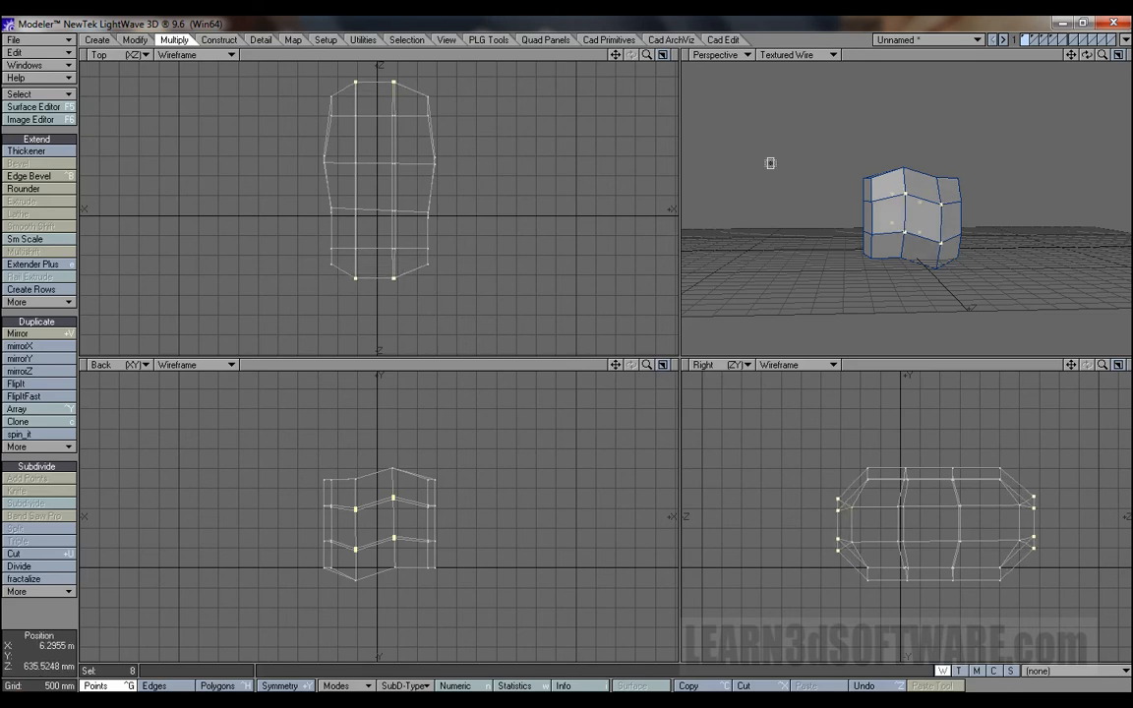
{"action": "mouse_move", "coordinate": [227, 485]}
{"action": "right_mouse_down", "text": "ctrl"}
{"action": "mouse_move", "coordinate": [267, 452]}
{"action": "mouse_move", "coordinate": [258, 474]}
{"action": "right_mouse_up", "text": "ctrl"}
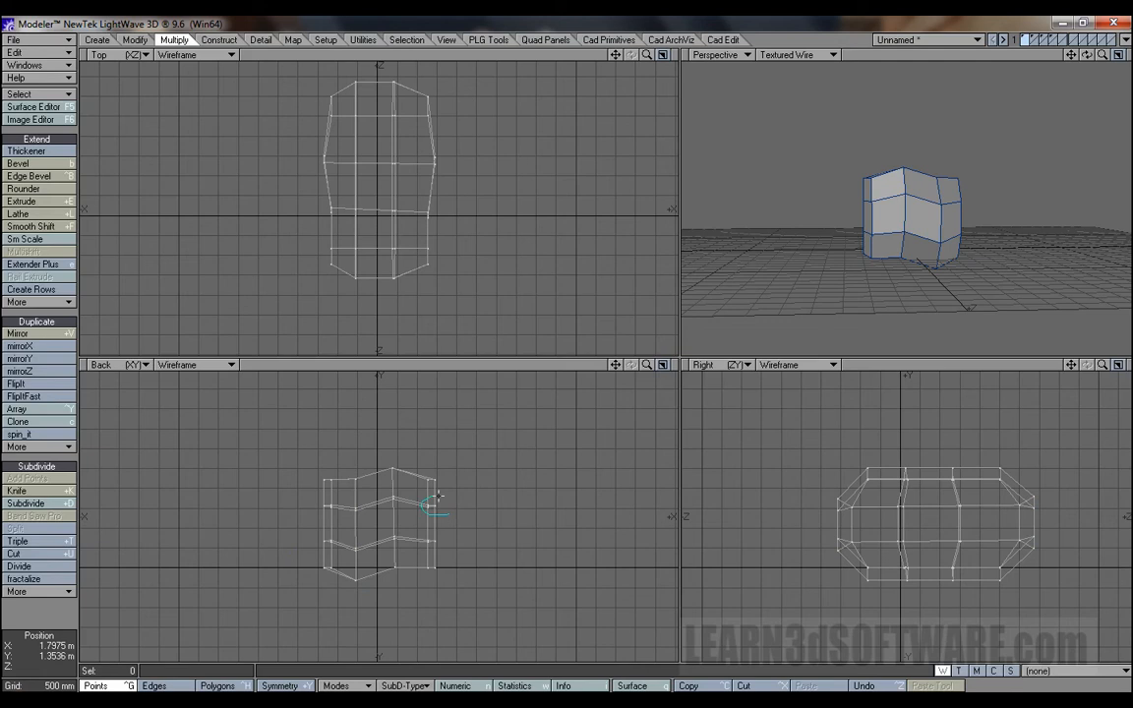
Select the mid-height points on both long sides, scale them outward along X to round the sides, and deselect them
{"action": "right_click_drag", "start_coordinate": [420, 503], "coordinate": [421, 503]}
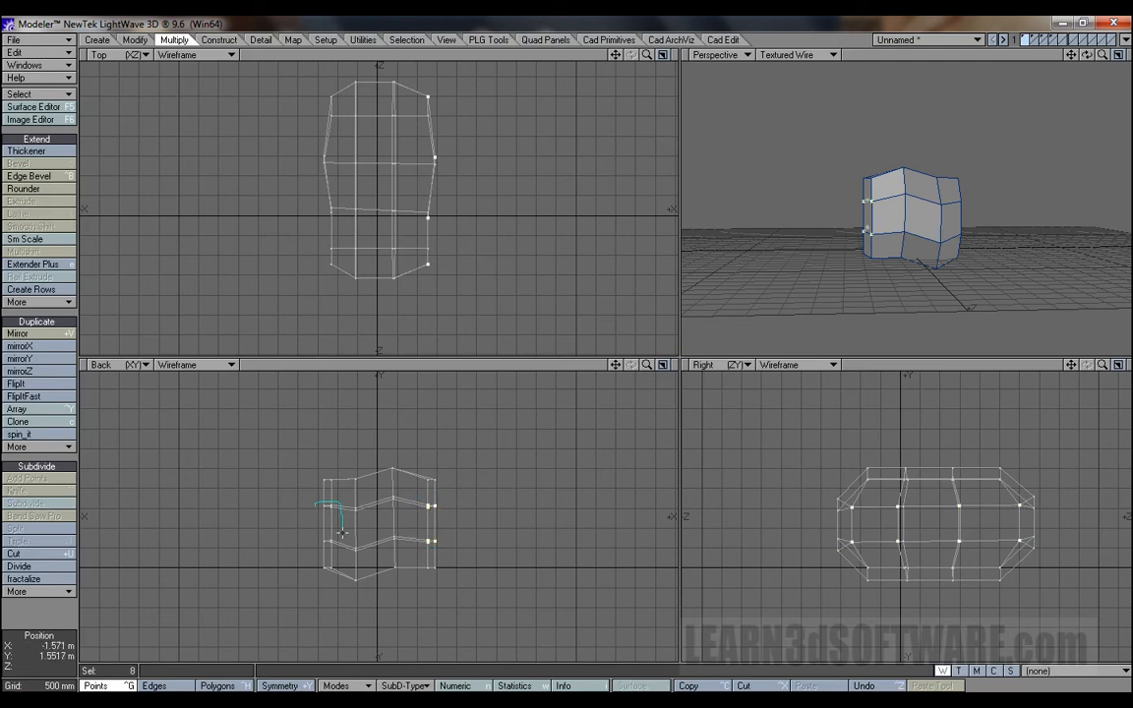
{"action": "right_click_drag", "start_coordinate": [319, 493], "coordinate": [319, 492]}
{"action": "key", "text": "h"}
{"action": "left_click_drag", "start_coordinate": [389, 518], "coordinate": [423, 519]}
{"action": "key", "text": "space"}
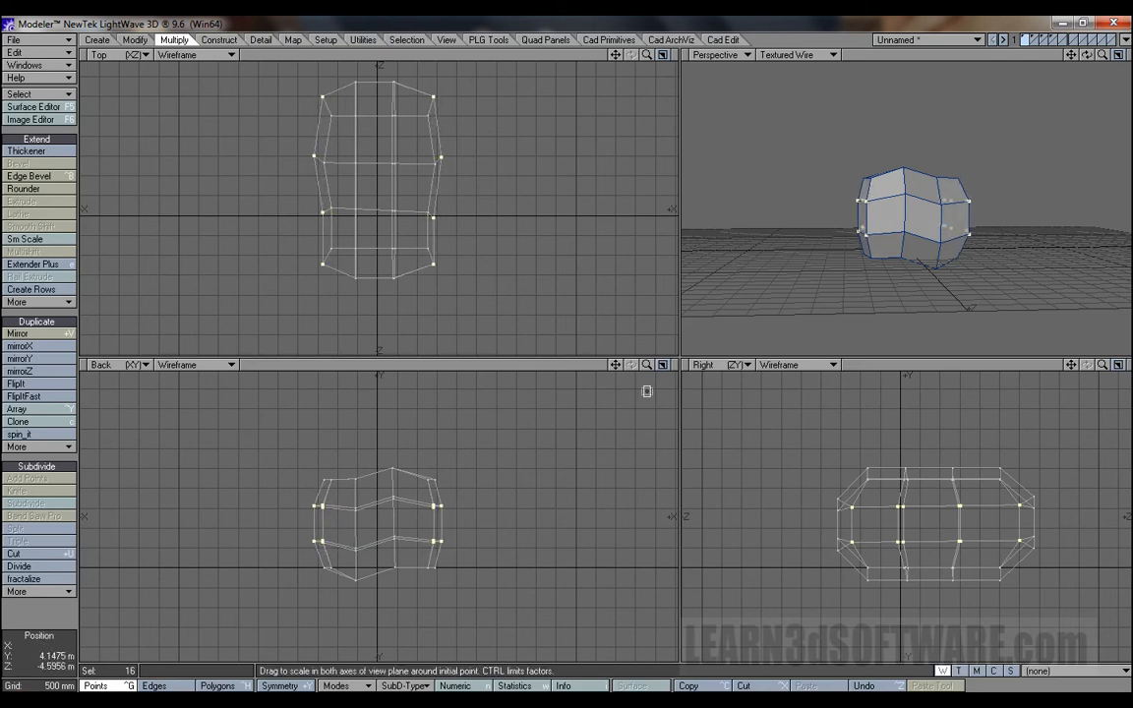
{"action": "mouse_move", "coordinate": [295, 477]}
{"action": "right_mouse_down"}
{"action": "mouse_move", "coordinate": [276, 547]}
{"action": "mouse_move", "coordinate": [280, 452]}
{"action": "right_mouse_up"}
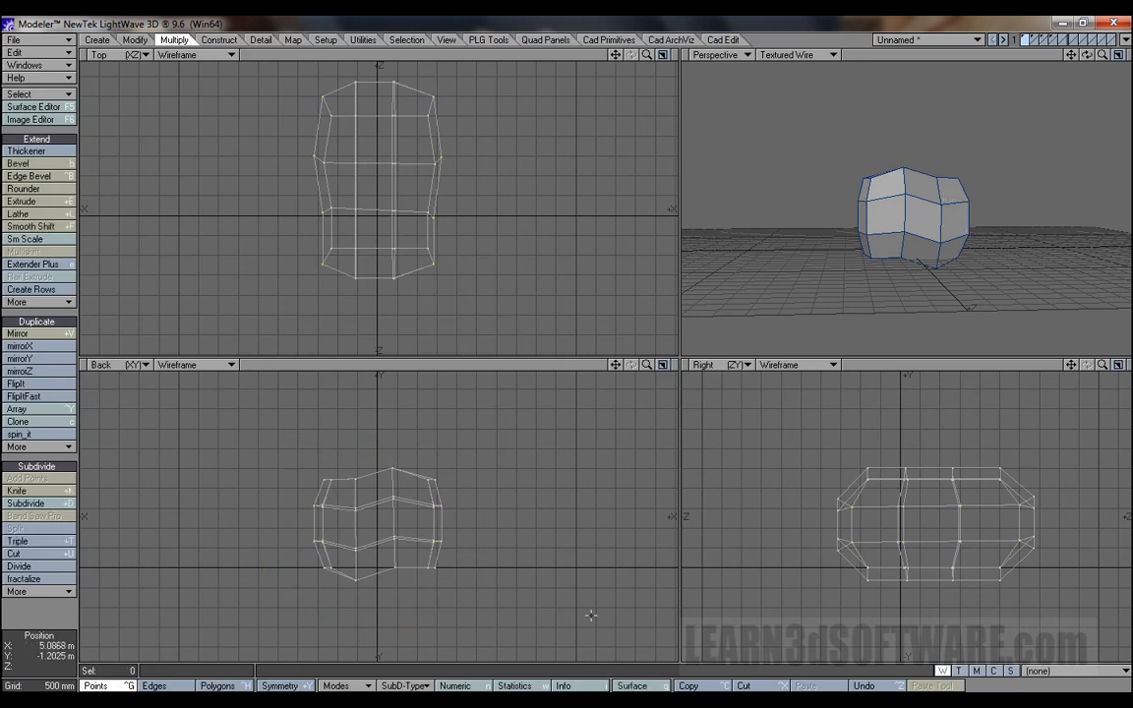
{"action": "mouse_move", "coordinate": [1086, 55]}
{"action": "left_mouse_down"}
{"action": "mouse_move", "coordinate": [981, 55]}
{"action": "mouse_move", "coordinate": [944, 98]}
{"action": "mouse_move", "coordinate": [1042, 108]}
{"action": "mouse_move", "coordinate": [1067, 49]}
{"action": "mouse_move", "coordinate": [1101, 15]}
{"action": "mouse_move", "coordinate": [1043, 10]}
{"action": "mouse_move", "coordinate": [1052, 108]}
{"action": "mouse_move", "coordinate": [1013, 148]}
{"action": "mouse_move", "coordinate": [1033, 118]}
{"action": "mouse_move", "coordinate": [1081, 128]}
{"action": "mouse_move", "coordinate": [1057, 69]}
{"action": "mouse_move", "coordinate": [1017, 74]}
{"action": "mouse_move", "coordinate": [1101, 45]}
{"action": "mouse_move", "coordinate": [1023, 123]}
{"action": "mouse_move", "coordinate": [1062, 74]}
{"action": "mouse_move", "coordinate": [1042, 20]}
{"action": "mouse_move", "coordinate": [1062, 59]}
{"action": "mouse_move", "coordinate": [1087, 55]}
{"action": "left_mouse_up"}
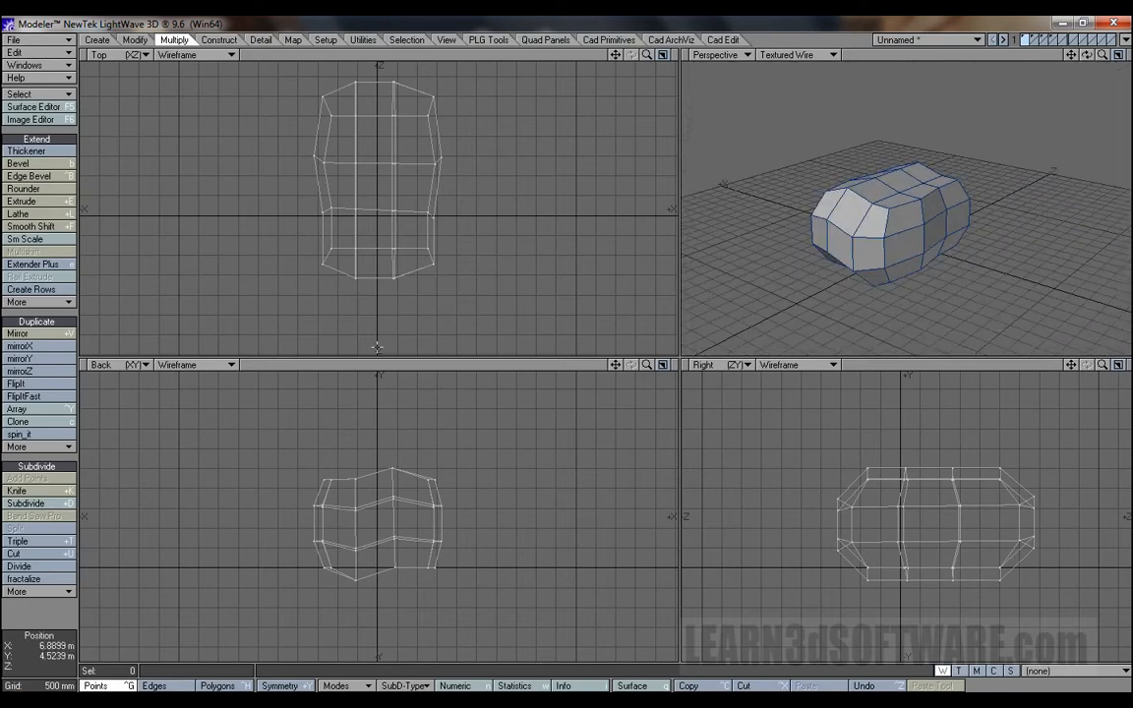
Fractalize the rounded block with 2 levels and 5% noise
{"action": "left_click", "coordinate": [24, 579]}
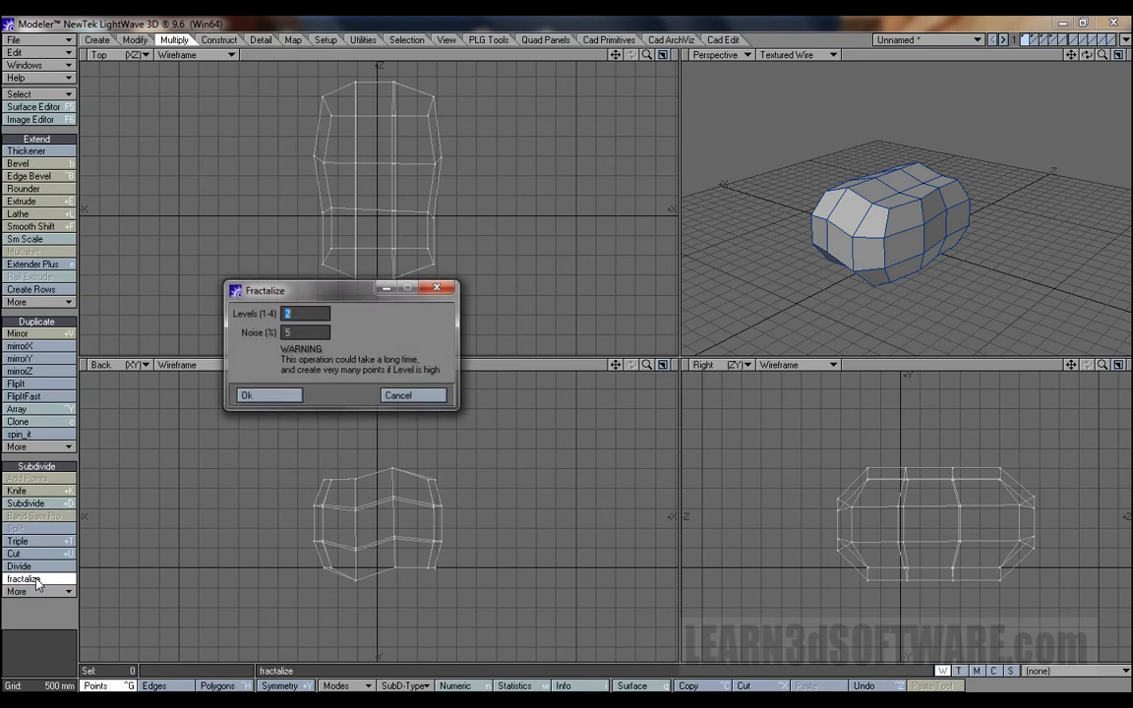
{"action": "left_click", "coordinate": [258, 394]}
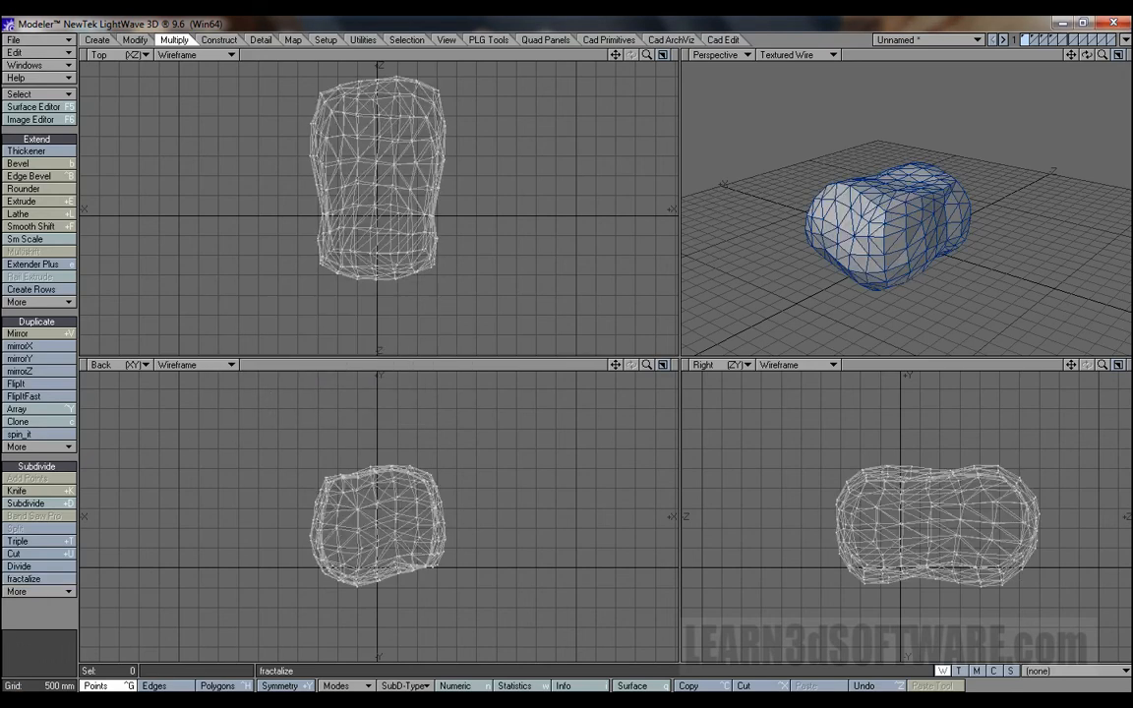
{"action": "left_click_drag", "start_coordinate": [1087, 61], "coordinate": [1086, 63]}
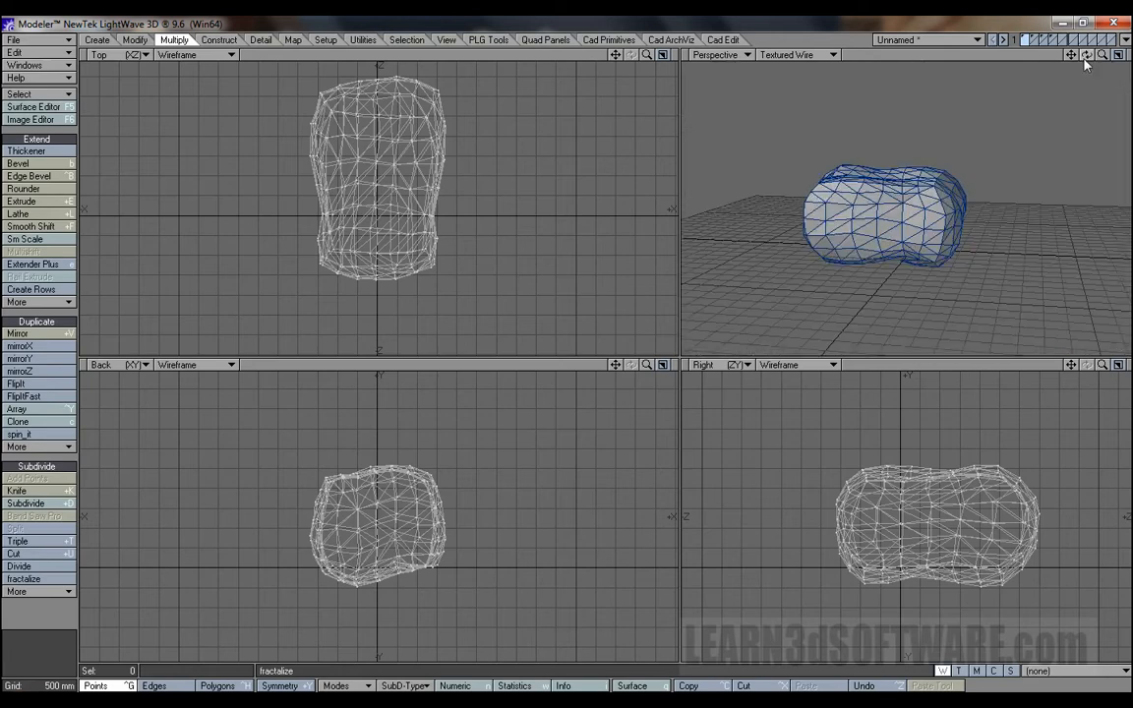
Set the perspective view's shading to Texture and view the fractalized block from other angles
{"action": "left_click", "coordinate": [794, 56]}
{"action": "left_click", "coordinate": [795, 43]}
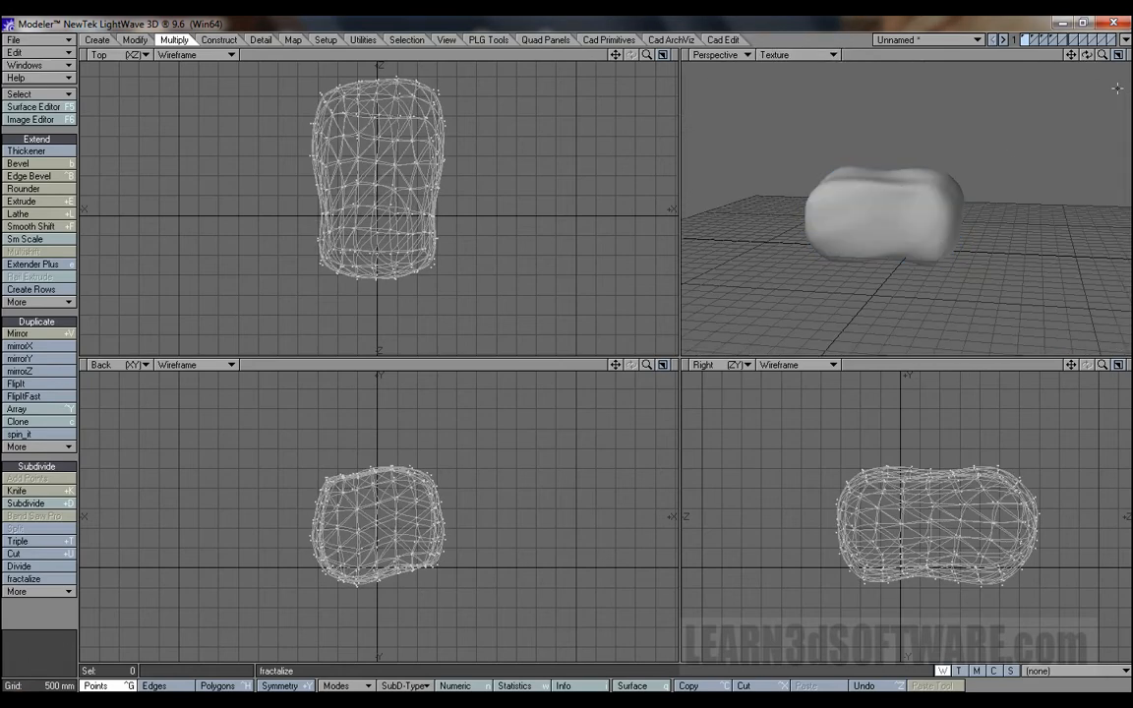
{"action": "mouse_move", "coordinate": [1086, 61]}
{"action": "left_mouse_down"}
{"action": "mouse_move", "coordinate": [1091, 71]}
{"action": "mouse_move", "coordinate": [1113, 57]}
{"action": "mouse_move", "coordinate": [1094, 60]}
{"action": "left_mouse_up"}
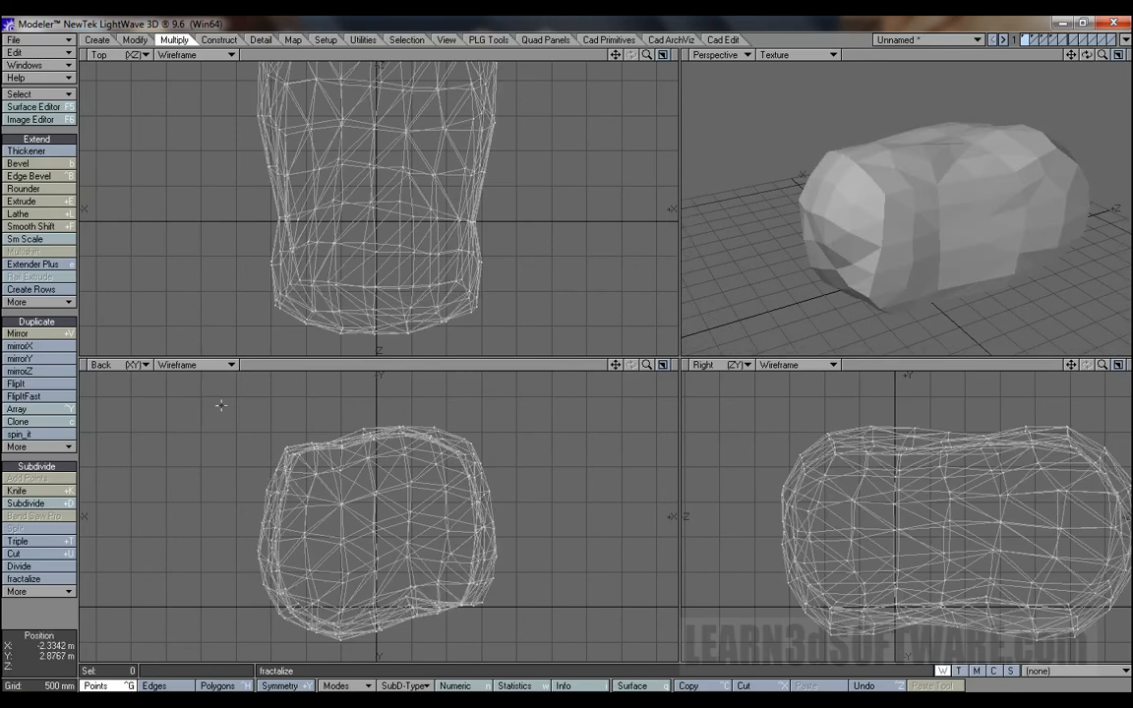
Fractalize the mesh again with 2 levels and 10% noise, and turn on subpatches to view the smoothed result
{"action": "left_click", "coordinate": [30, 580]}
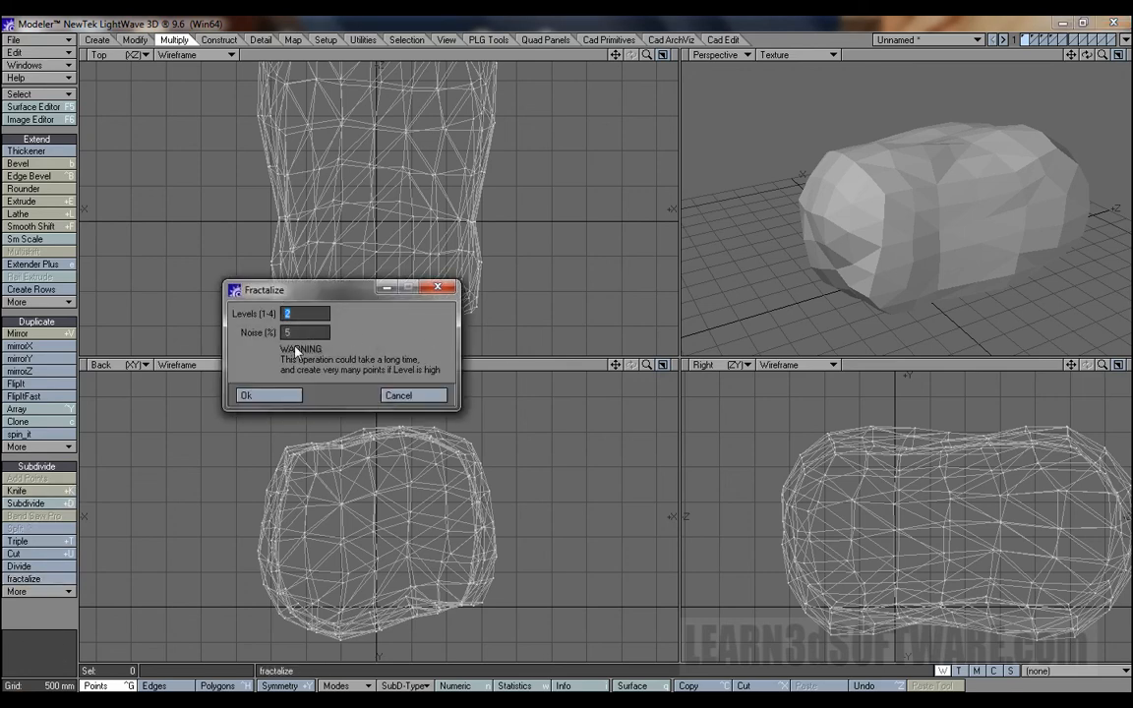
{"action": "type", "text": "10"}
{"action": "key", "text": "Return"}
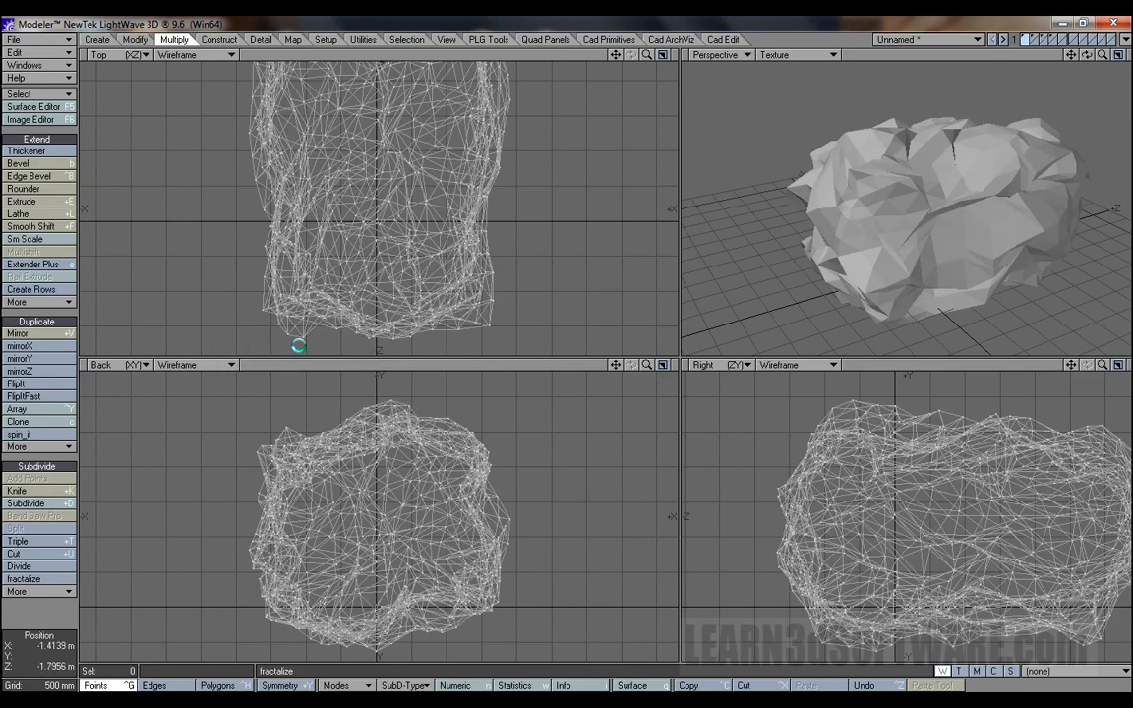
{"action": "key", "text": "Tab"}
{"action": "left_click_drag", "start_coordinate": [1086, 55], "coordinate": [875, 12]}
{"action": "left_click_drag", "start_coordinate": [1087, 55], "coordinate": [1030, 250]}
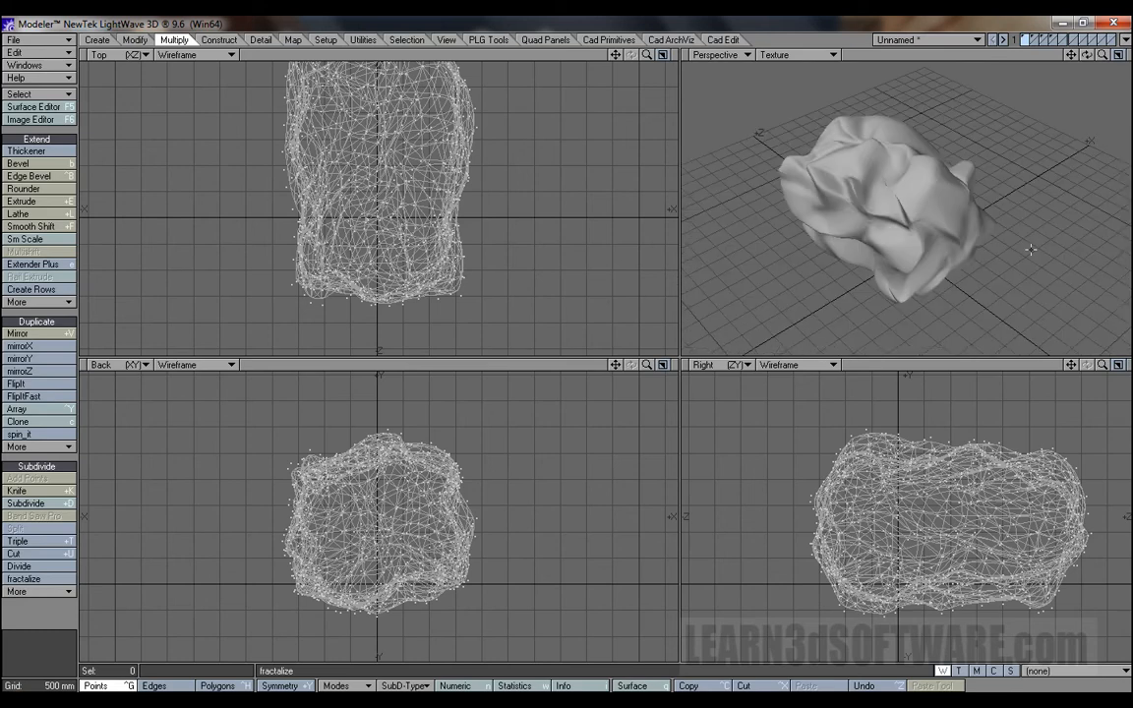
Turn off subpatches and undo both Fractalize operations on the block
{"action": "key", "text": "Tab"}
{"action": "key", "text": "ctrl+z"}
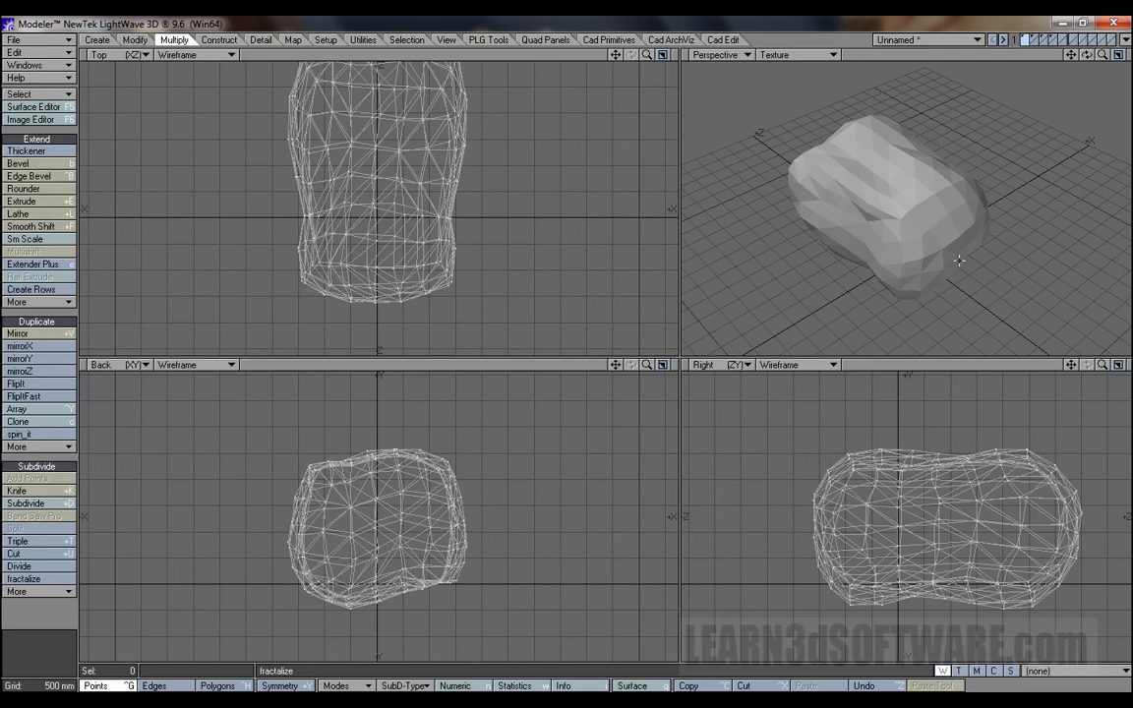
{"action": "key", "text": "ctrl+z"}
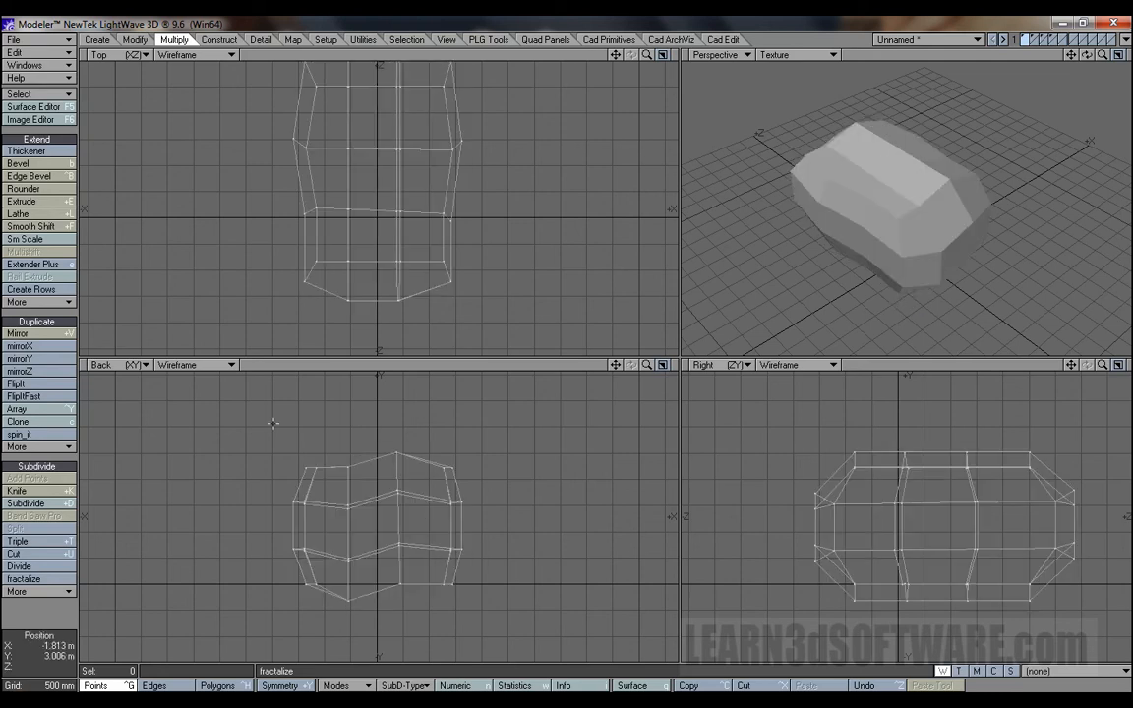
Select the points along the block's top on the -X side, rotate them slightly in the back view, and deselect them
{"action": "left_click", "coordinate": [17, 490]}
{"action": "right_click_drag", "start_coordinate": [307, 456], "coordinate": [372, 480]}
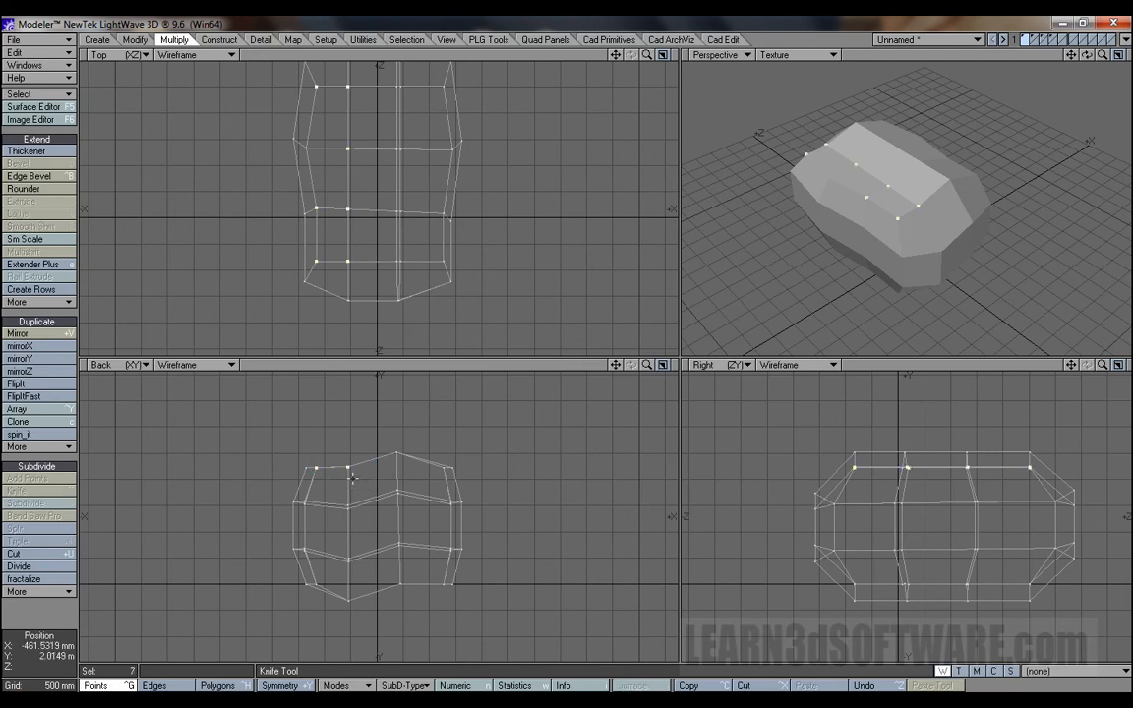
{"action": "key", "text": "y"}
{"action": "left_click_drag", "start_coordinate": [343, 472], "coordinate": [372, 472]}
{"action": "key", "text": "space"}
{"action": "key", "text": "ctrl+h"}
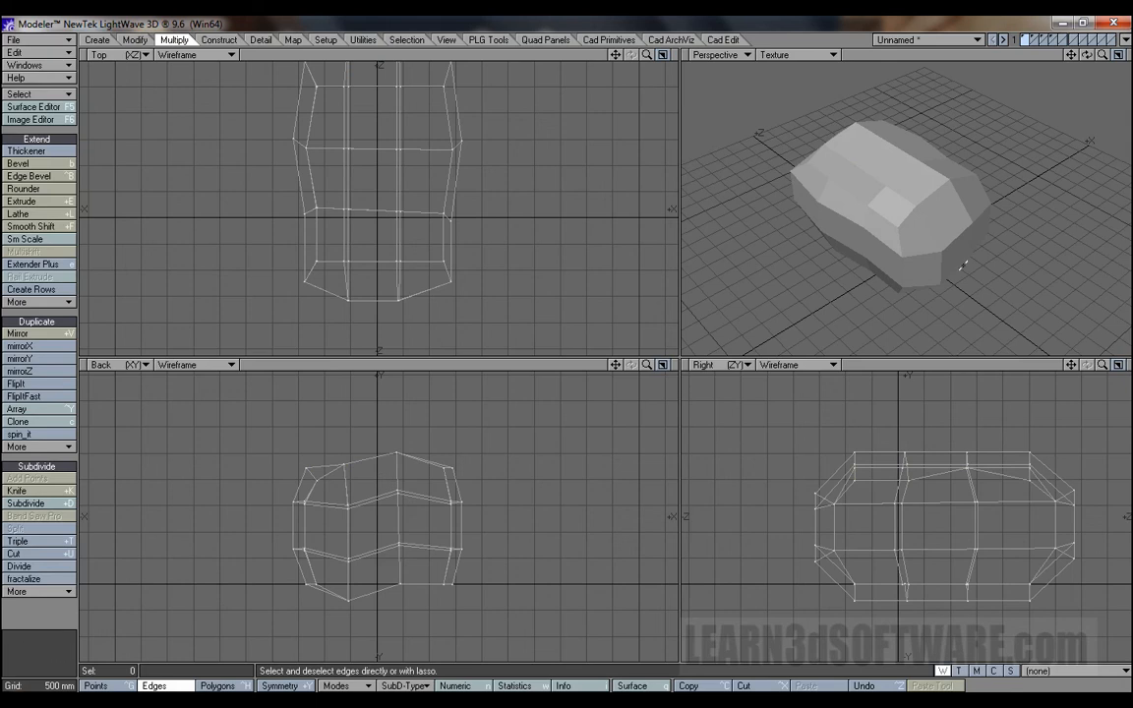
{"action": "left_click_drag", "start_coordinate": [1086, 55], "coordinate": [1017, 118]}
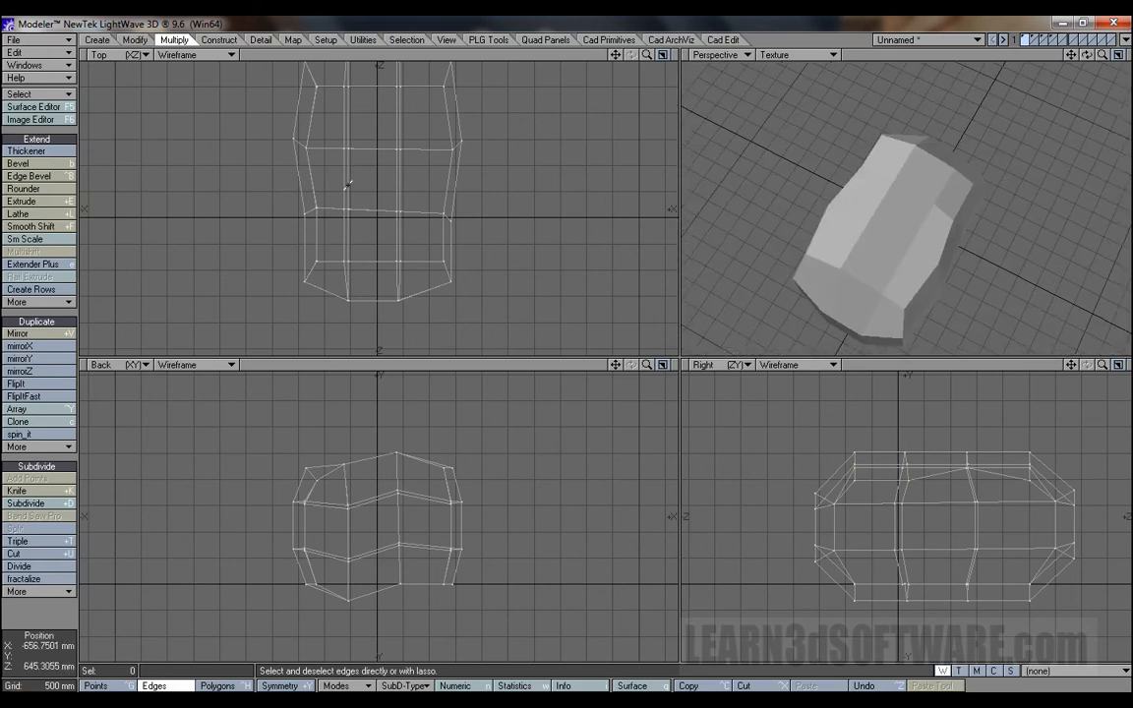
{"action": "key", "text": "ctrl+h"}
{"action": "mouse_move", "coordinate": [279, 179]}
{"action": "right_mouse_down"}
{"action": "mouse_move", "coordinate": [476, 230]}
{"action": "mouse_move", "coordinate": [268, 209]}
{"action": "right_mouse_up"}
{"action": "key", "text": "space"}
{"action": "mouse_move", "coordinate": [374, 232]}
{"action": "right_mouse_down"}
{"action": "mouse_move", "coordinate": [309, 233]}
{"action": "mouse_move", "coordinate": [535, 198]}
{"action": "right_mouse_up"}
{"action": "left_click", "coordinate": [562, 56]}
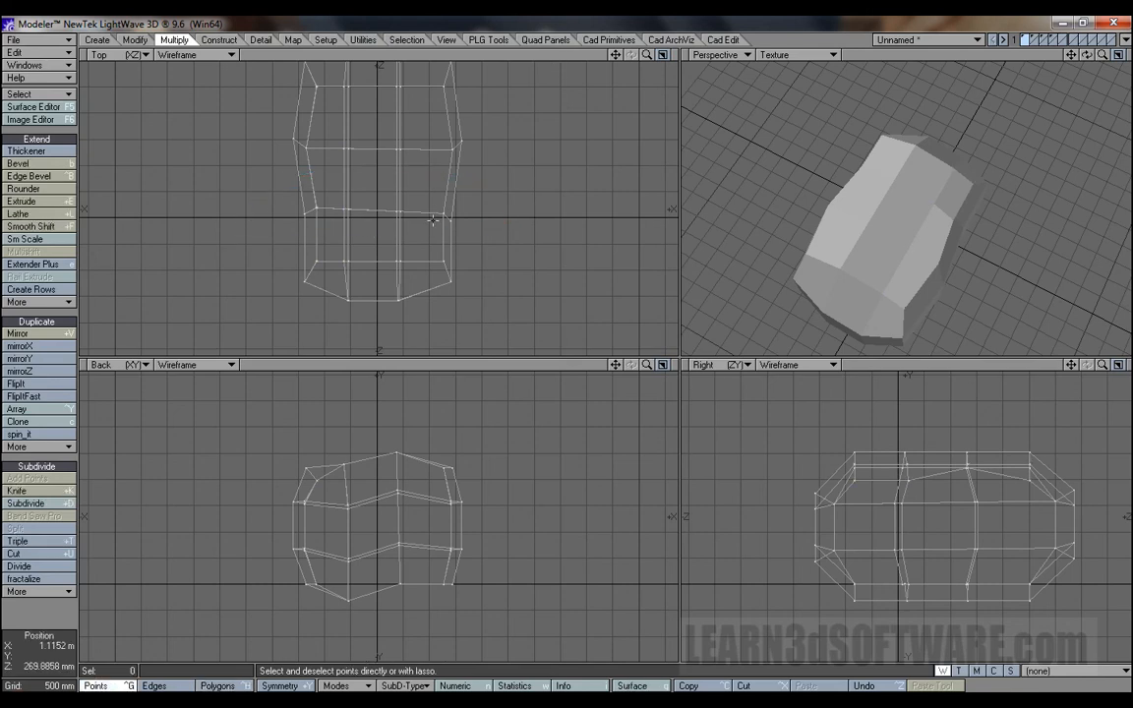
Select the points of the two middle cross-sections along Z, stretch them outward along X to widen the waist, and deselect them
{"action": "right_click_drag", "start_coordinate": [284, 152], "coordinate": [444, 123]}
{"action": "right_click_drag", "start_coordinate": [454, 242], "coordinate": [458, 239]}
{"action": "key", "text": "h"}
{"action": "left_click_drag", "start_coordinate": [382, 187], "coordinate": [408, 187], "text": "ctrl"}
{"action": "key", "text": "space"}
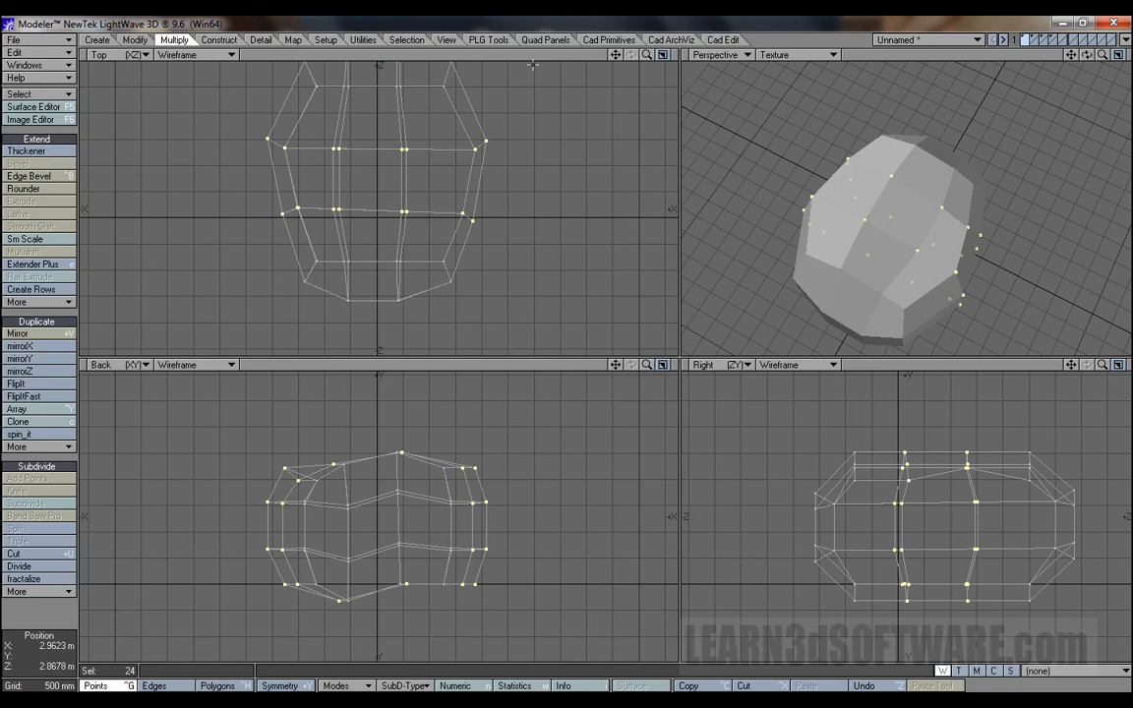
{"action": "left_click", "coordinate": [831, 101]}
Select the points of the two central lengthwise cuts, stretch them vertically to raise the top and lower the base, and deselect them
{"action": "mouse_move", "coordinate": [1087, 55]}
{"action": "left_mouse_down"}
{"action": "mouse_move", "coordinate": [1060, 27]}
{"action": "mouse_move", "coordinate": [1091, 11]}
{"action": "mouse_move", "coordinate": [1081, 36]}
{"action": "left_mouse_up"}
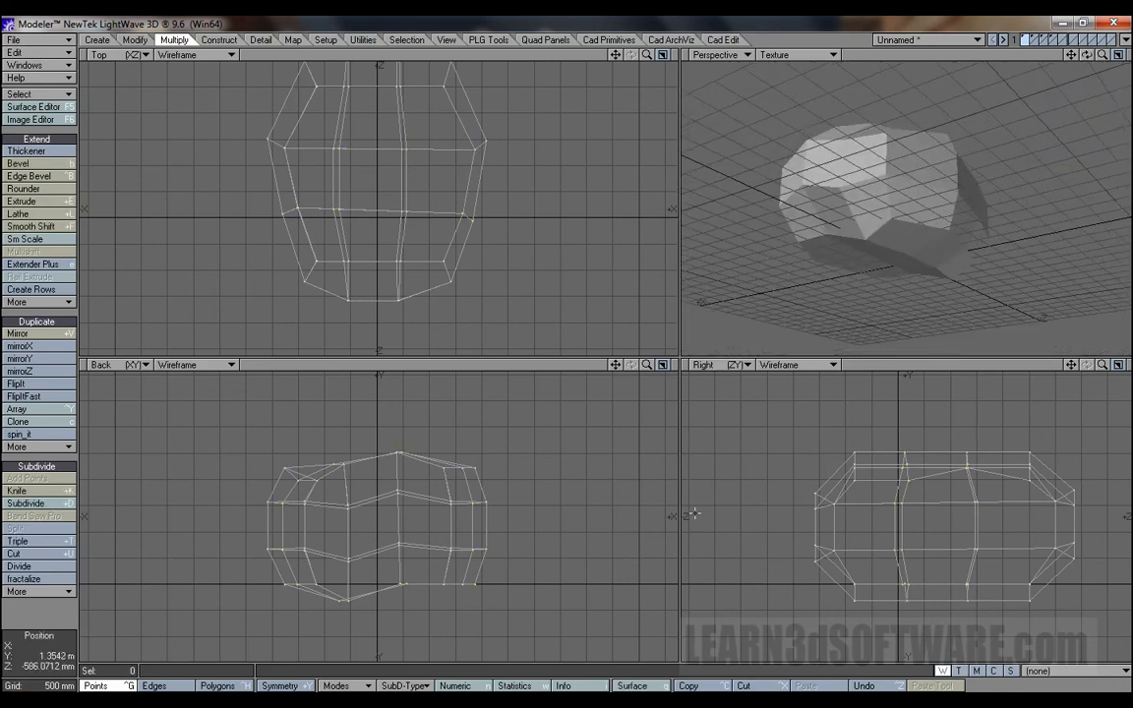
{"action": "right_click_drag", "start_coordinate": [354, 411], "coordinate": [394, 424]}
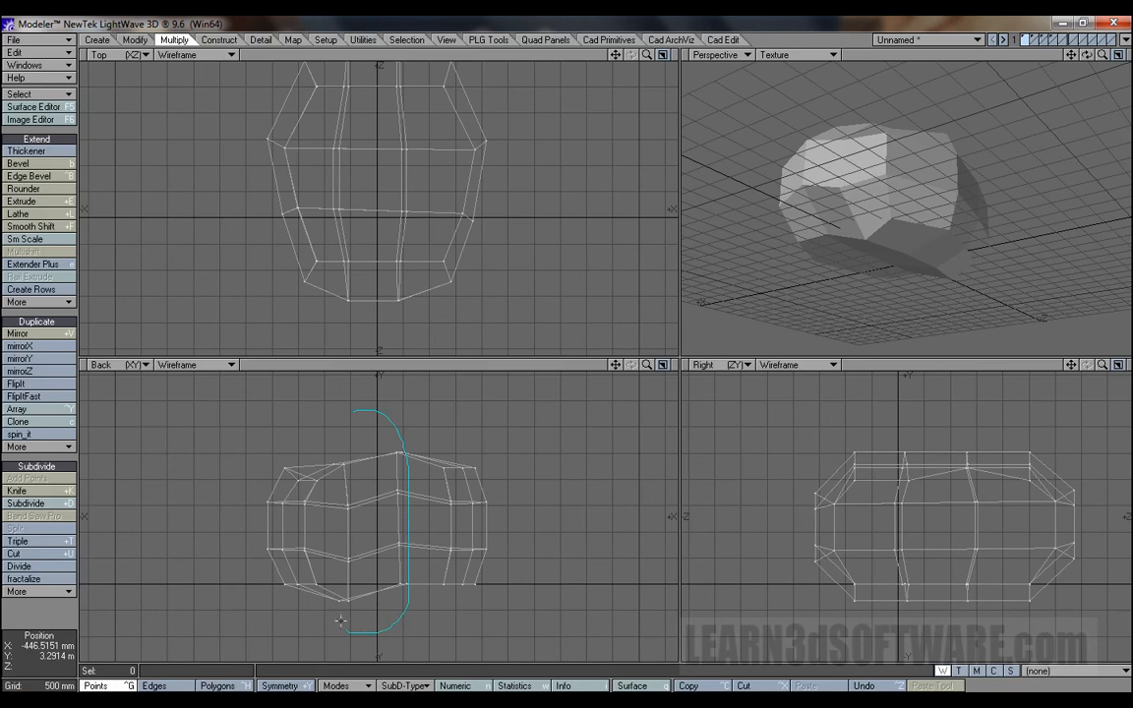
{"action": "right_click_drag", "start_coordinate": [322, 403], "coordinate": [315, 417]}
{"action": "key", "text": "h"}
{"action": "left_click_drag", "start_coordinate": [384, 483], "coordinate": [380, 499]}
{"action": "left_click_drag", "start_coordinate": [380, 447], "coordinate": [380, 454]}
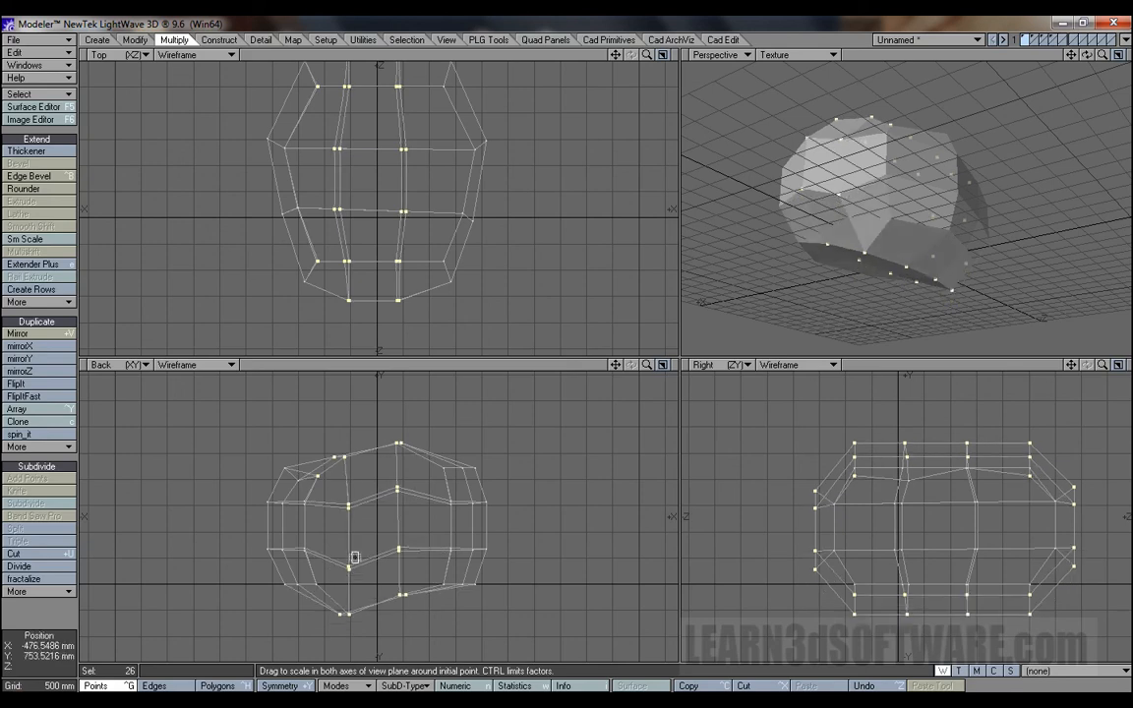
{"action": "left_click_drag", "start_coordinate": [358, 601], "coordinate": [358, 597]}
{"action": "left_click", "coordinate": [500, 365]}
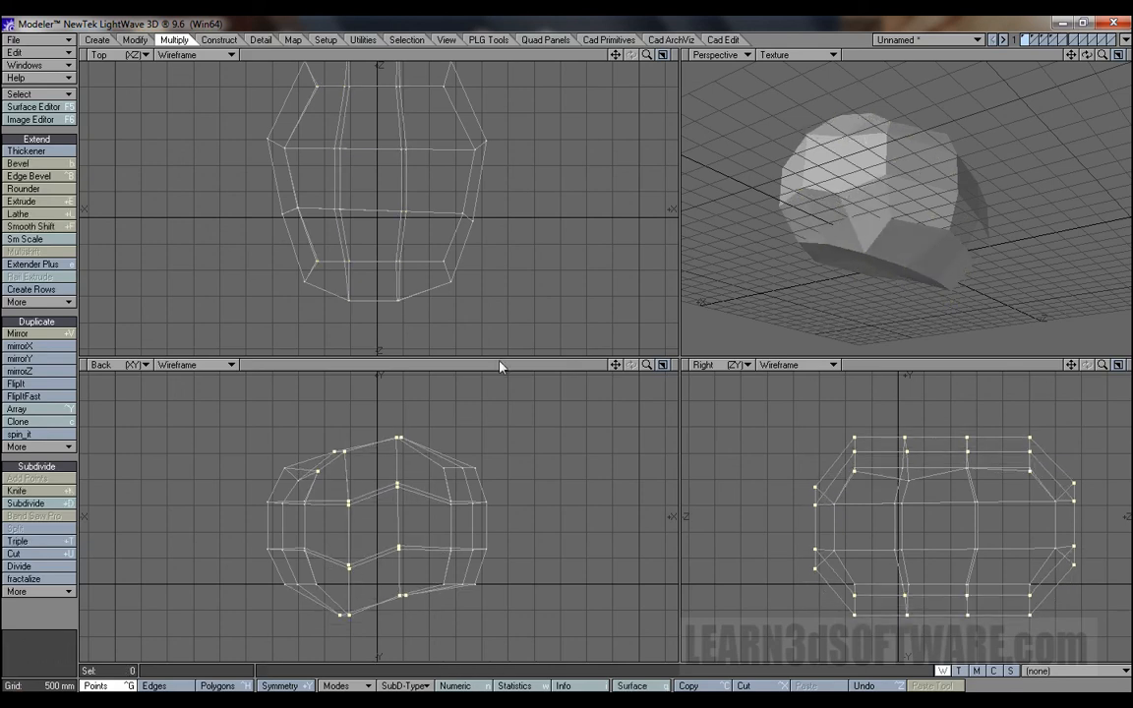
Fractalize the reshaped block with 2 levels and 10% noise, and turn on subpatches to smooth it into a rock
{"action": "left_click", "coordinate": [34, 579]}
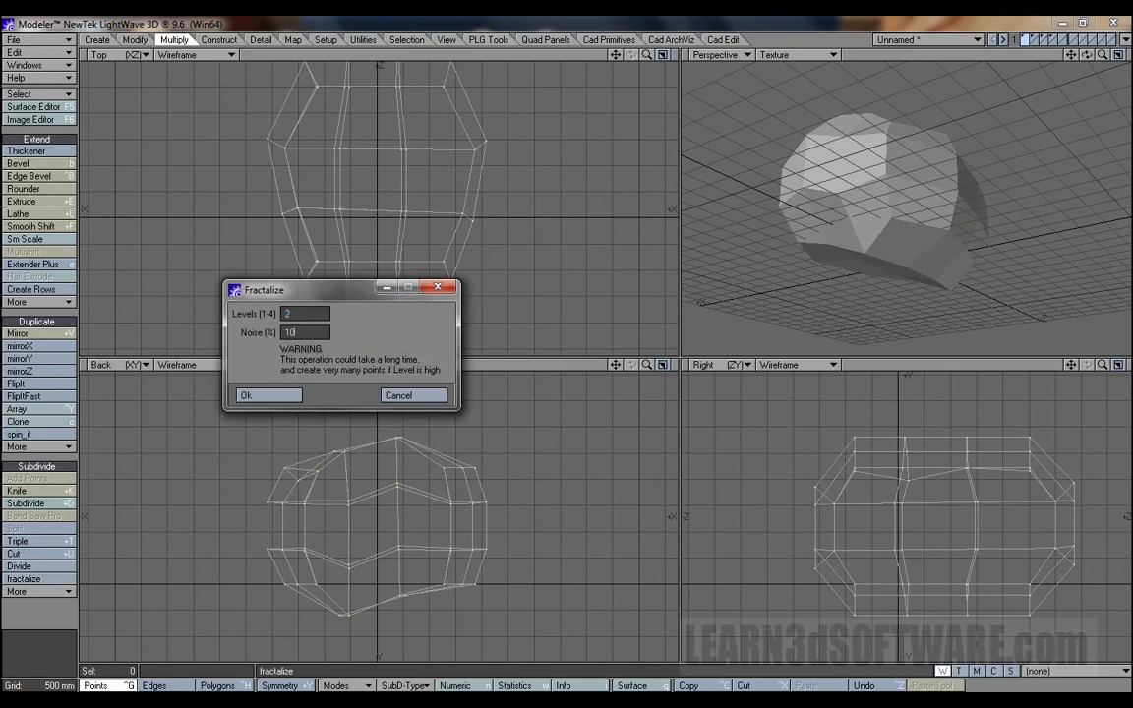
{"action": "left_click", "coordinate": [293, 395]}
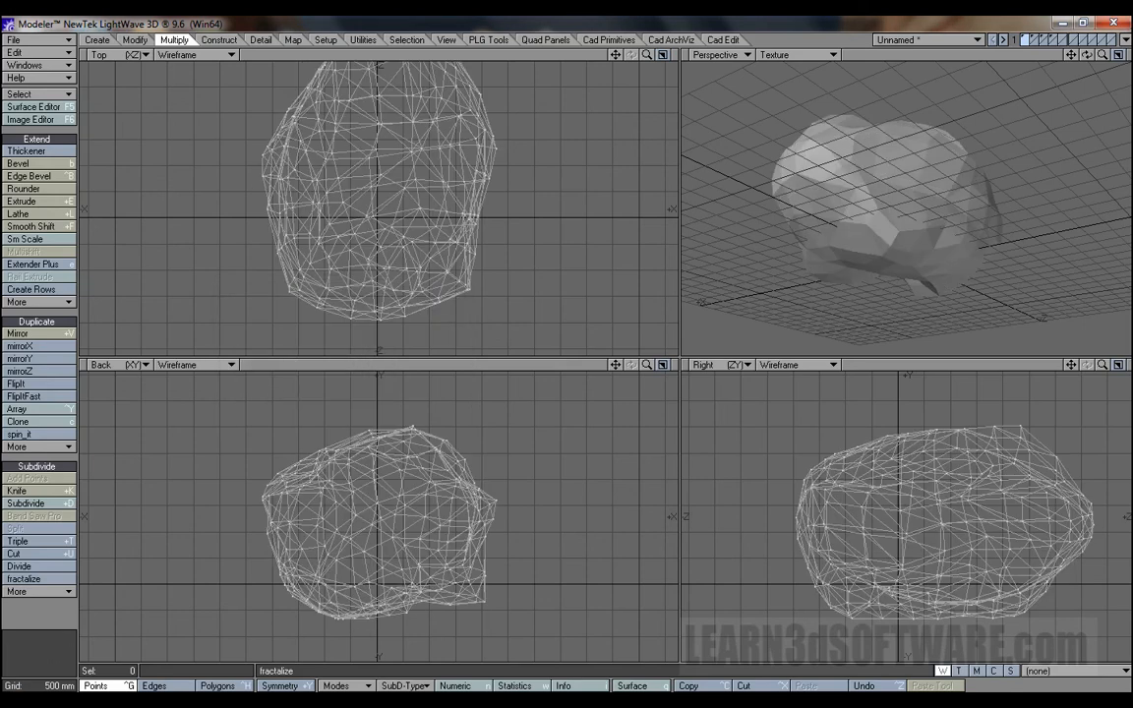
{"action": "left_click_drag", "start_coordinate": [1086, 55], "coordinate": [1077, 127]}
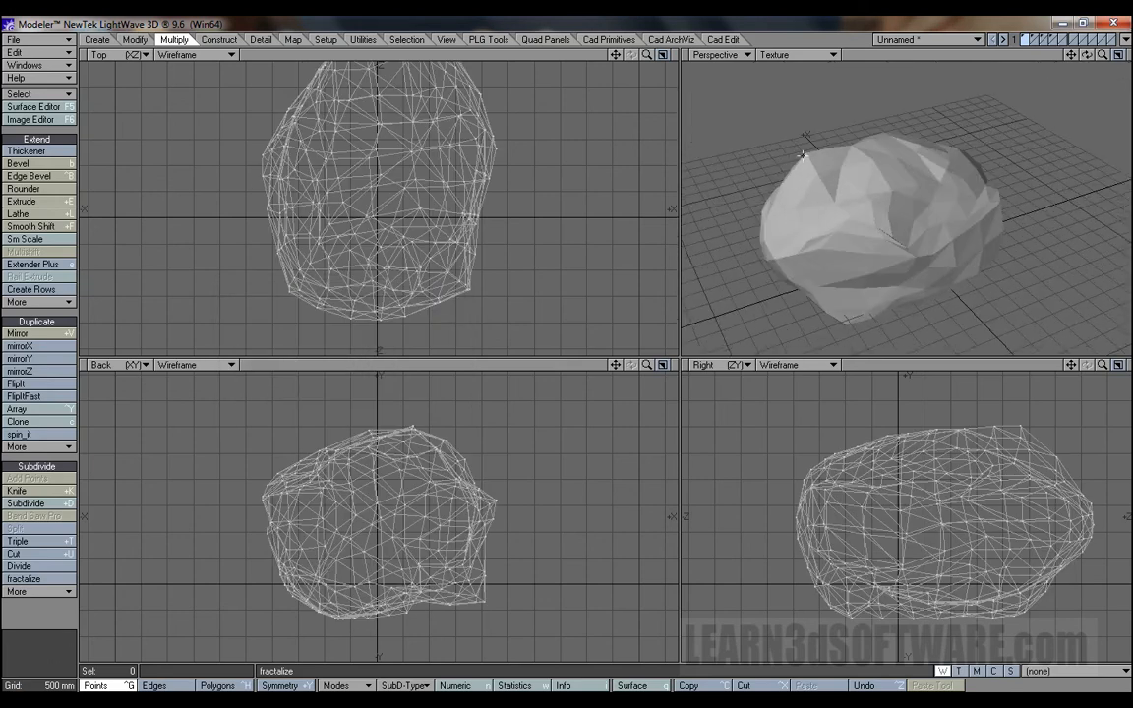
{"action": "key", "text": "Tab"}
Examine the smoothed rock from several angles in the perspective view, both enlarged and at normal size
{"action": "left_click", "coordinate": [792, 54]}
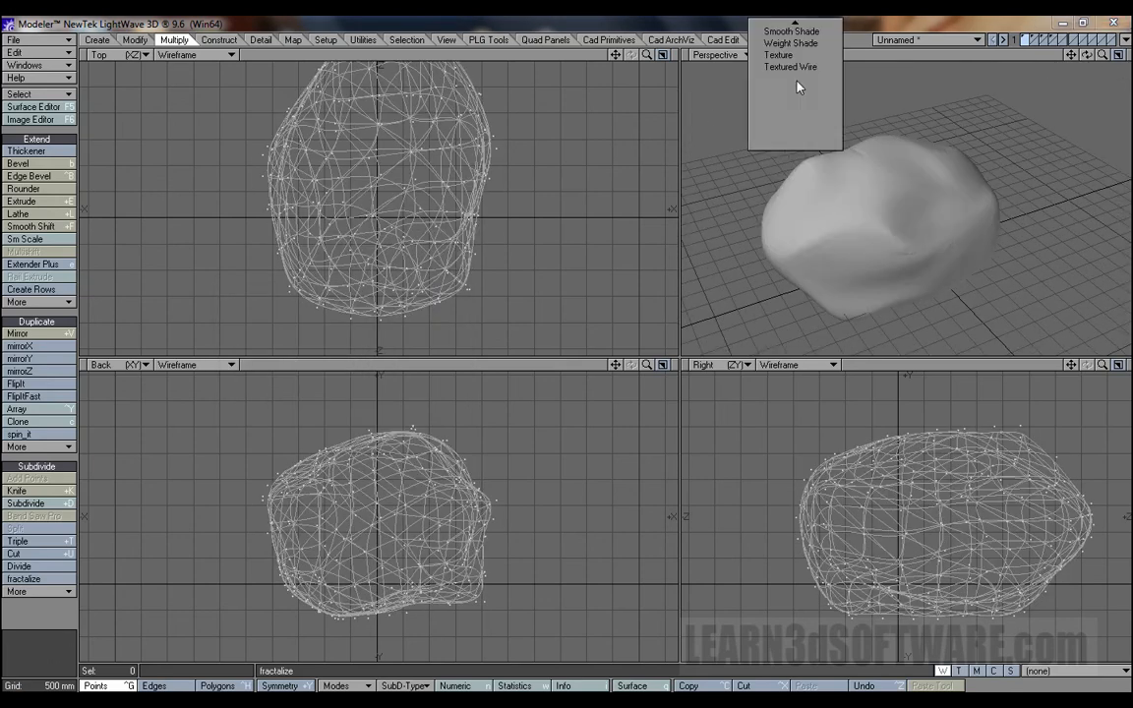
{"action": "left_click", "coordinate": [1019, 76]}
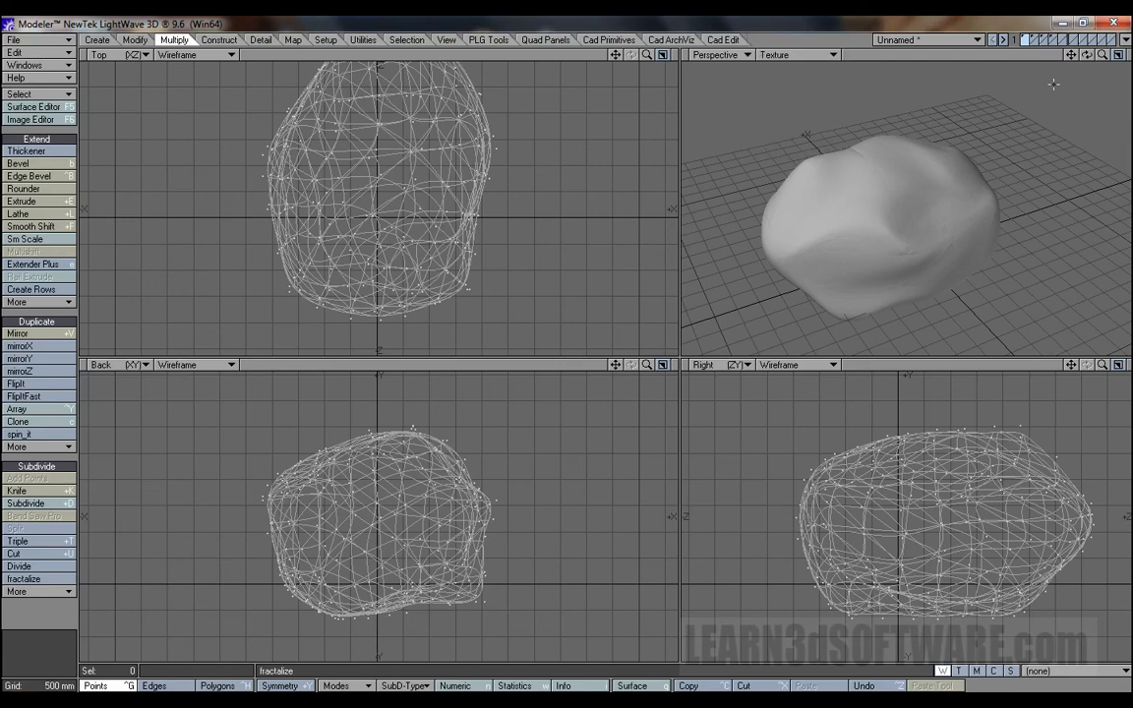
{"action": "left_click", "coordinate": [1117, 55]}
{"action": "left_click_drag", "start_coordinate": [1086, 56], "coordinate": [1086, 157]}
{"action": "mouse_move", "coordinate": [1087, 55]}
{"action": "left_mouse_down"}
{"action": "mouse_move", "coordinate": [1043, 98]}
{"action": "mouse_move", "coordinate": [1082, 103]}
{"action": "mouse_move", "coordinate": [1106, 68]}
{"action": "mouse_move", "coordinate": [1062, 123]}
{"action": "mouse_move", "coordinate": [1121, 77]}
{"action": "mouse_move", "coordinate": [1092, 87]}
{"action": "mouse_move", "coordinate": [1057, 65]}
{"action": "mouse_move", "coordinate": [1091, 98]}
{"action": "mouse_move", "coordinate": [1116, 83]}
{"action": "mouse_move", "coordinate": [1097, 75]}
{"action": "mouse_move", "coordinate": [1062, 101]}
{"action": "mouse_move", "coordinate": [1091, 83]}
{"action": "mouse_move", "coordinate": [1087, 55]}
{"action": "left_mouse_up"}
{"action": "left_click", "coordinate": [1118, 55]}
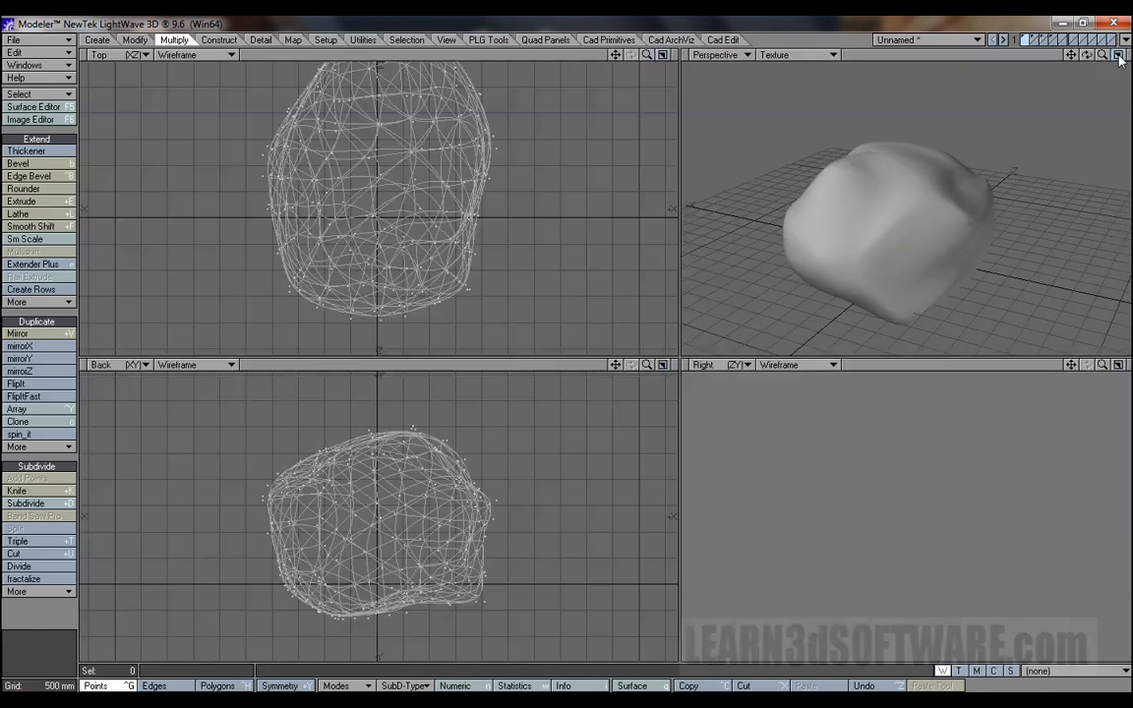
{"action": "left_click_drag", "start_coordinate": [1086, 56], "coordinate": [1033, 49]}
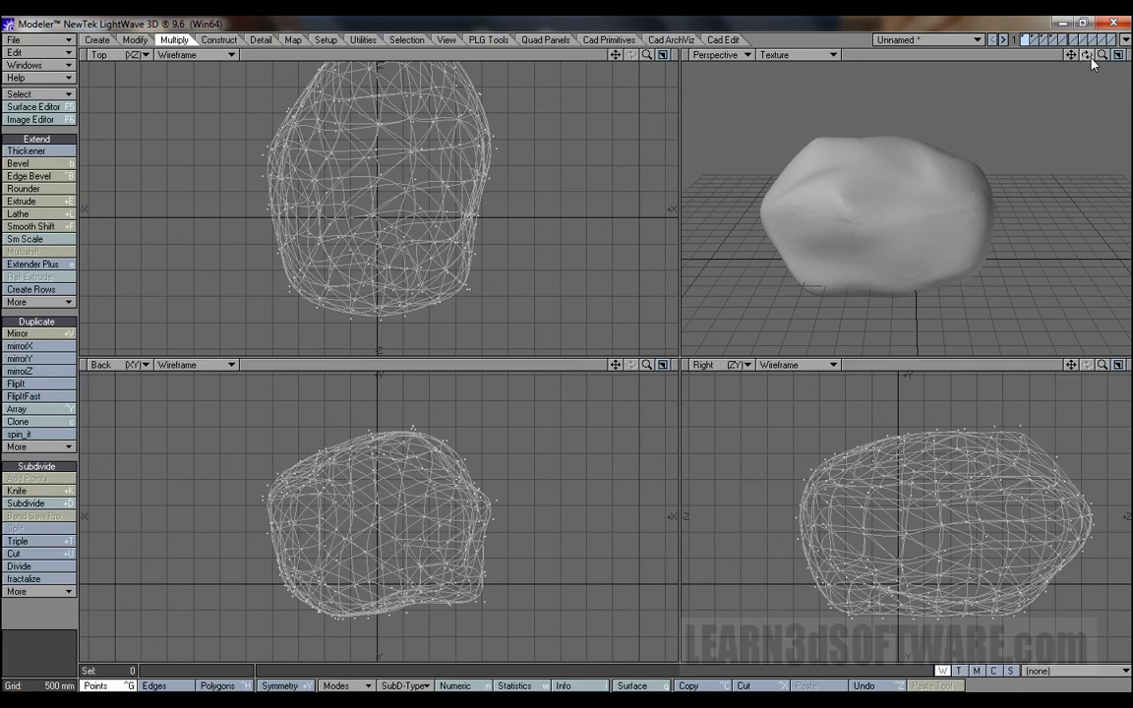
{"action": "mouse_move", "coordinate": [1087, 56]}
{"action": "left_mouse_down"}
{"action": "mouse_move", "coordinate": [1052, 57]}
{"action": "mouse_move", "coordinate": [1082, 55]}
{"action": "left_mouse_up"}
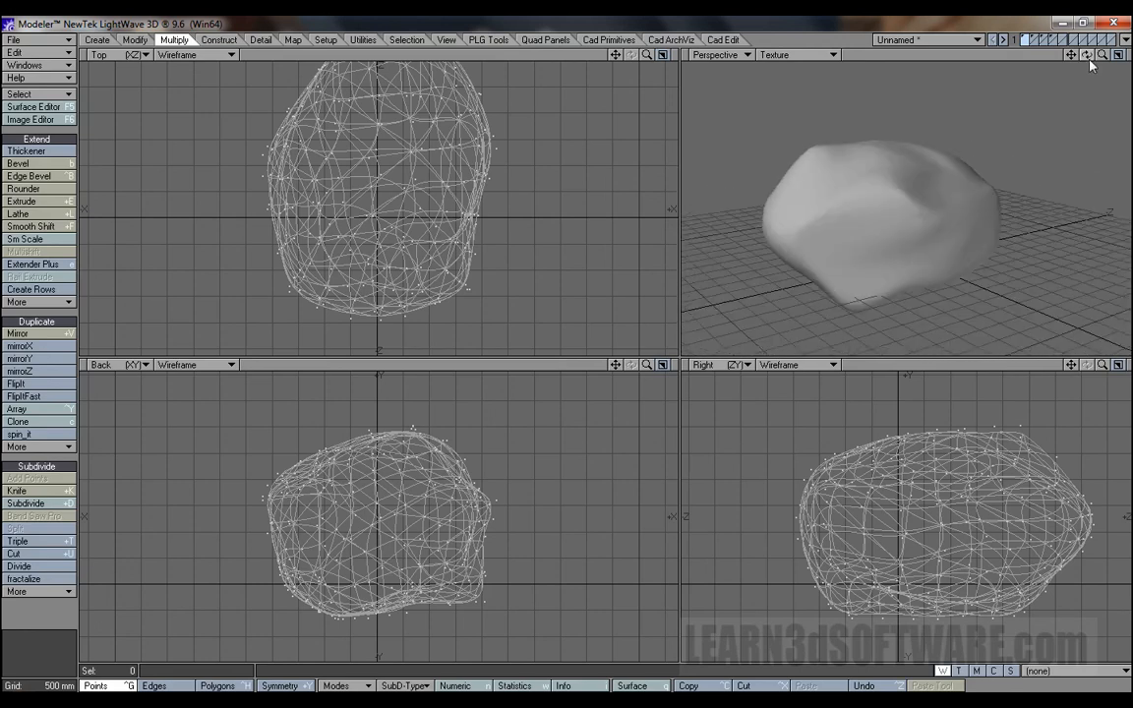